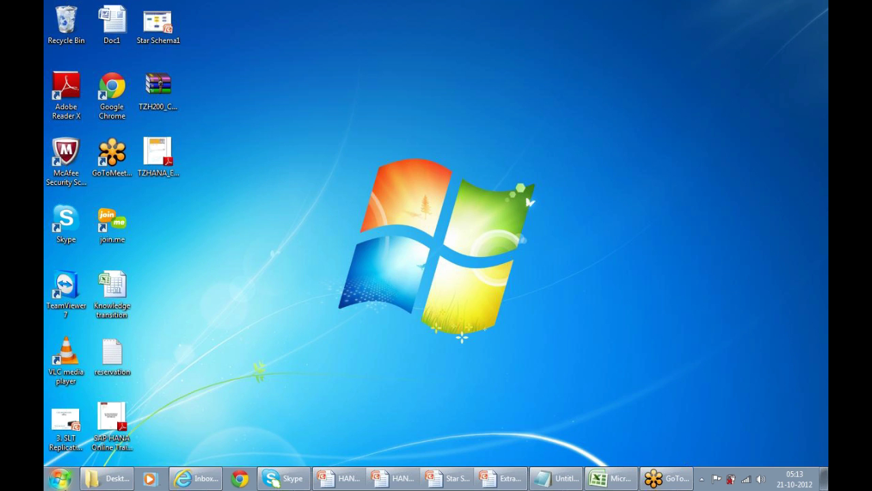
- Launch a Remote Desktop connection to the recent server login2erp.ath.cx:3377 from the Start menu
click(60, 478)
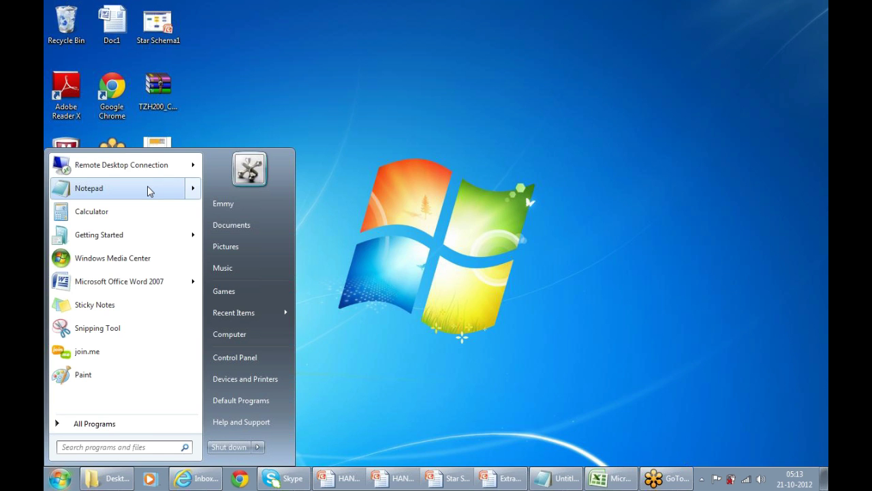
mouse_move(163, 164)
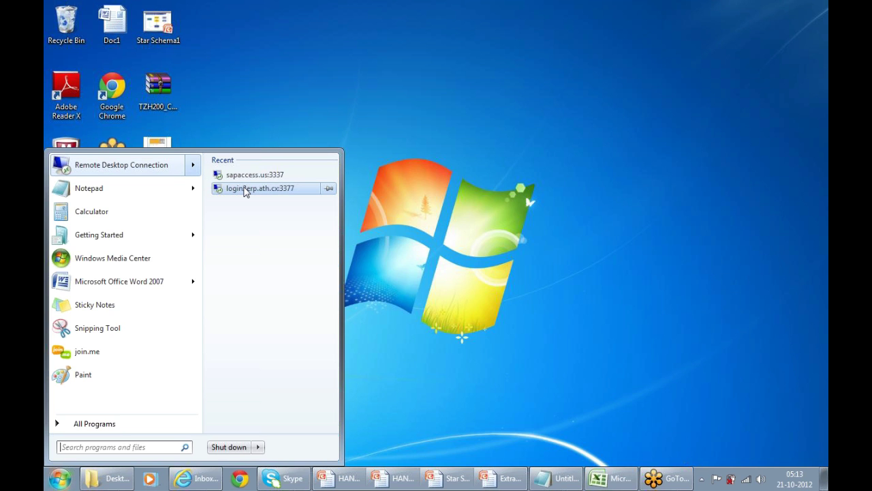
click(249, 189)
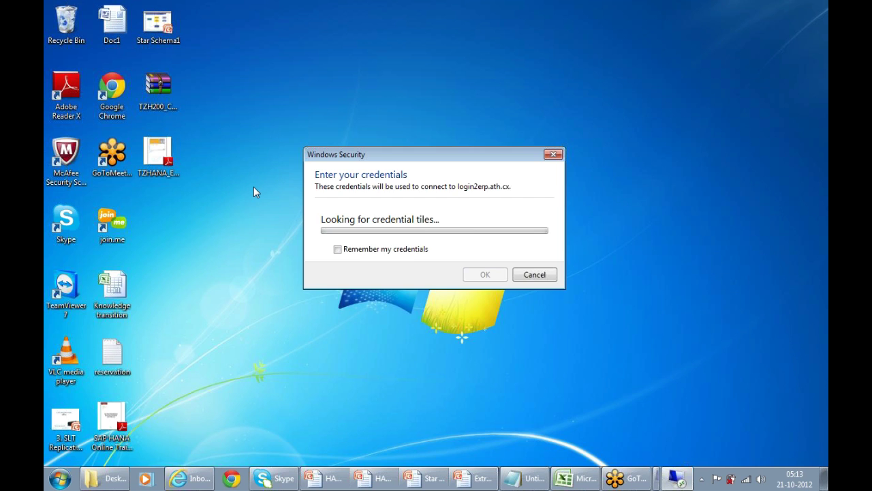
- Paste the account password into the Windows Security prompt and submit it to connect
key(ctrl+v)
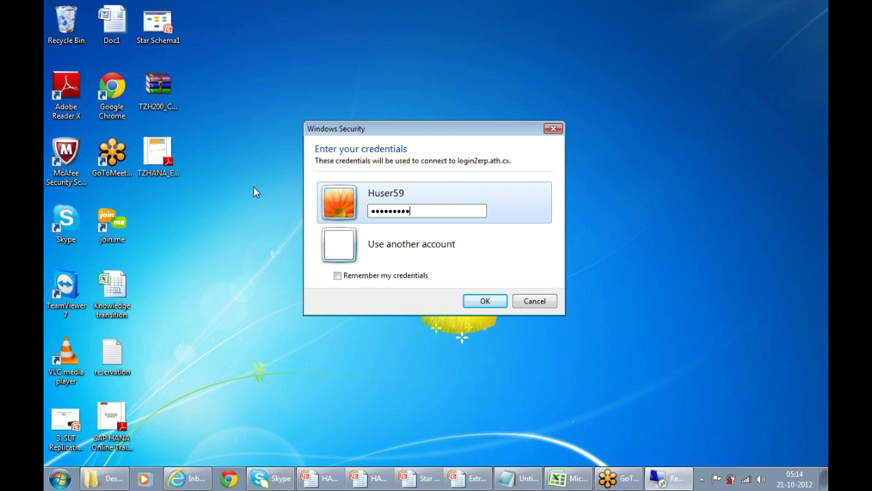
key(Return)
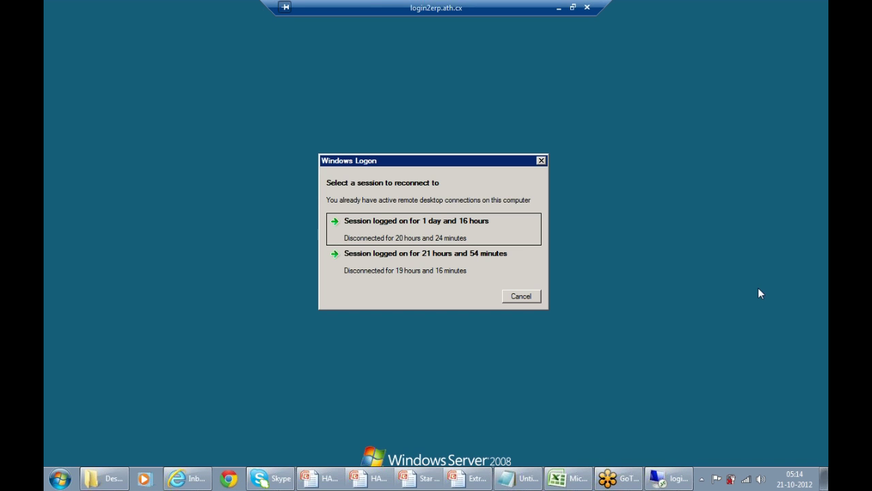
- Reconnect to the session logged on for 1 day 16 hours and acknowledge both session-closed messages
click(430, 225)
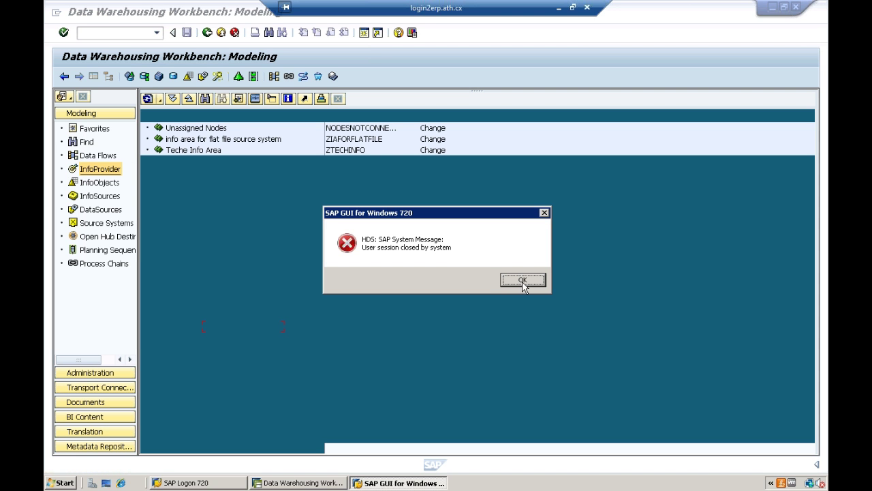
click(522, 280)
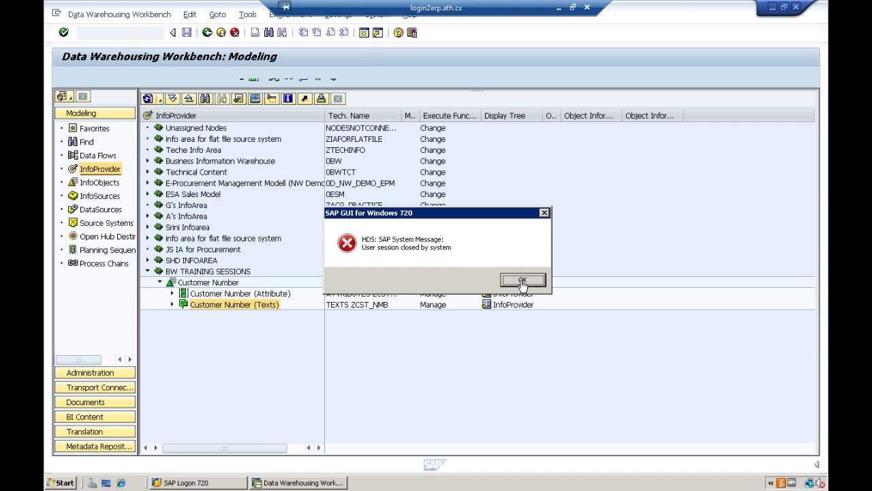
click(522, 280)
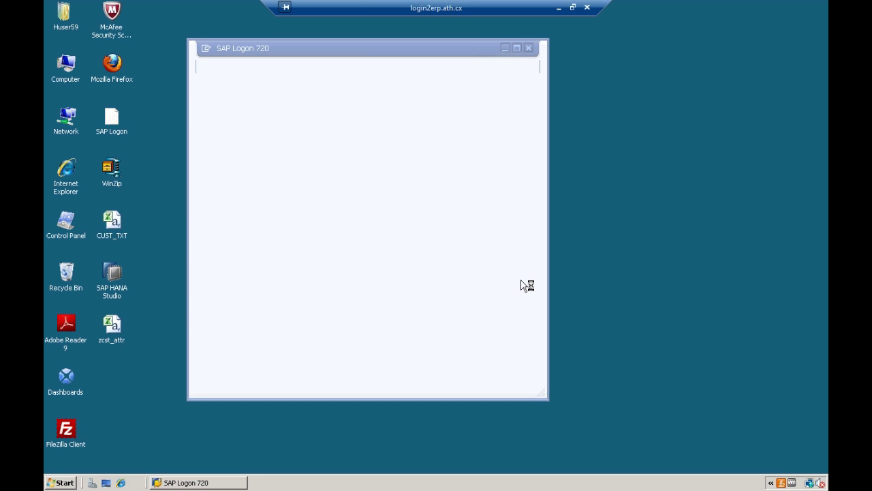
- Log on to BW.H with the saved user and password, ending any other logons for that user
double_click(359, 101)
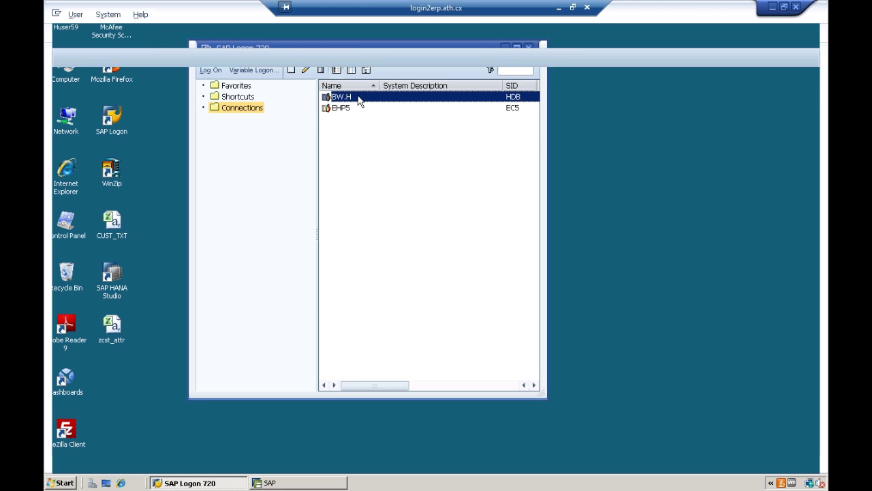
text(s)
key(BackSpace)
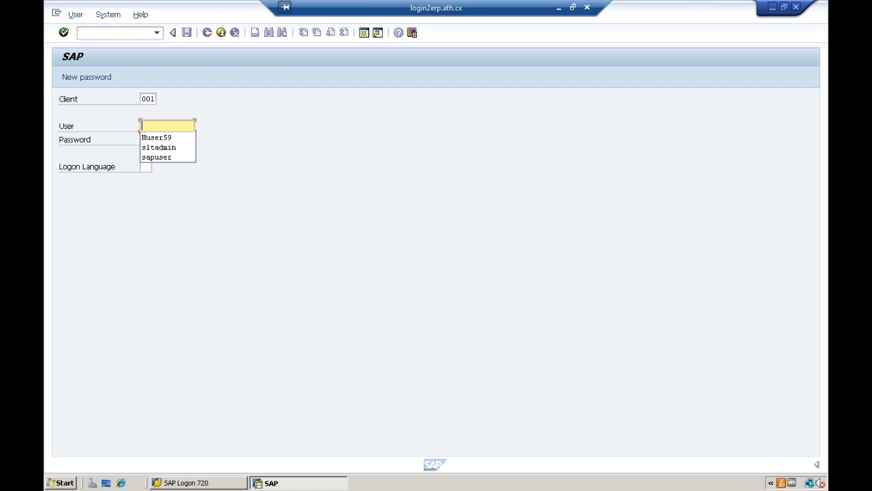
key(Down)
key(Return)
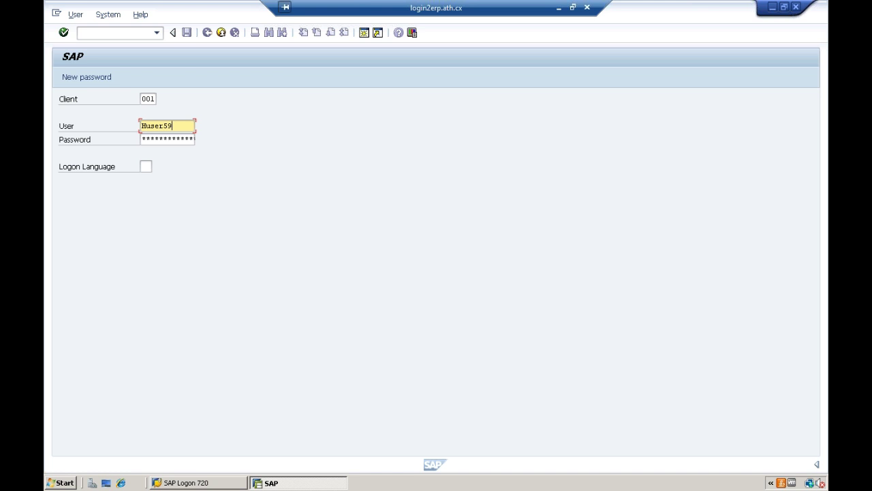
click(142, 139)
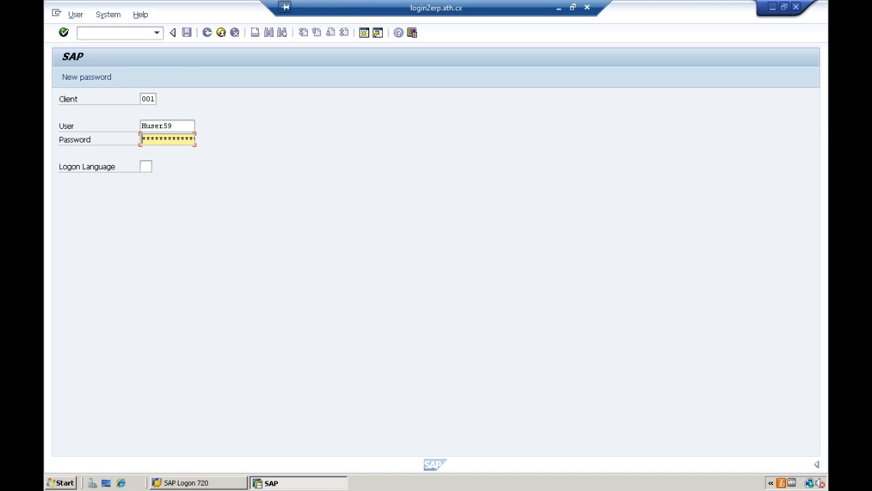
key(Right)
key(Right)
key(Right)
key(Right)
key(Right)
key(Right)
key(Right)
key(Return)
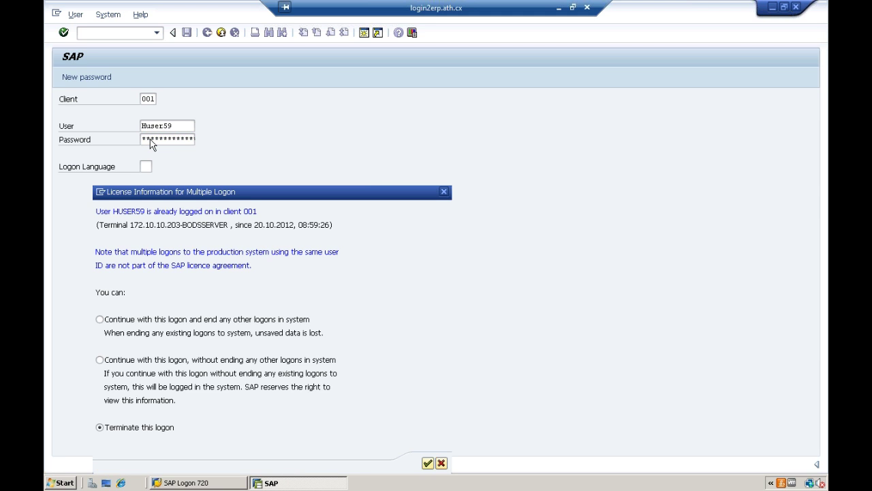
click(100, 320)
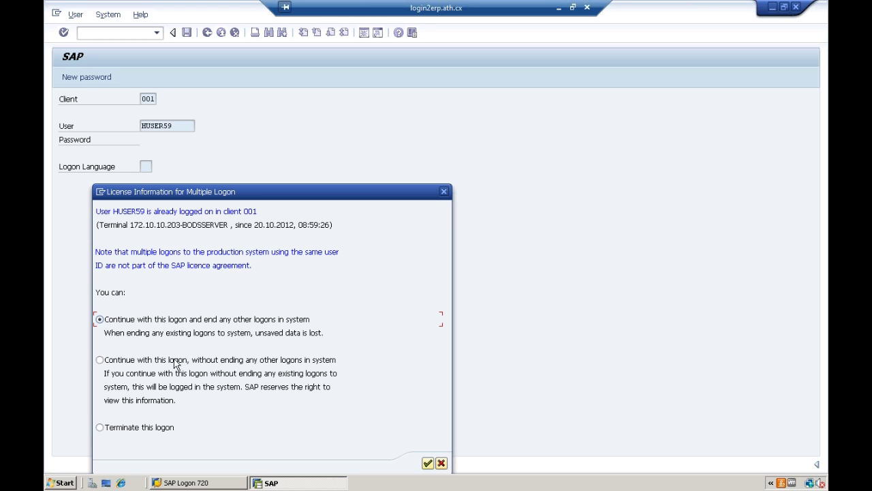
click(428, 464)
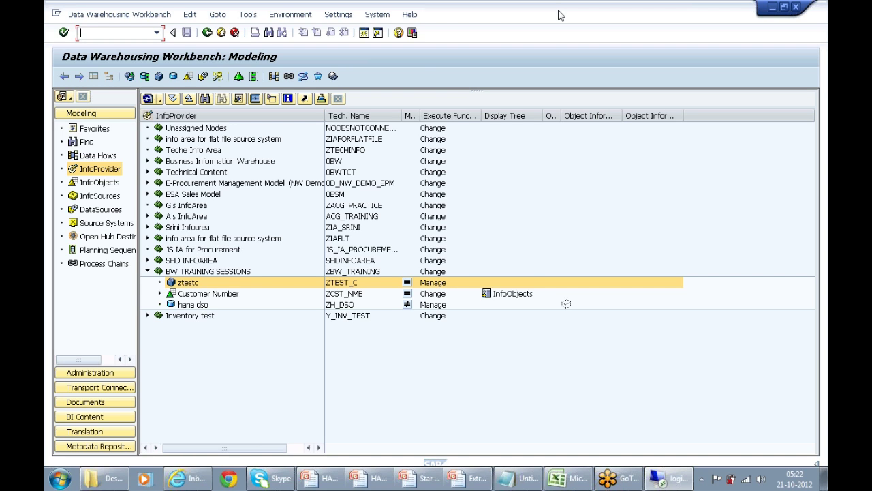
- Open a new Remote Desktop connection to sapaccess.us with the password, accepting the unverified nw73 certificate
key(super+d)
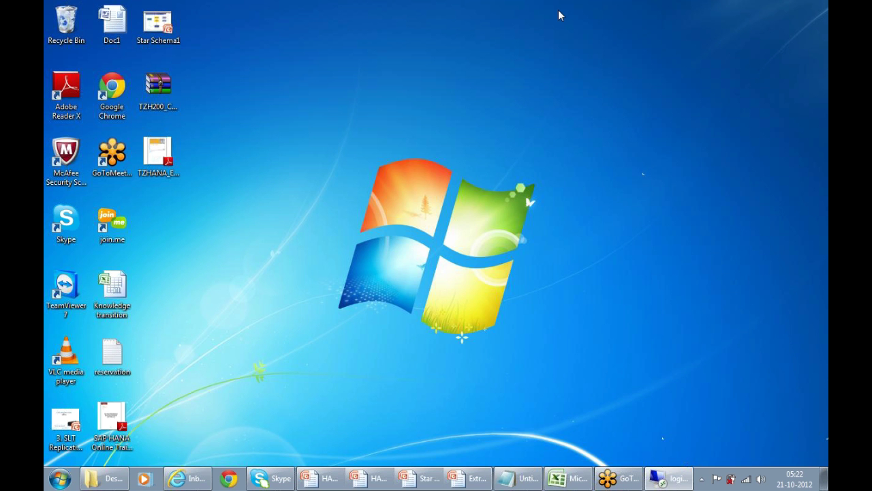
key(super)
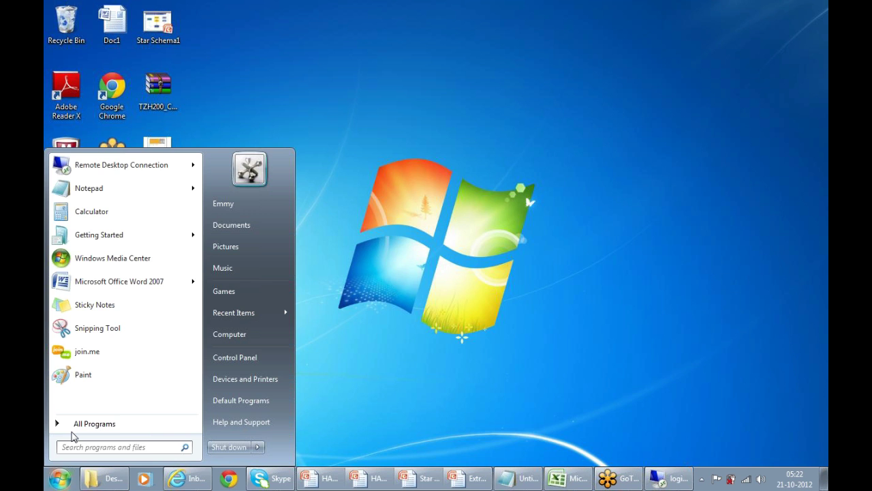
click(239, 197)
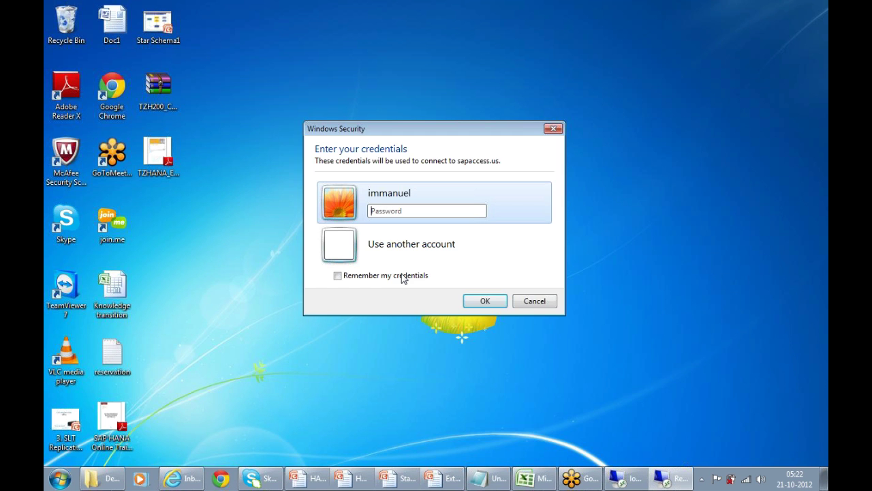
text(•)
key(Return)
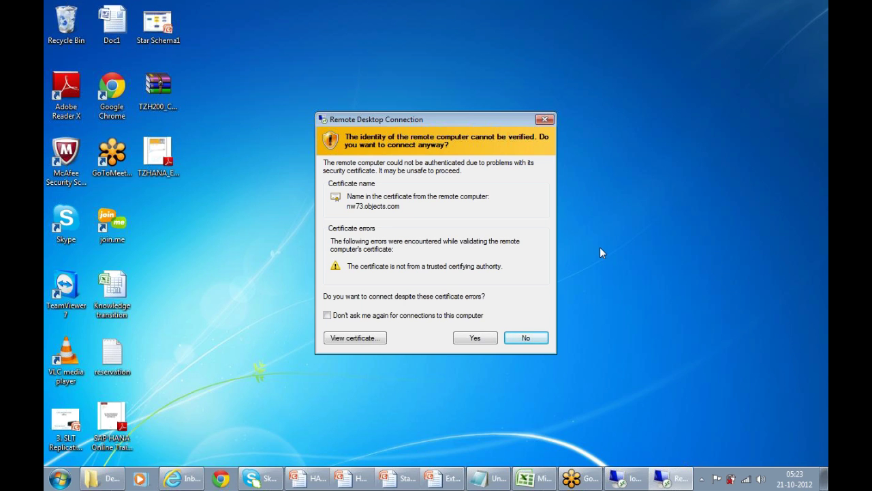
click(470, 339)
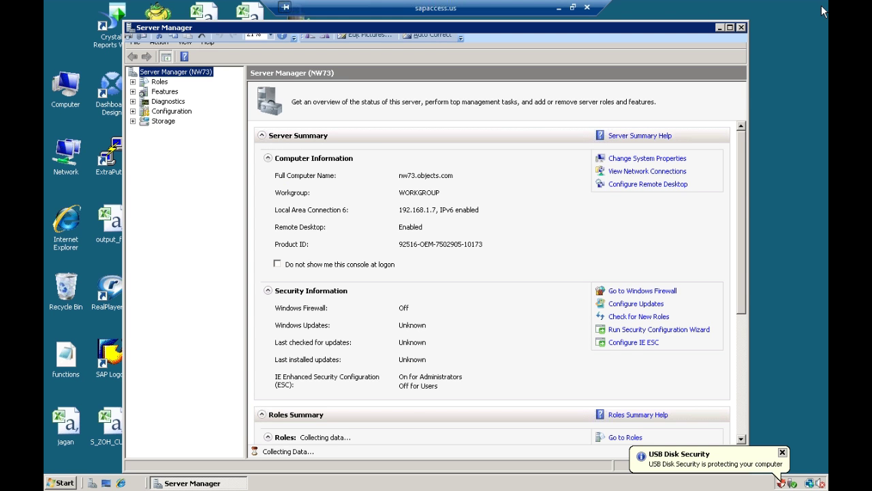
- Log on to the BI 7.3 system from SAP Logon and run transaction RSA1 for Workbench modeling
click(742, 28)
double_click(112, 354)
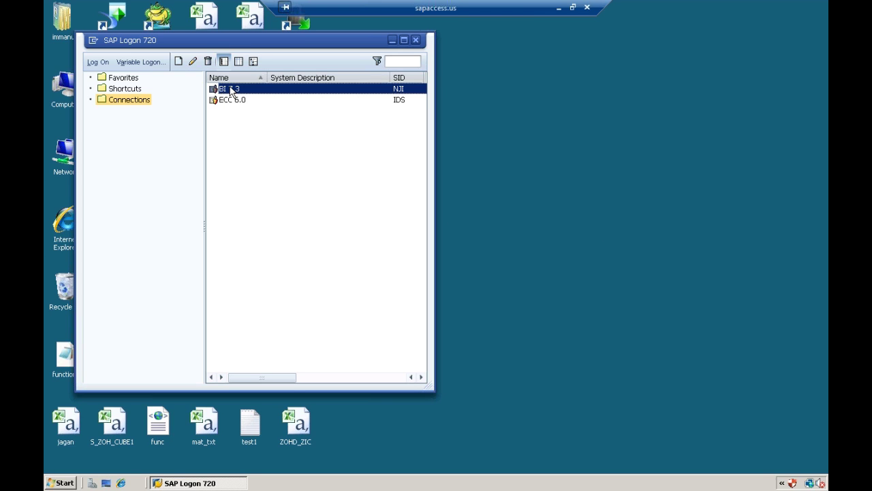
double_click(232, 90)
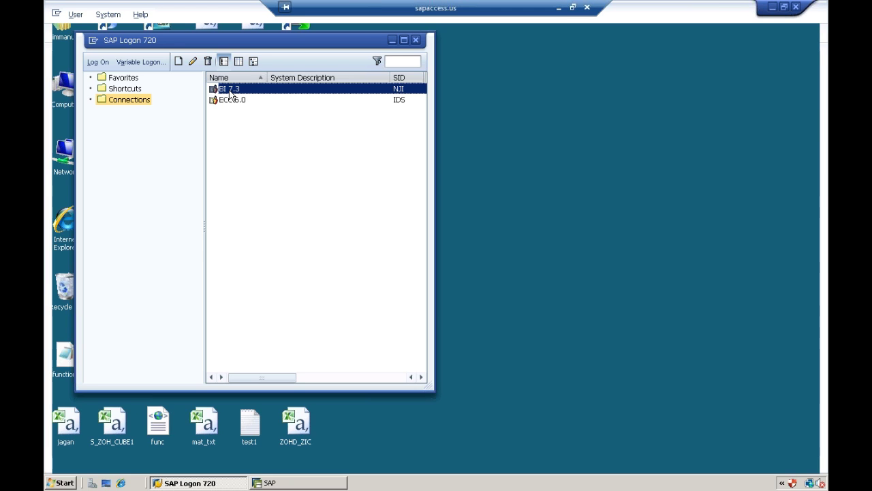
text(immanue)
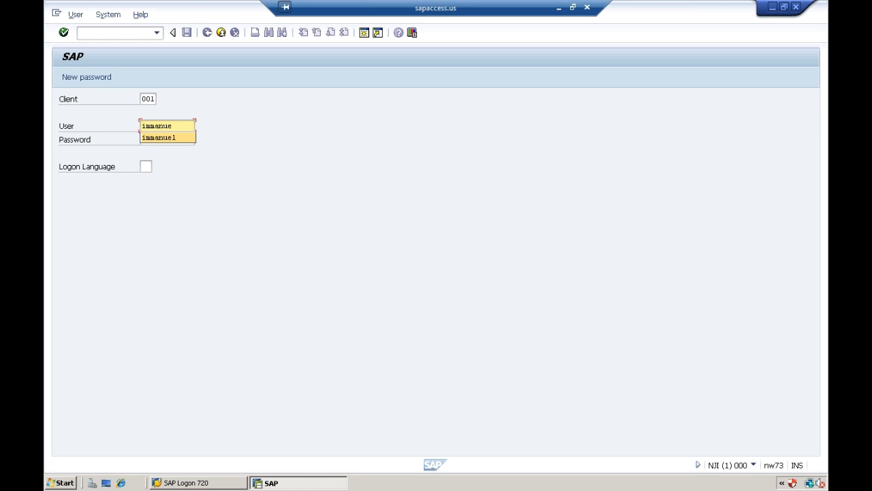
text(l)
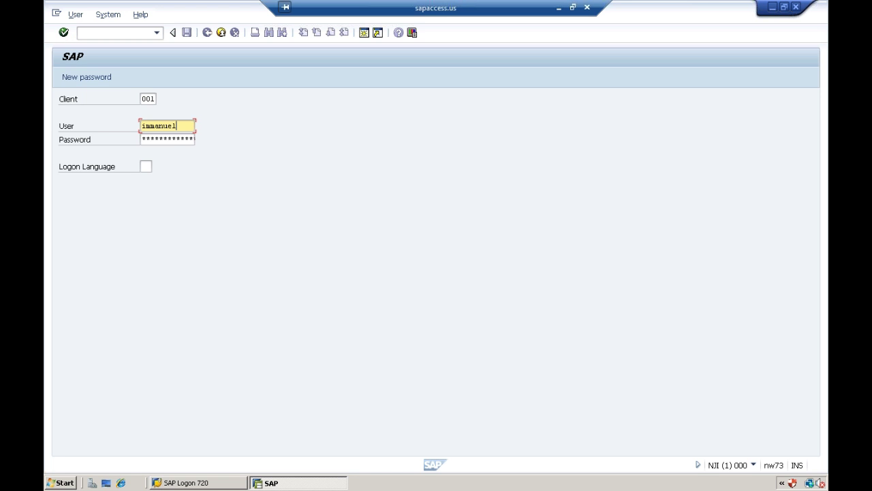
click(143, 139)
key(Right)
key(Right)
key(Right)
key(Right)
key(Right)
key(Right)
key(Return)
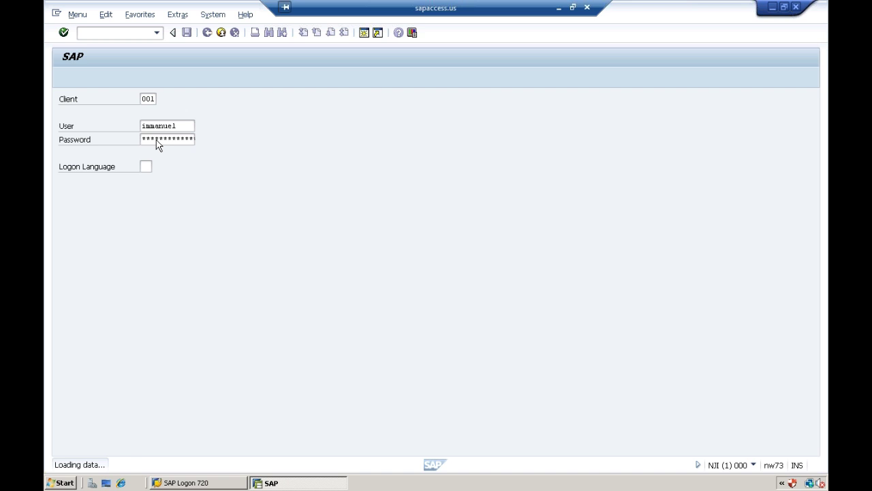
text(rsa1)
key(Return)
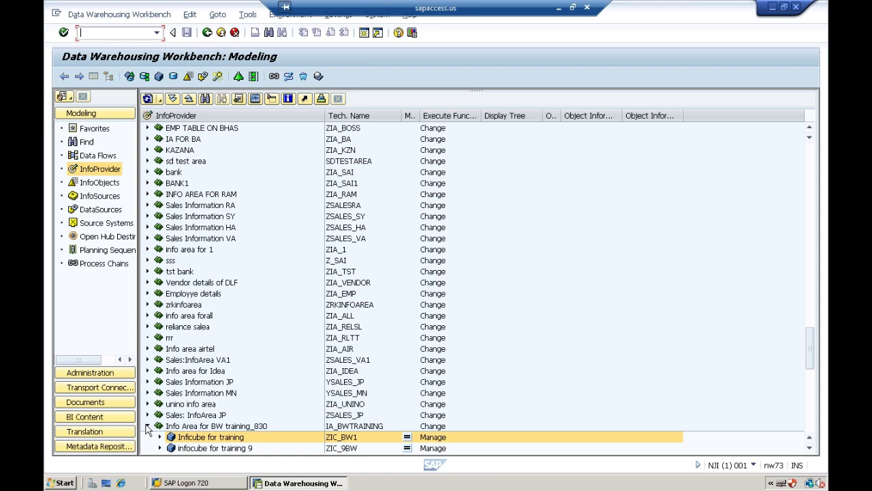
- Collapse the Info Area for BW training_830 node in the InfoProvider tree
click(148, 426)
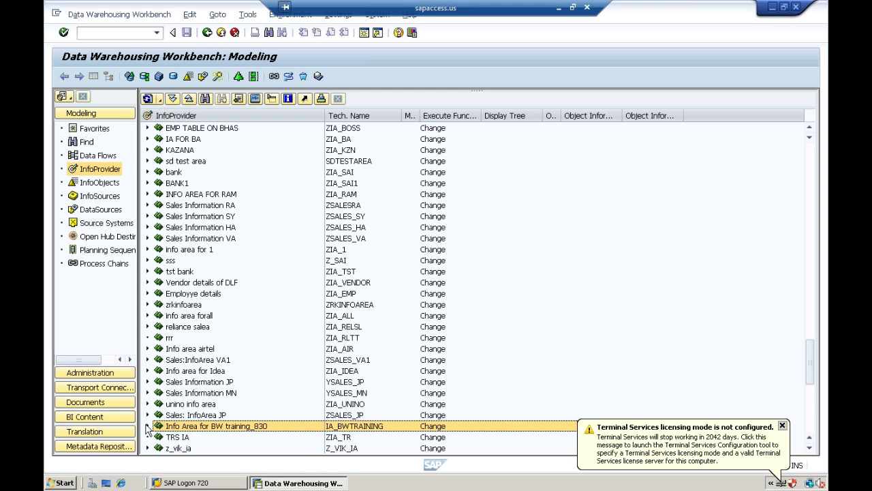
click(783, 426)
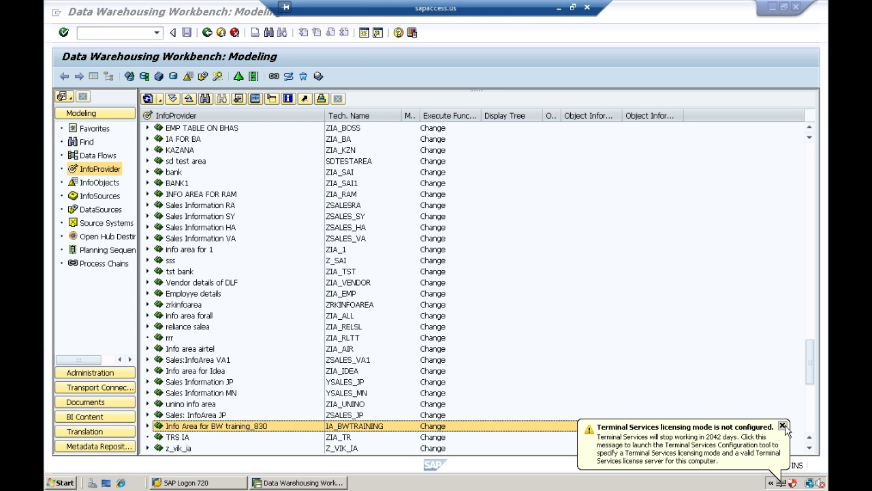
click(783, 426)
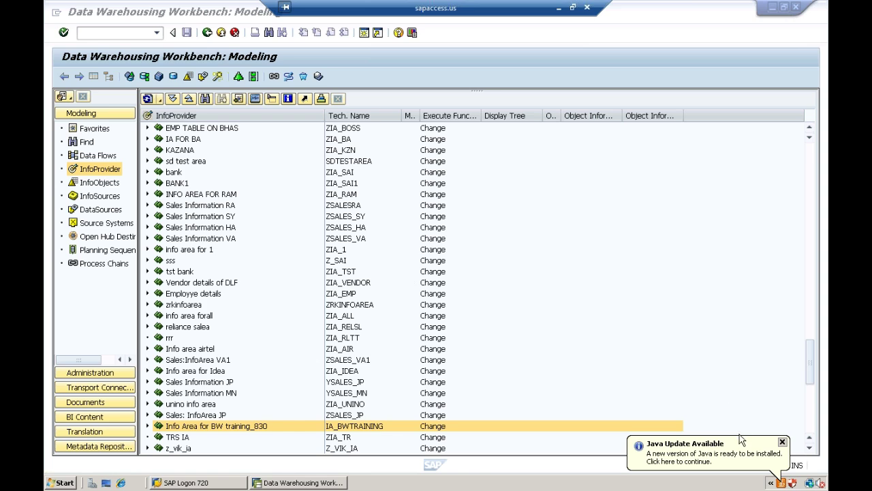
- Dismiss the Java update notice and start a new InfoCube in Info Area for BW training_830
click(783, 443)
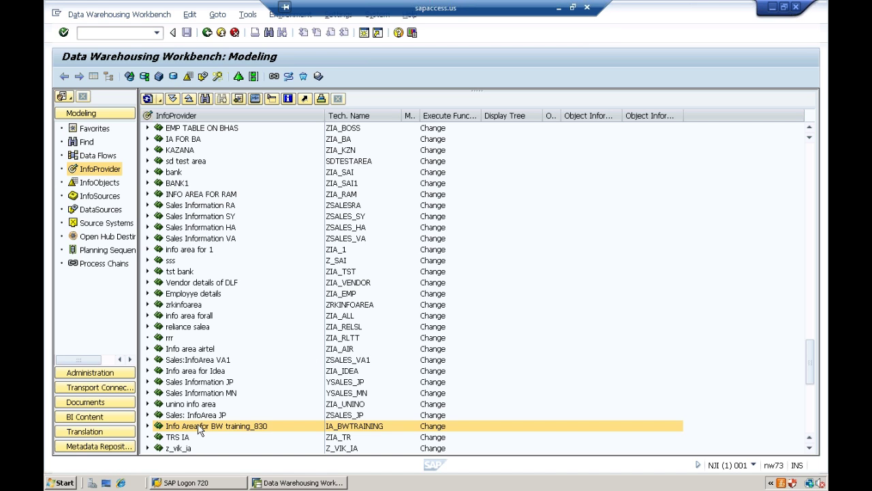
right_click(200, 428)
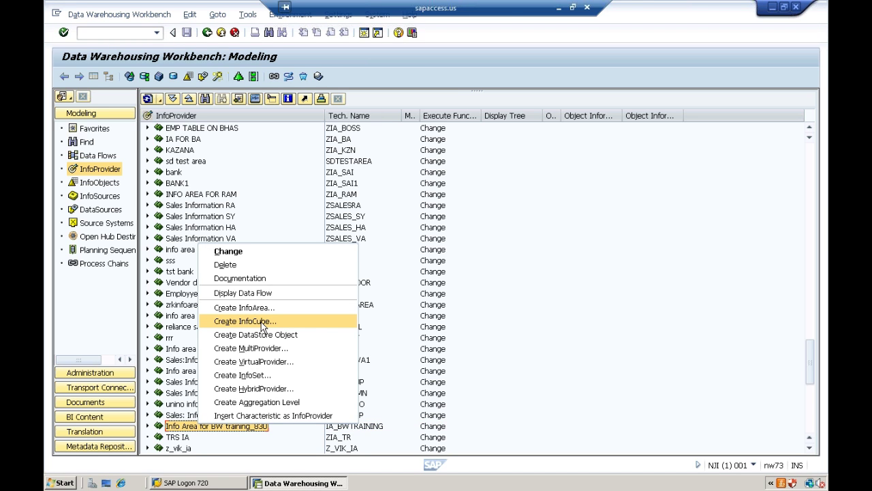
click(261, 322)
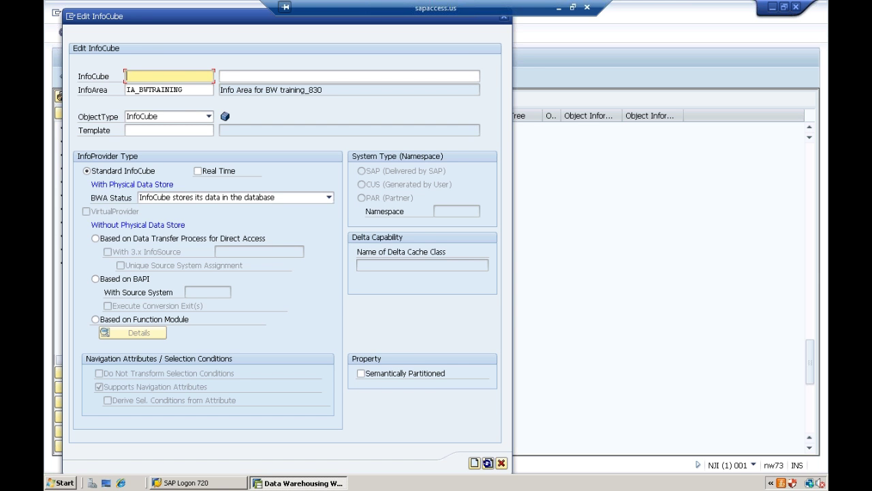
- Create InfoCube ZIC_cube with the description 'Info cube new'
text(Z)
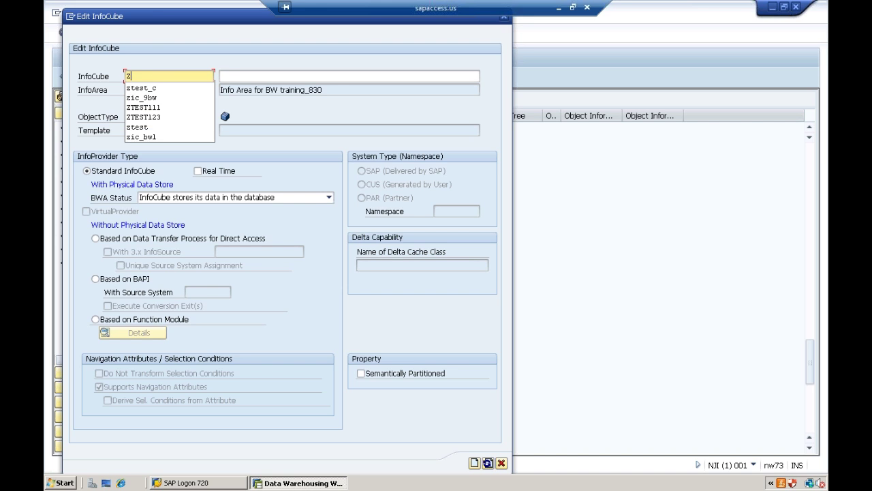
text(IC_cube)
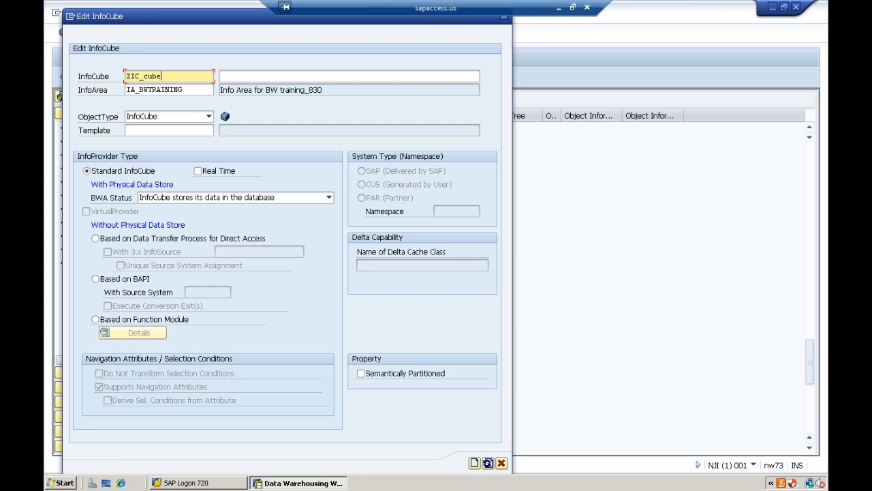
key(Tab)
text(Info cub)
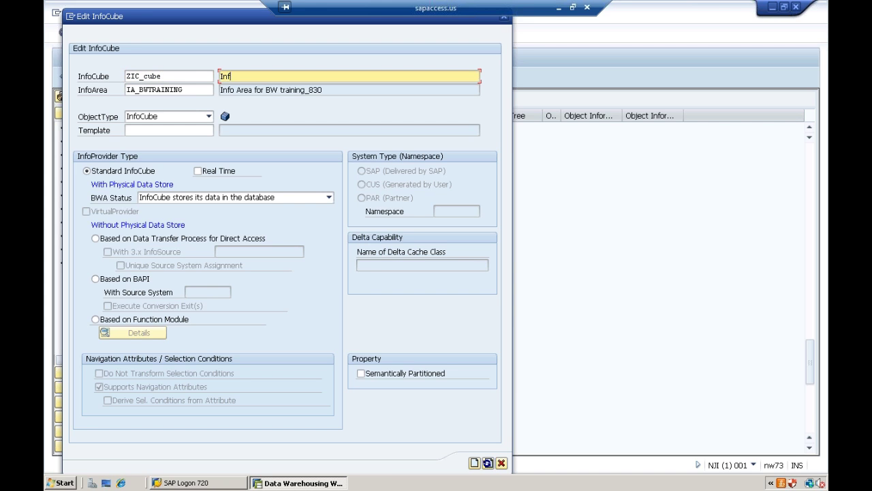
text(e forf)
key(BackSpace)
key(BackSpace)
key(BackSpace)
key(BackSpace)
key(BackSpace)
text(new)
click(475, 463)
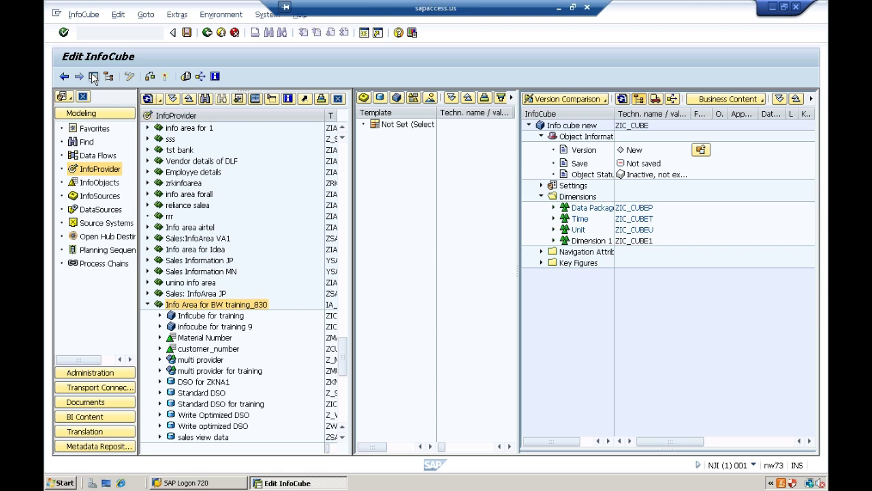
- Hide the navigator panes to widen the InfoCube editor and bring up the options for Dimension 1
click(94, 76)
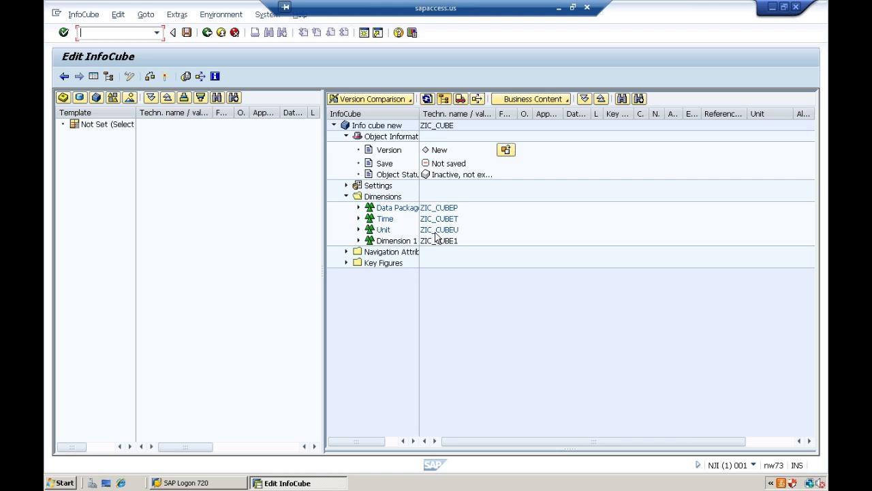
right_click(390, 243)
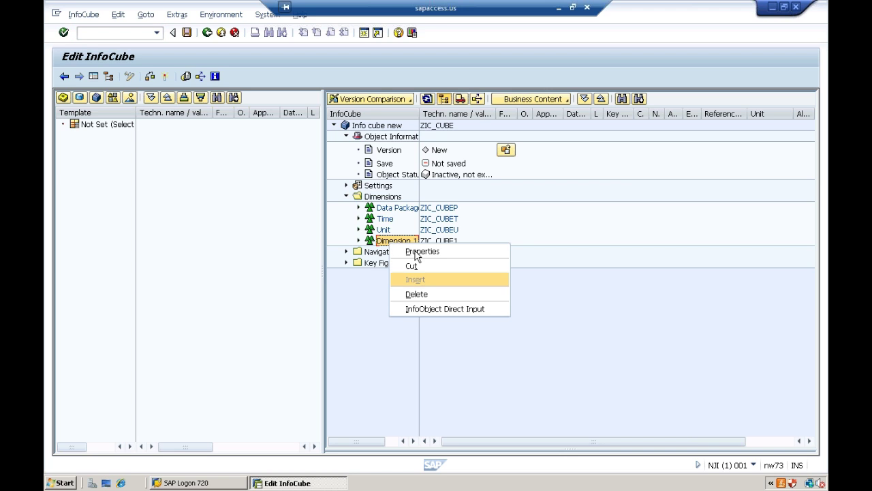
- Rename Dimension 1 of ZIC_CUBE to Customer
click(418, 252)
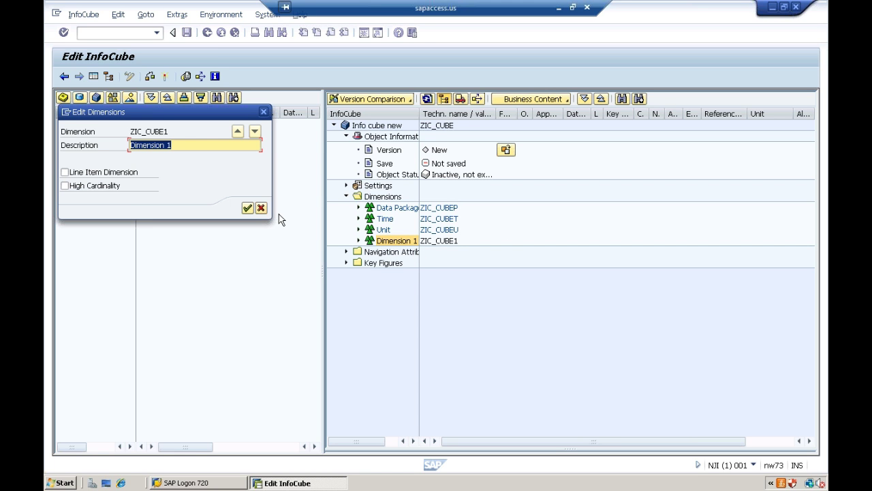
text(Customer)
click(248, 209)
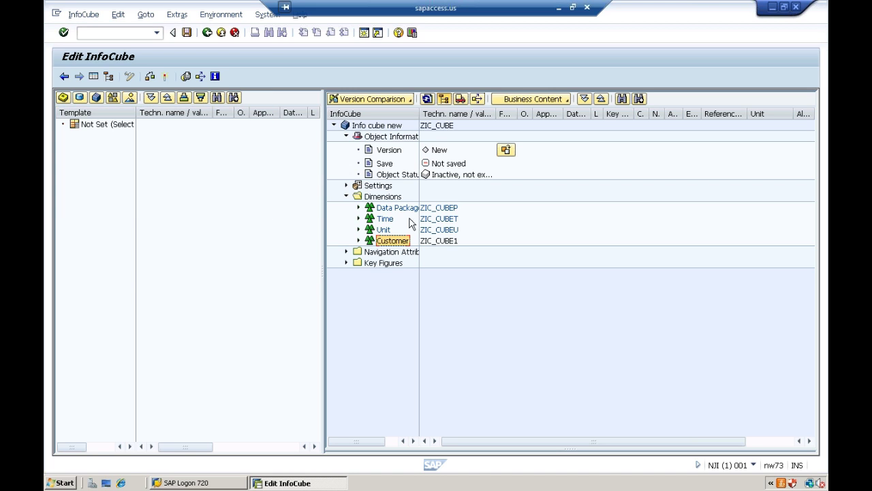
- Create a new dimension named Material
right_click(383, 197)
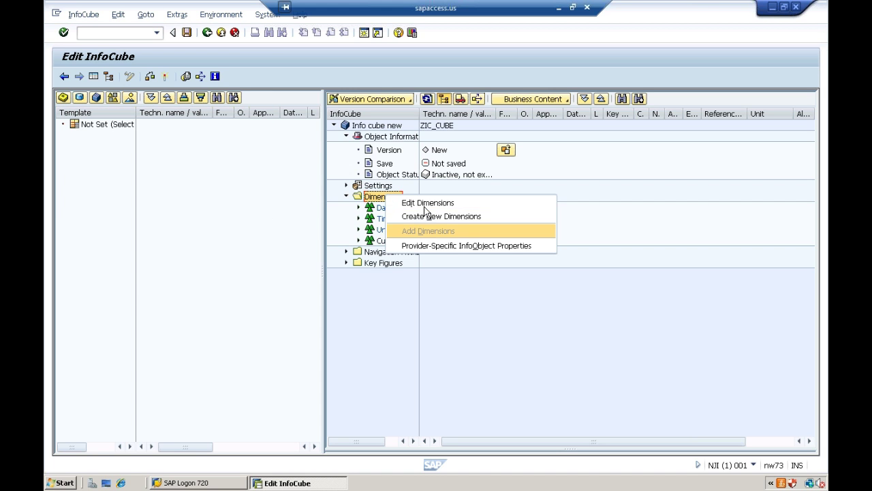
click(430, 216)
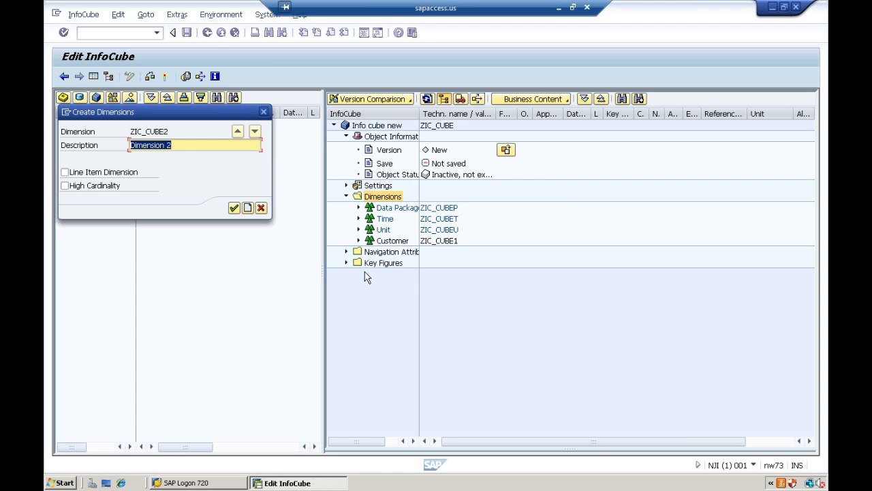
text(Material)
click(249, 208)
click(234, 208)
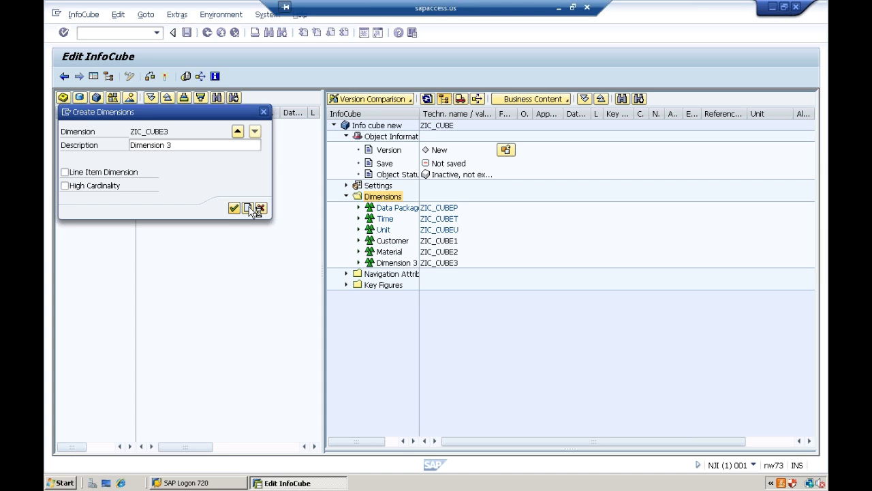
click(250, 209)
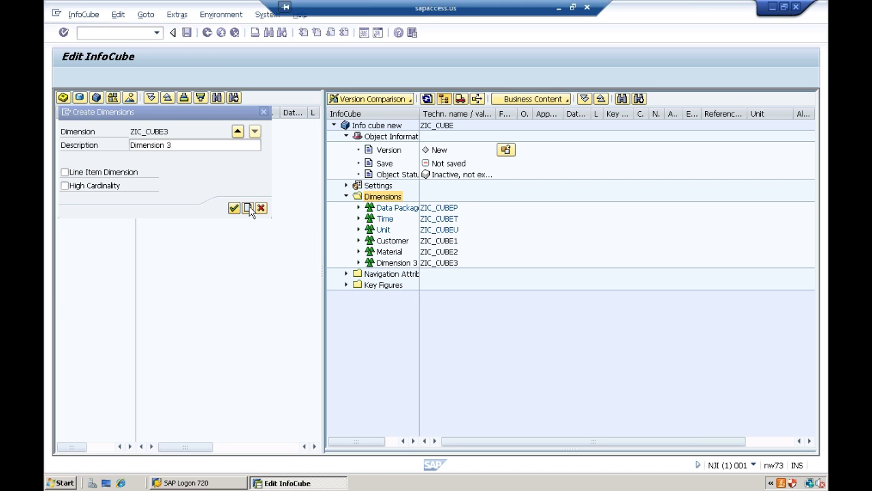
- Delete the extra Dimension 3, leaving Customer and Material
right_click(389, 263)
click(418, 317)
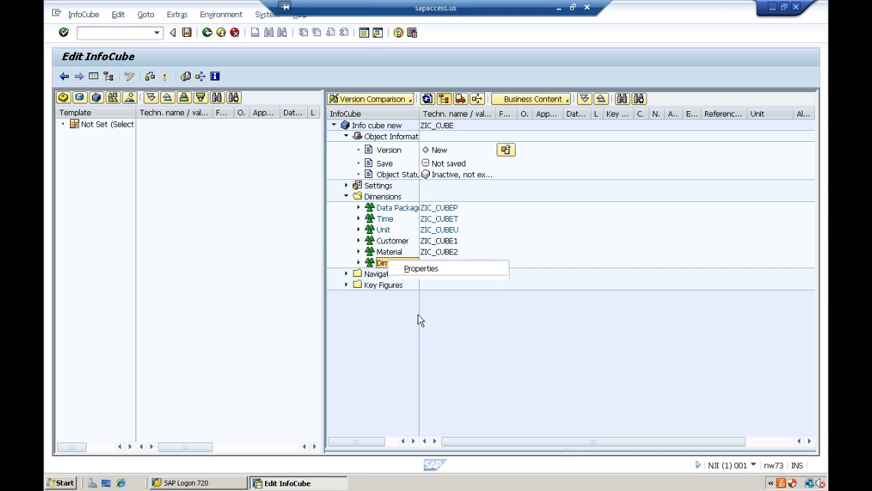
click(388, 252)
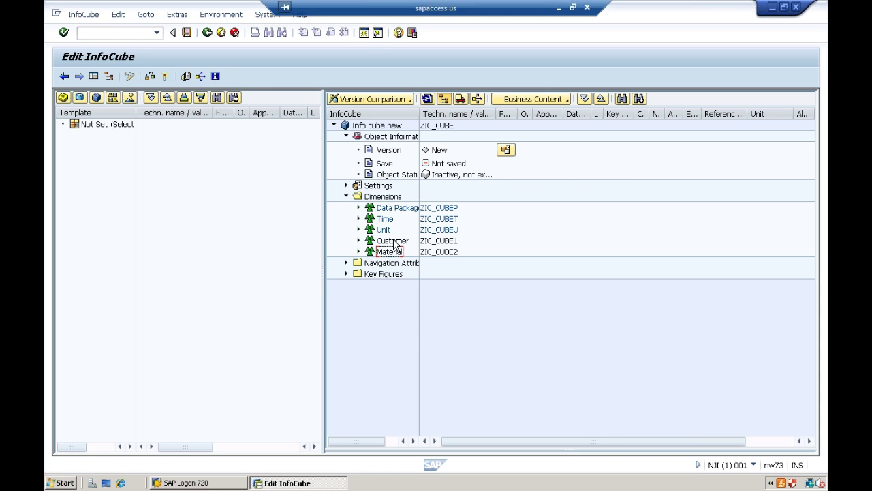
click(388, 242)
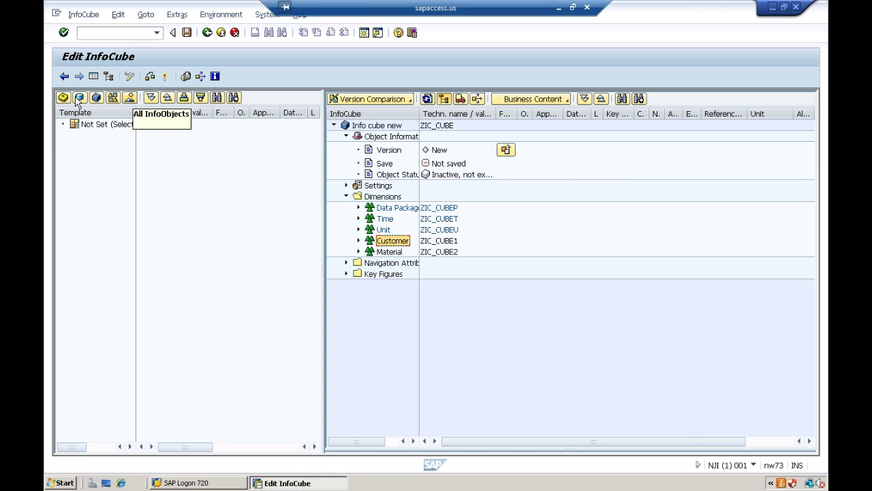
- Load IOC_CHARS as the template and drag customer_number into the Customer dimension
click(113, 98)
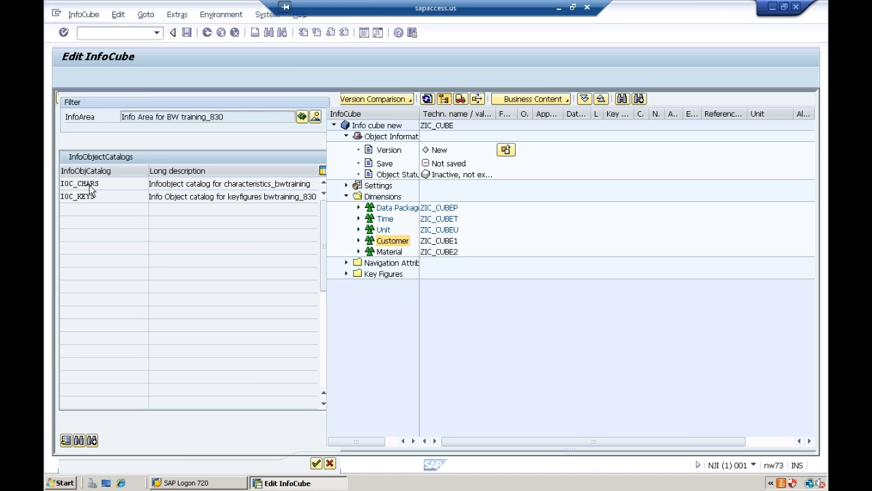
double_click(91, 190)
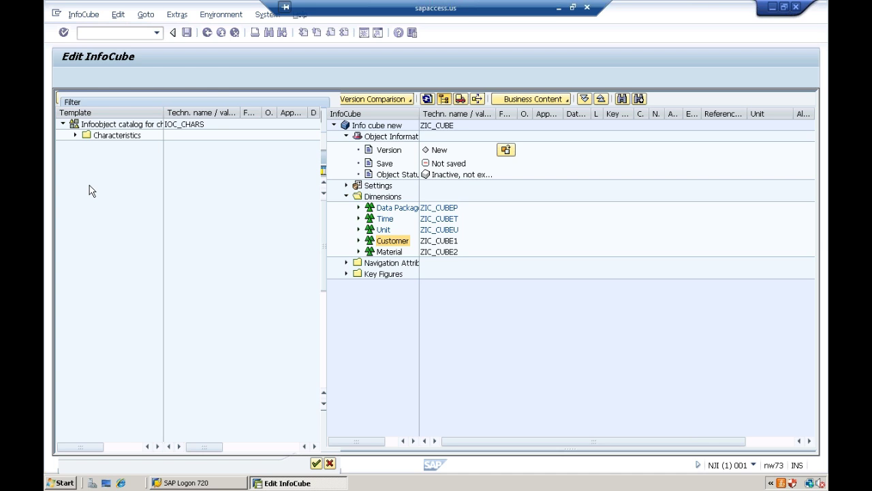
click(75, 135)
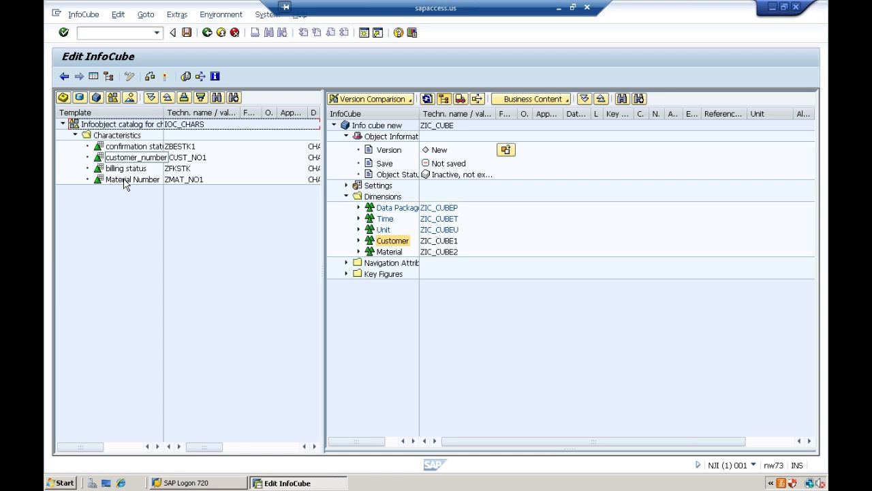
drag(129, 161, 383, 247)
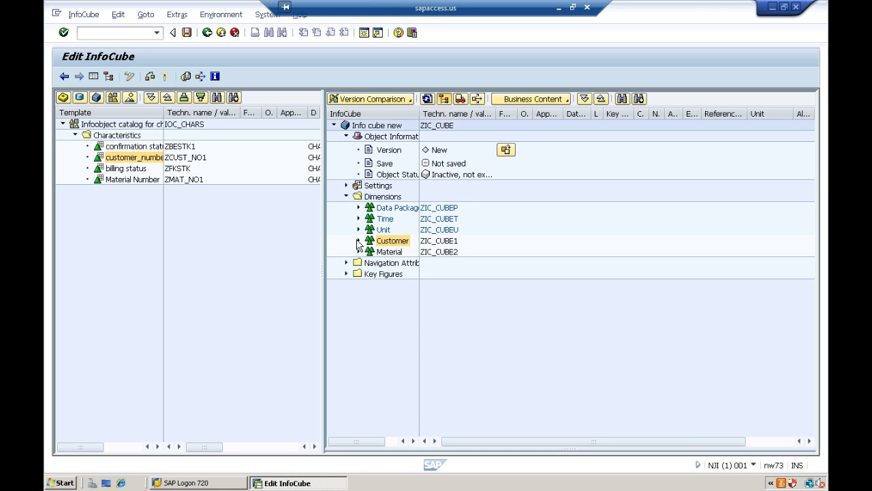
- Put Material Number (ZMAT_NO1) into the Material dimension, then expand the cube's Key Figures folder
click(358, 242)
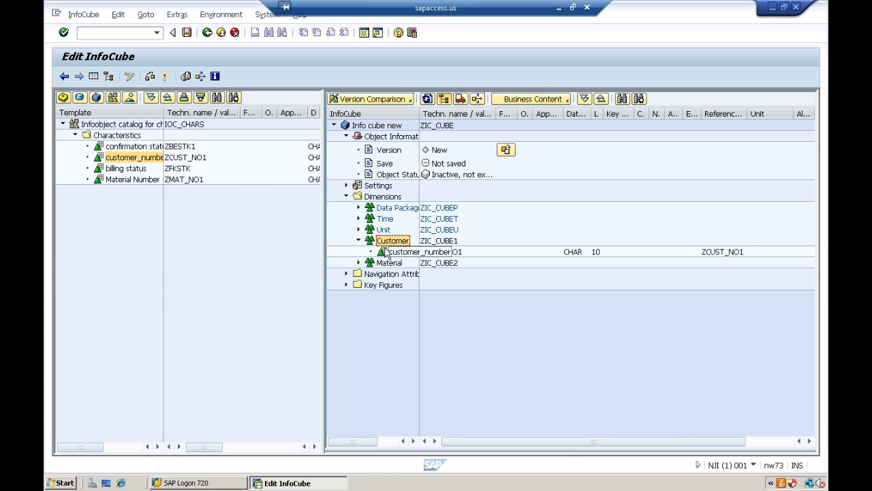
click(358, 241)
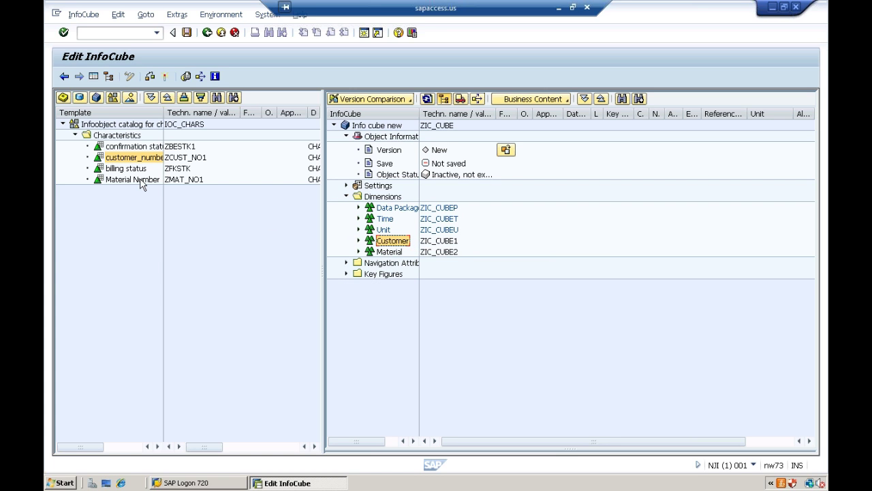
drag(141, 185, 391, 256)
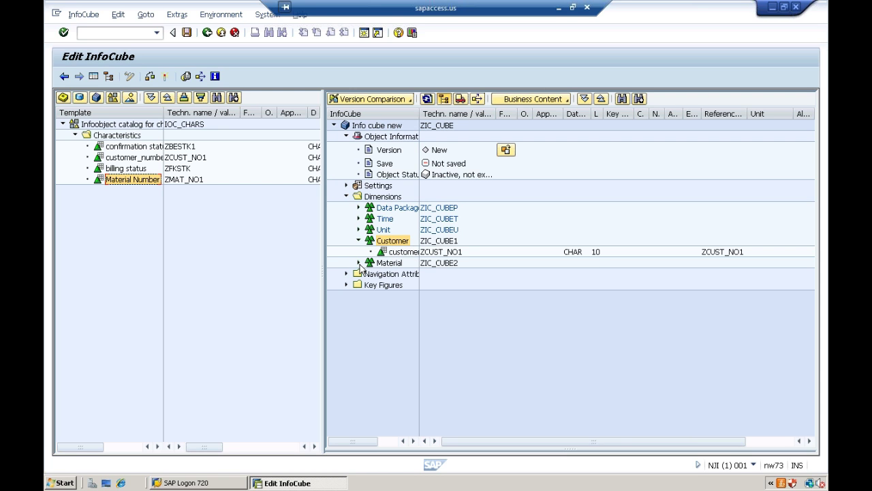
click(359, 263)
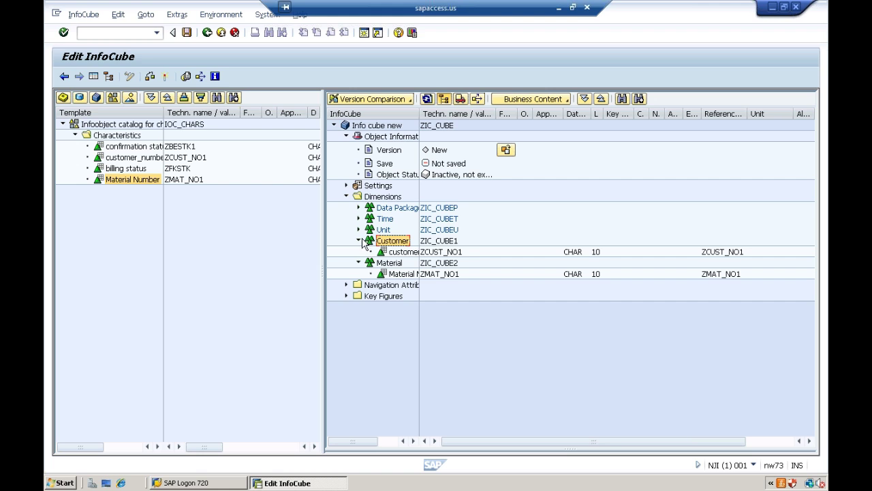
click(359, 241)
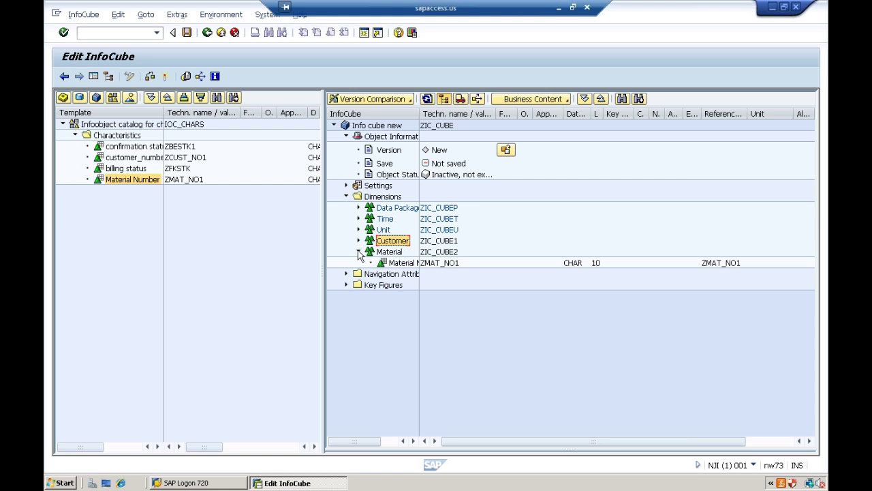
click(359, 252)
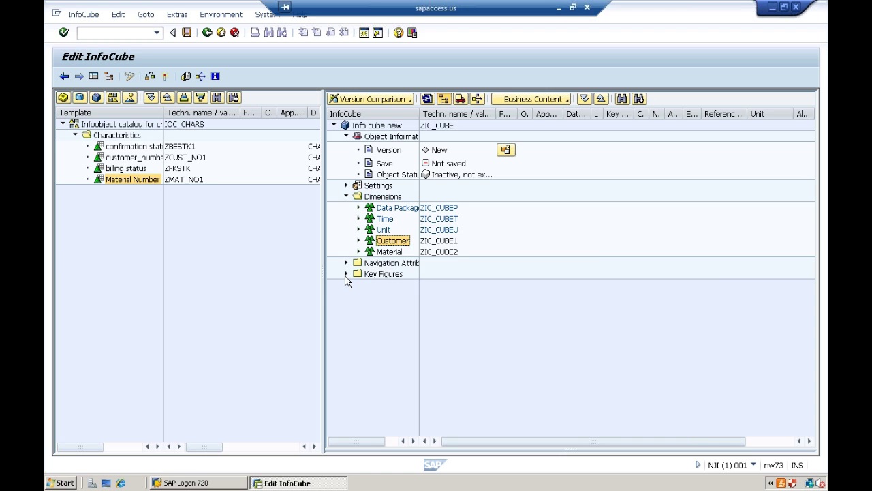
click(347, 285)
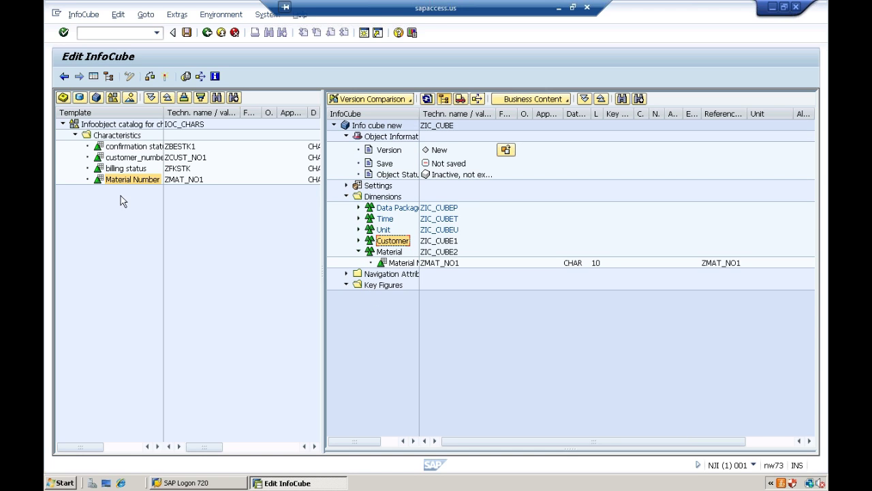
- Switch the template to the IOC_KEYS catalog and expand its Key Figures
click(113, 99)
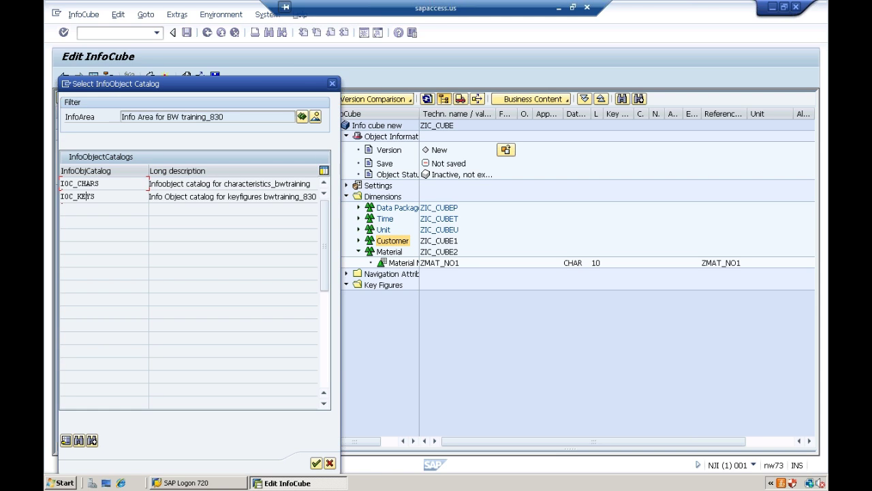
double_click(87, 197)
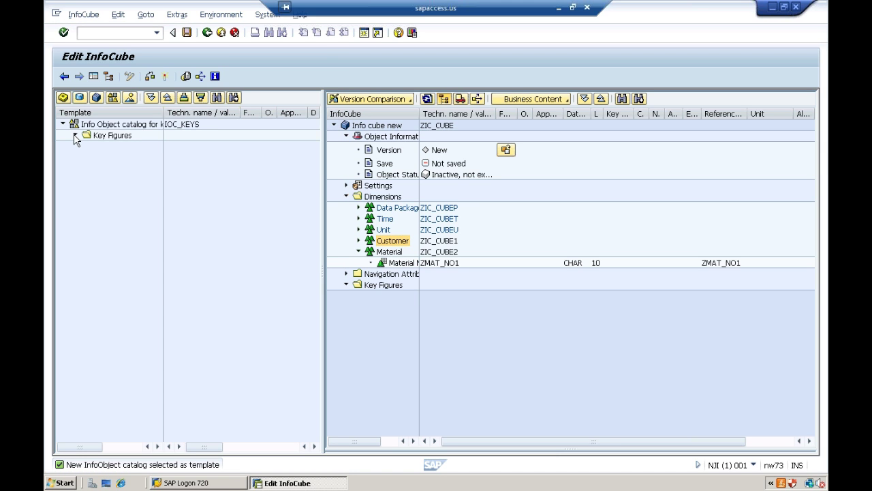
click(76, 136)
- Add Price, Quantity and Revenue (ZPRICE1, ZQUAN1, ZREV_1) to ZIC_CUBE's Key Figures
click(112, 148)
drag(113, 152, 381, 287)
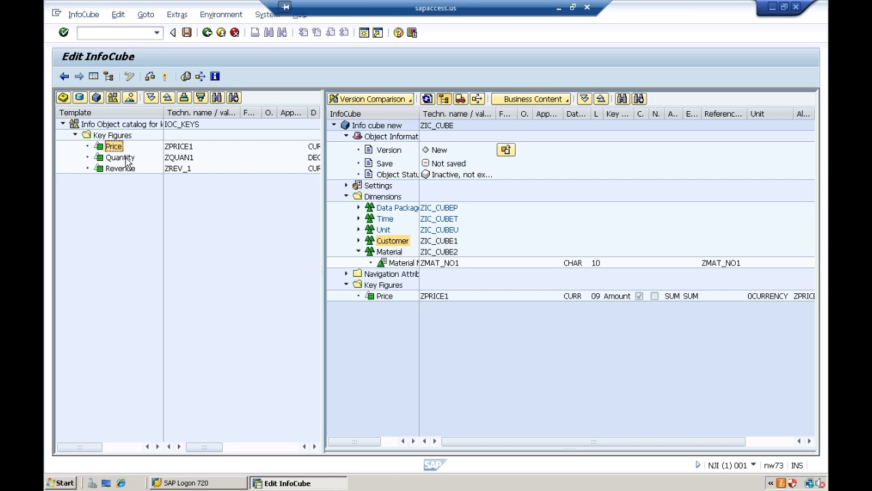
drag(126, 160, 377, 290)
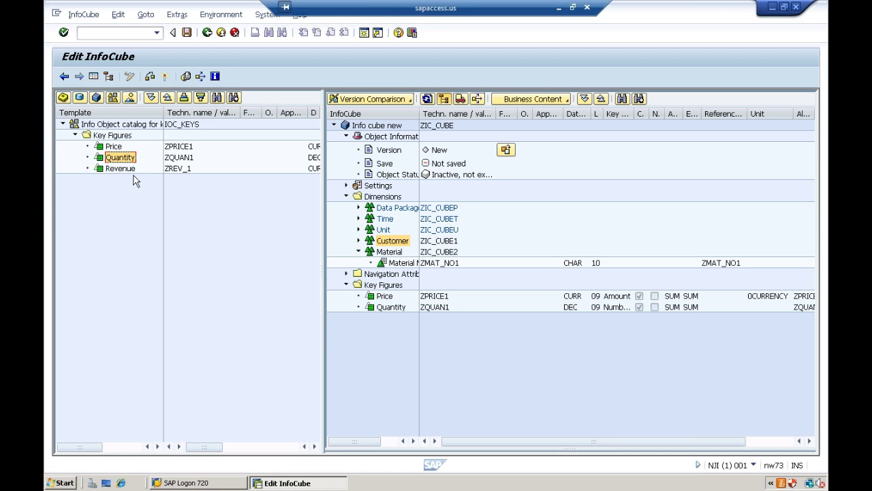
drag(124, 175, 374, 287)
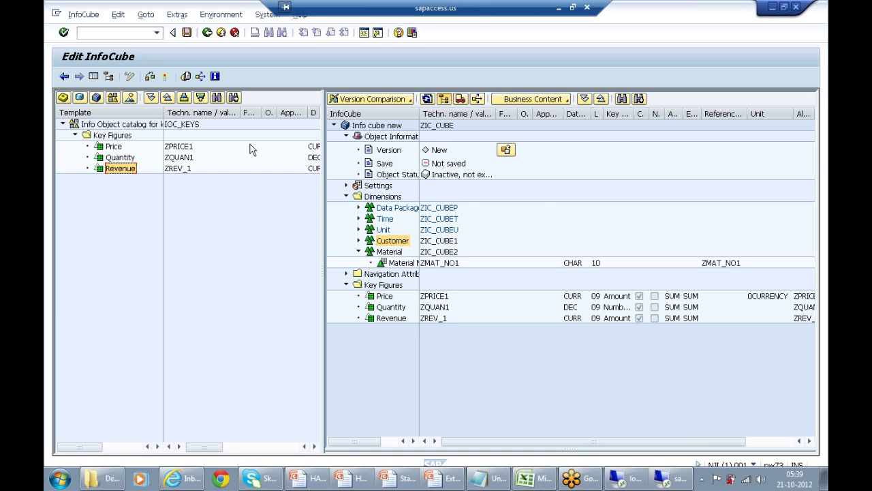
- Filter the catalog list to InfoArea ZIA_TCS and load ZIOC_TCS as the template
click(113, 98)
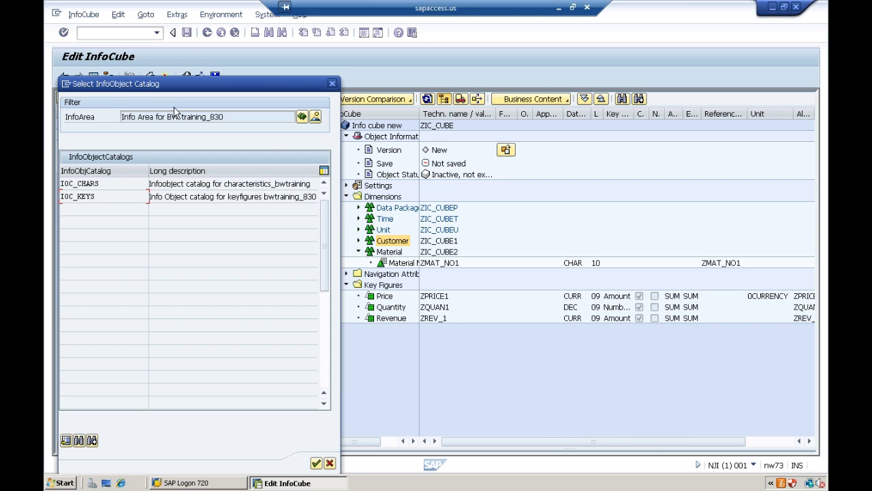
click(301, 118)
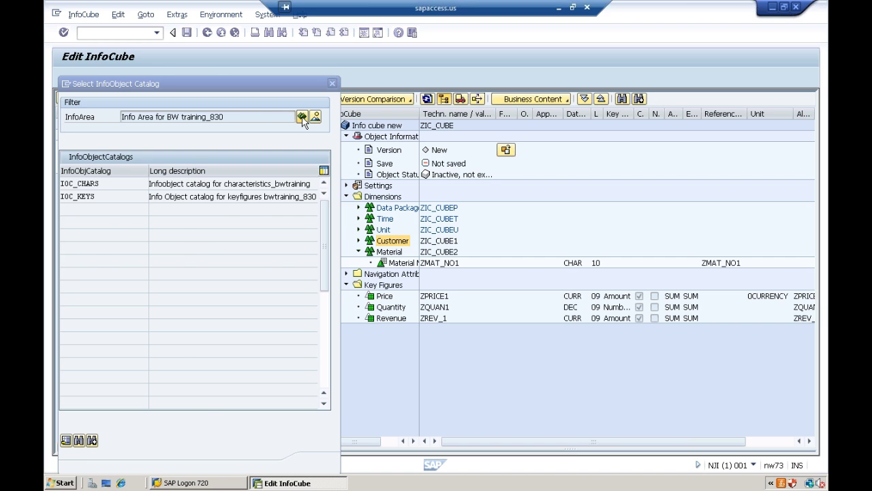
click(301, 117)
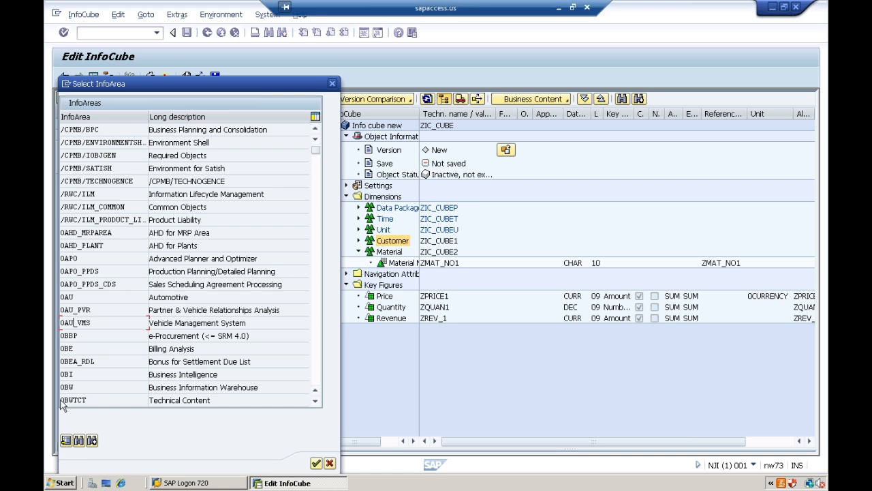
click(316, 370)
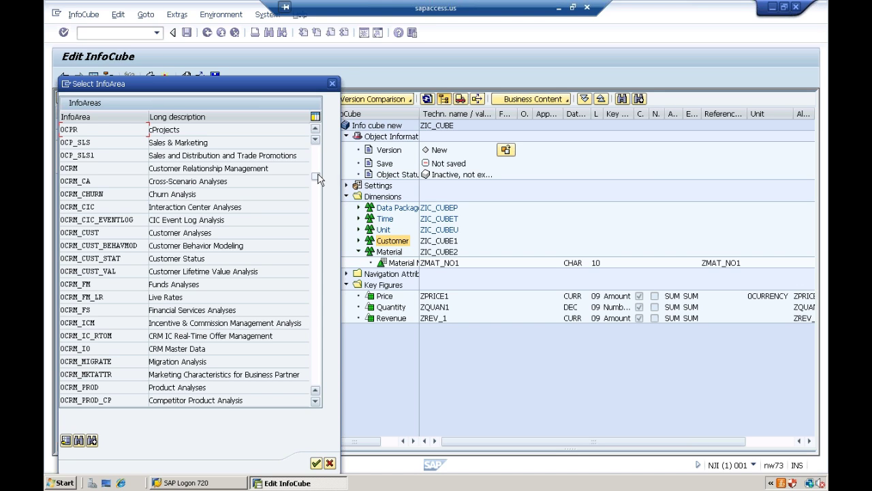
drag(315, 178, 315, 348)
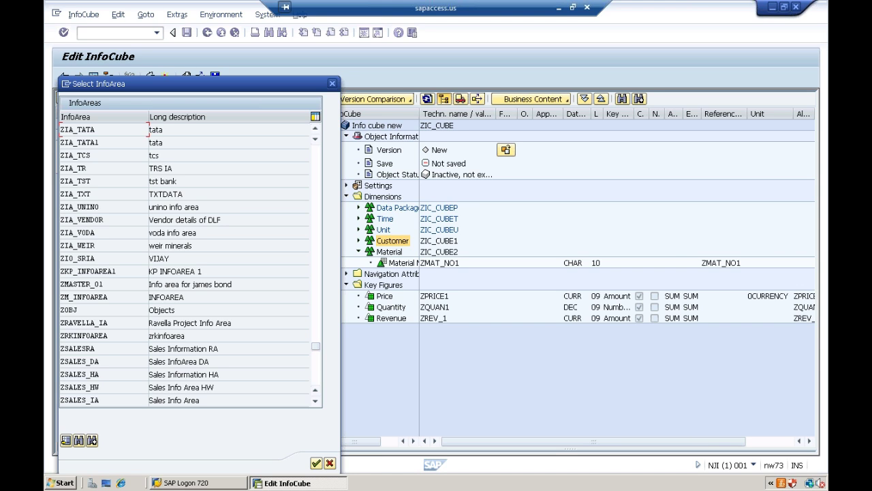
click(81, 155)
click(317, 464)
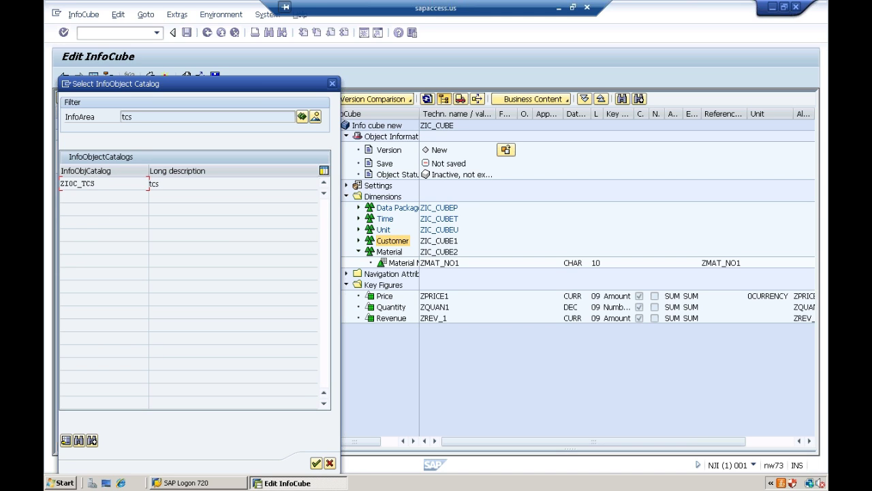
double_click(75, 190)
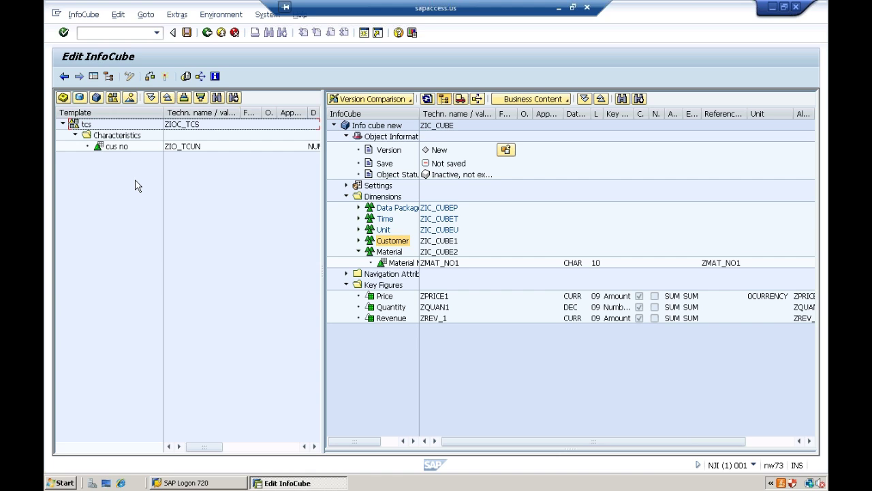
- Reopen the InfoArea list and scroll up until IA_BWTRAINING is visible
click(112, 99)
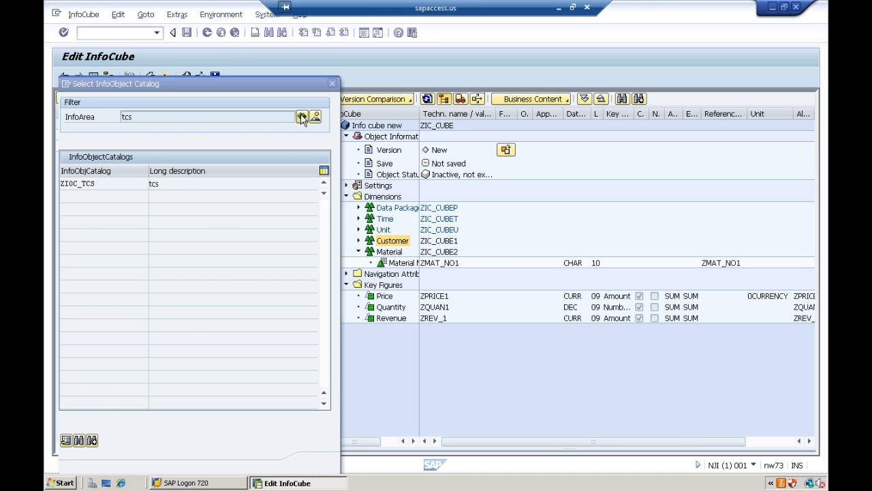
click(302, 117)
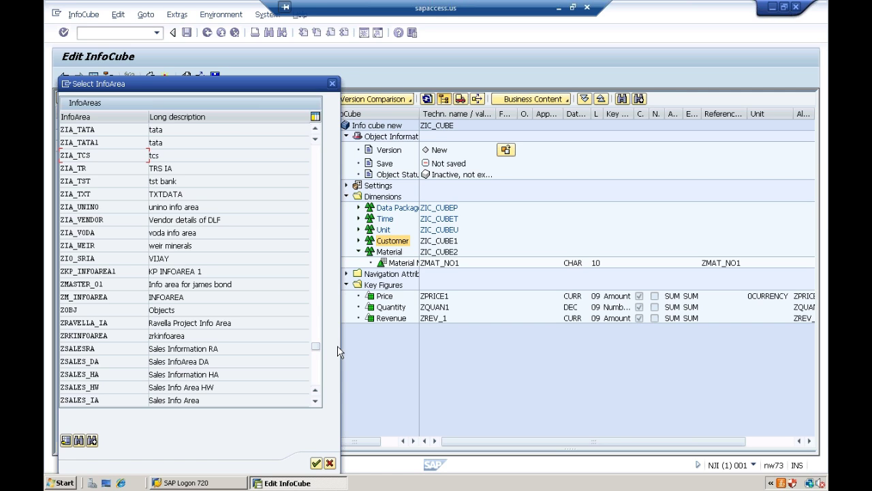
click(315, 362)
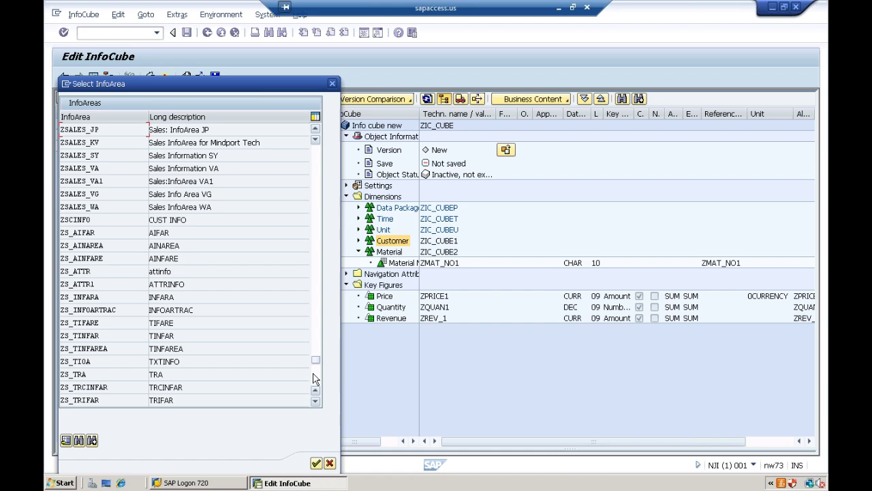
click(315, 381)
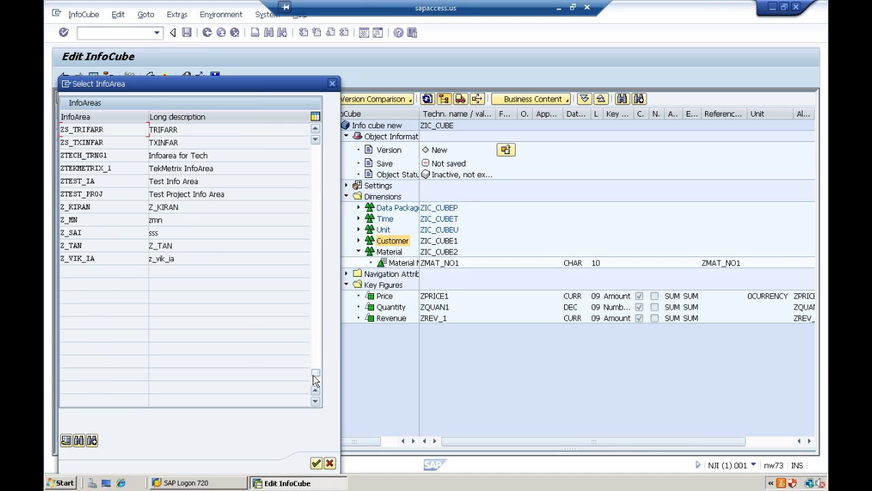
click(313, 175)
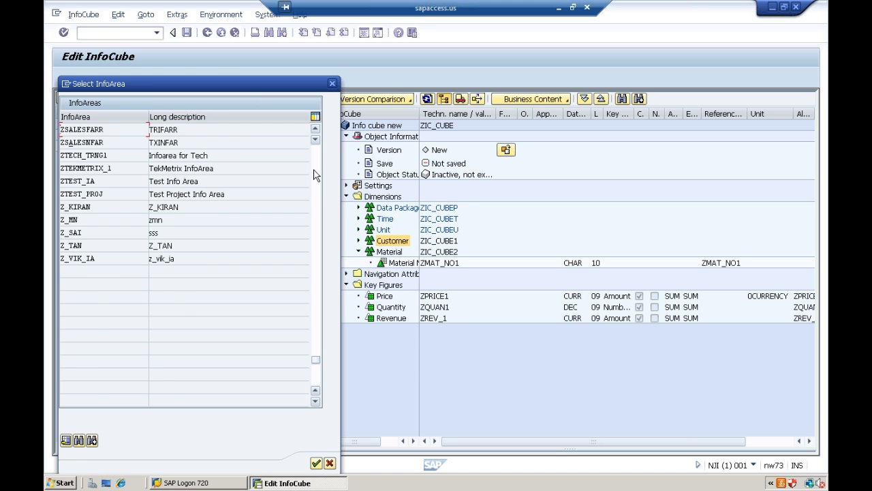
click(313, 176)
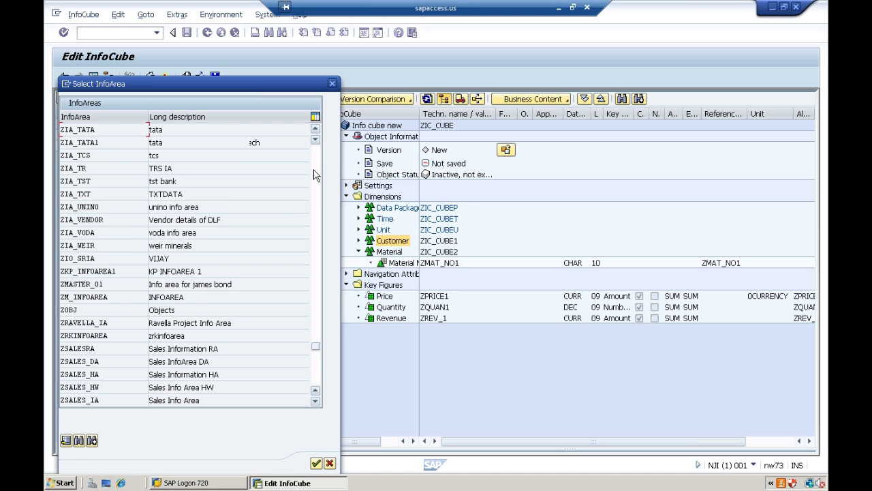
click(314, 175)
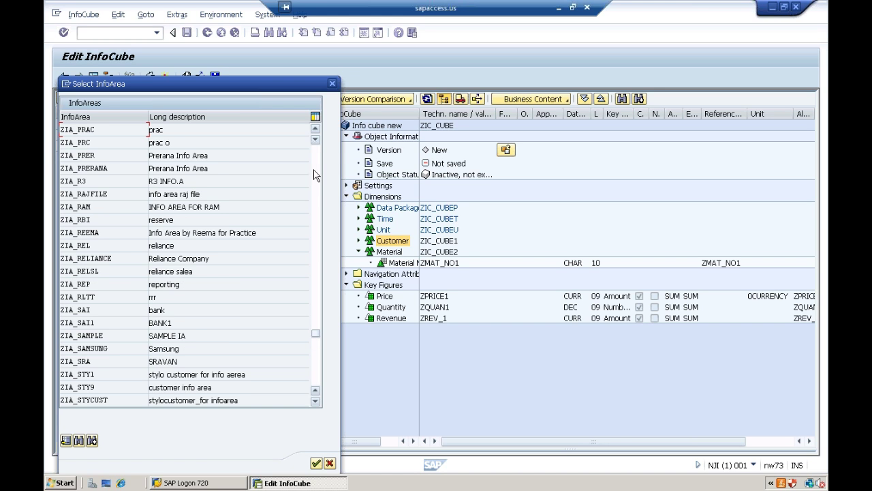
click(314, 176)
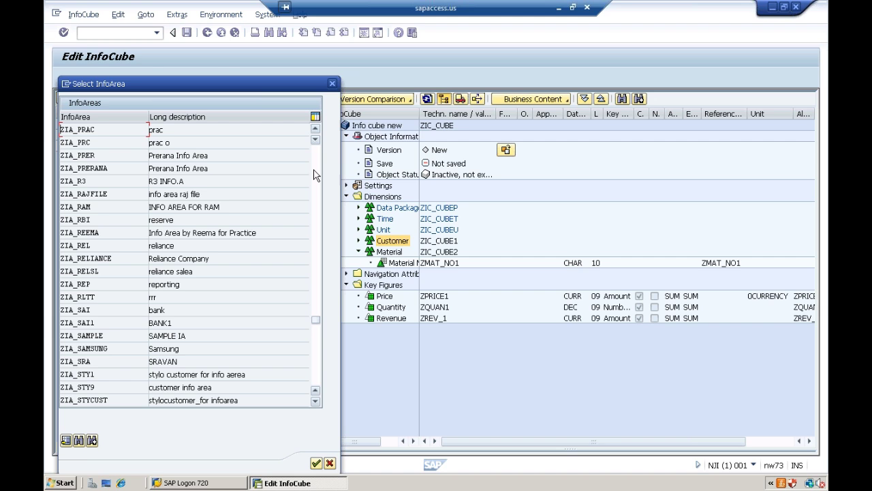
click(314, 175)
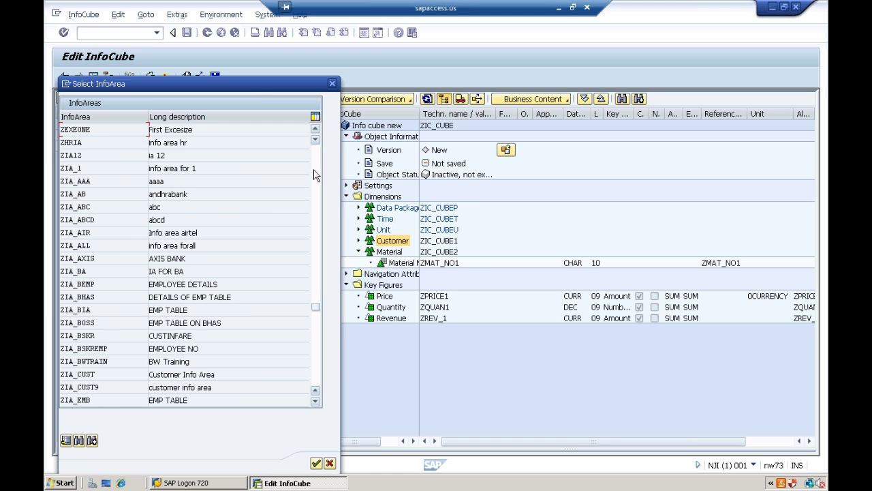
click(313, 175)
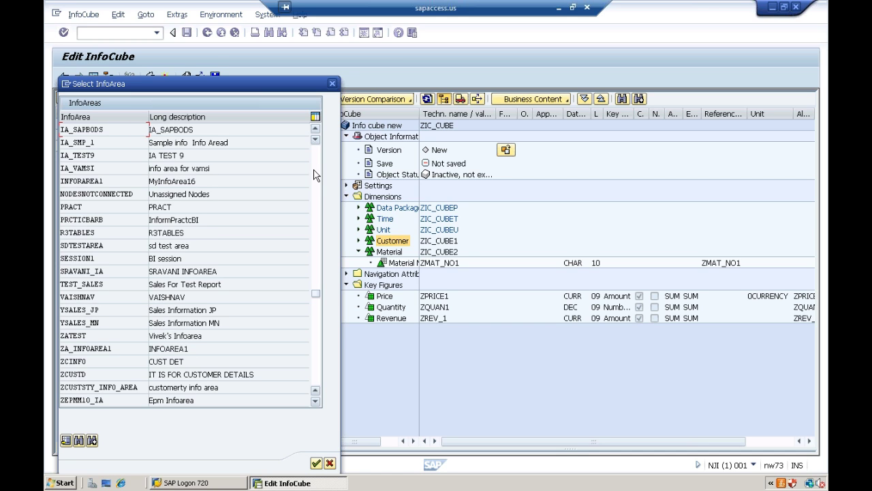
click(313, 175)
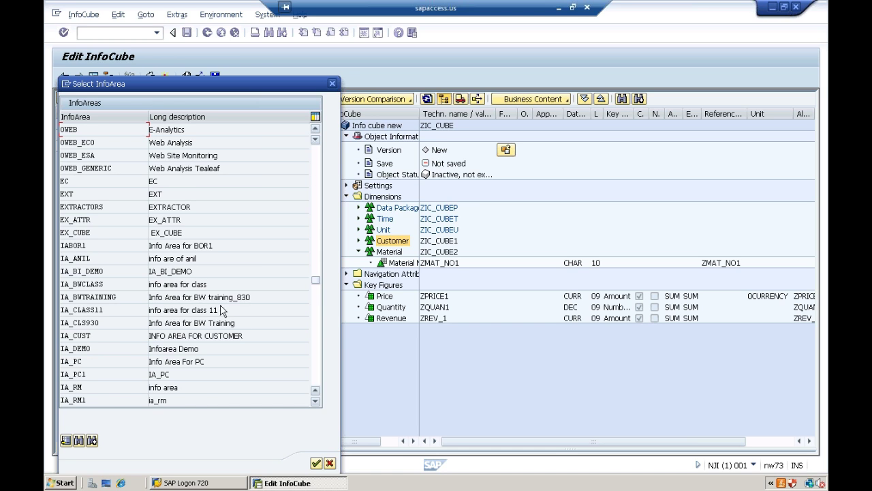
- Pick the IA_BWTRAINING InfoArea and use IOC_KEYS as the template
double_click(80, 300)
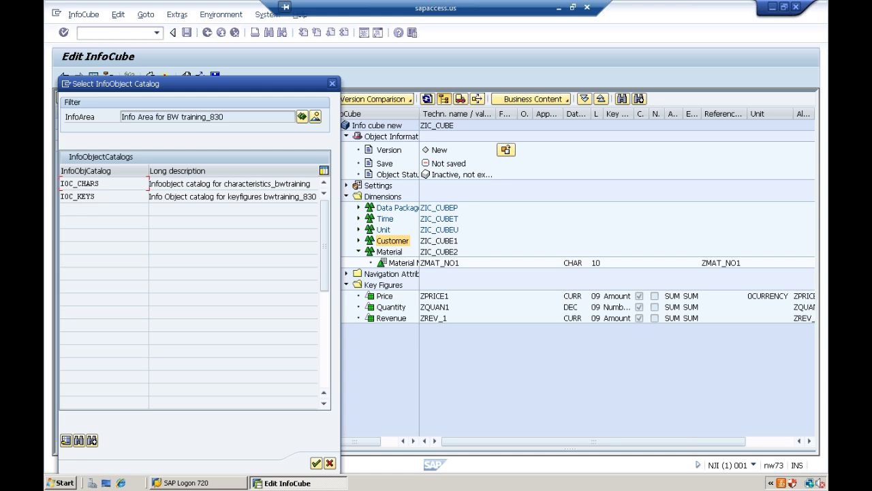
double_click(83, 198)
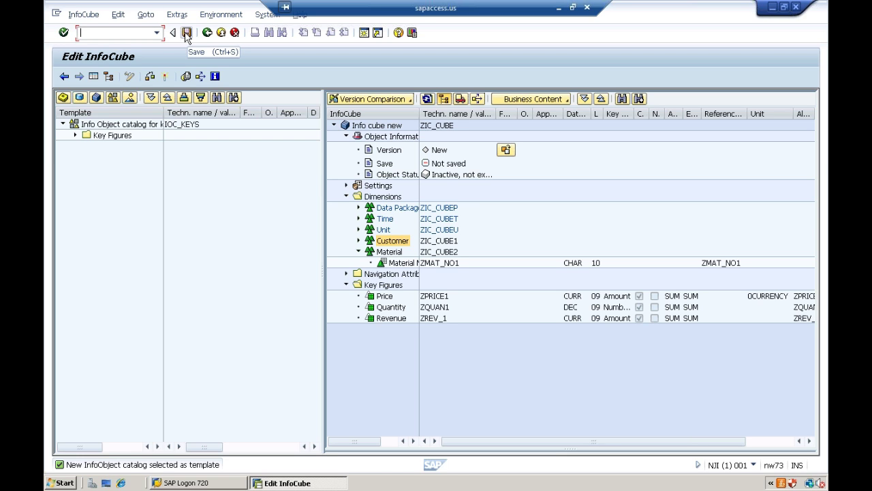
- Activate ZIC_CUBE and minimize the remote session to reach the other Workbench
click(165, 79)
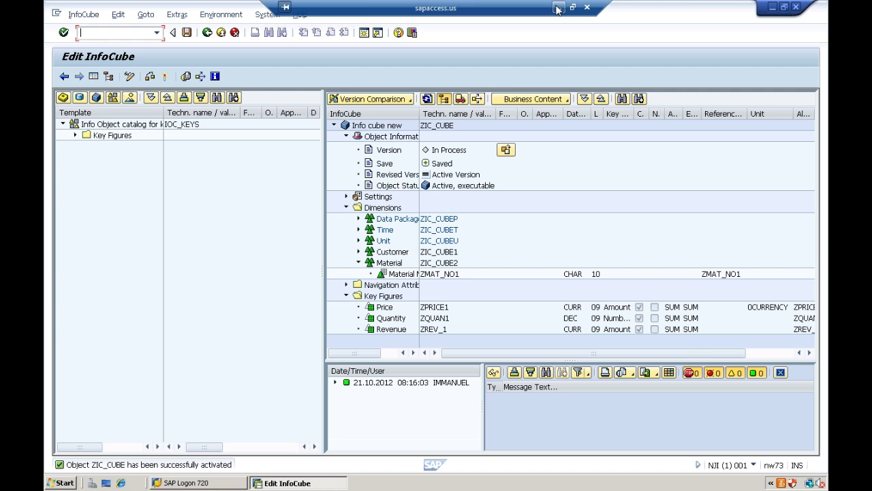
click(557, 7)
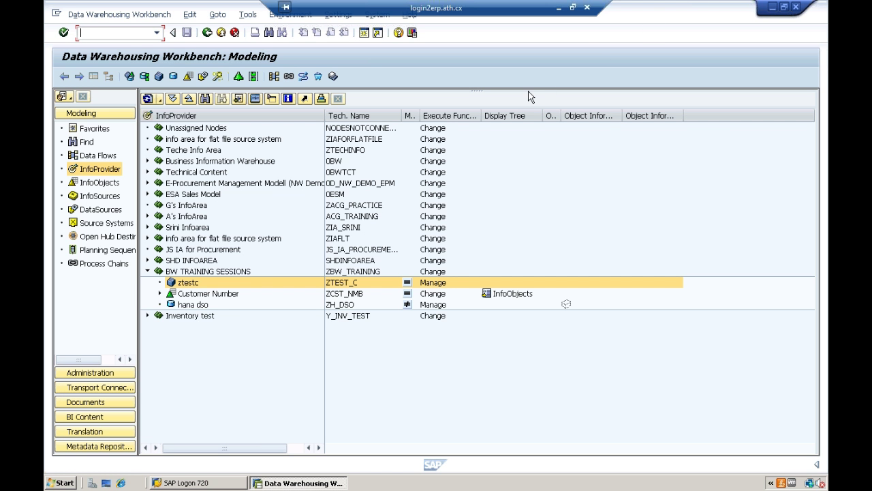
- Show InfoObjects and create a new InfoObject in CATALOG FOR KEY FIGS (ZIOC_KEYS)
click(99, 185)
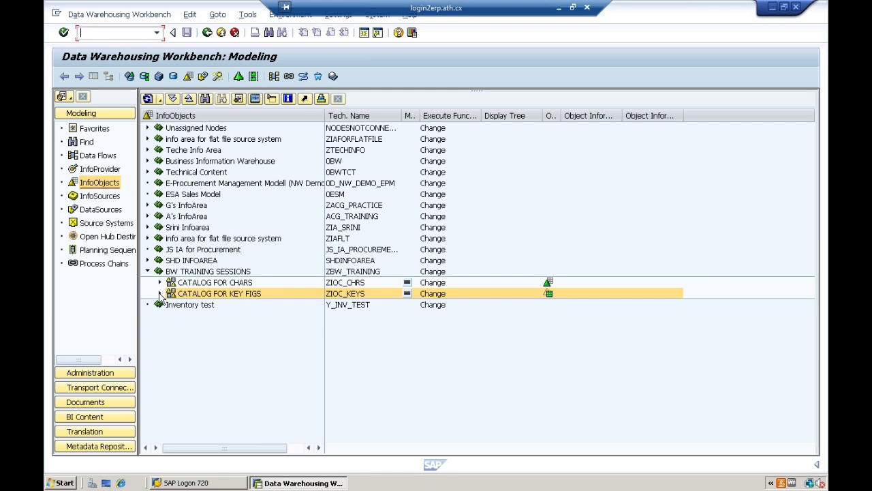
right_click(209, 297)
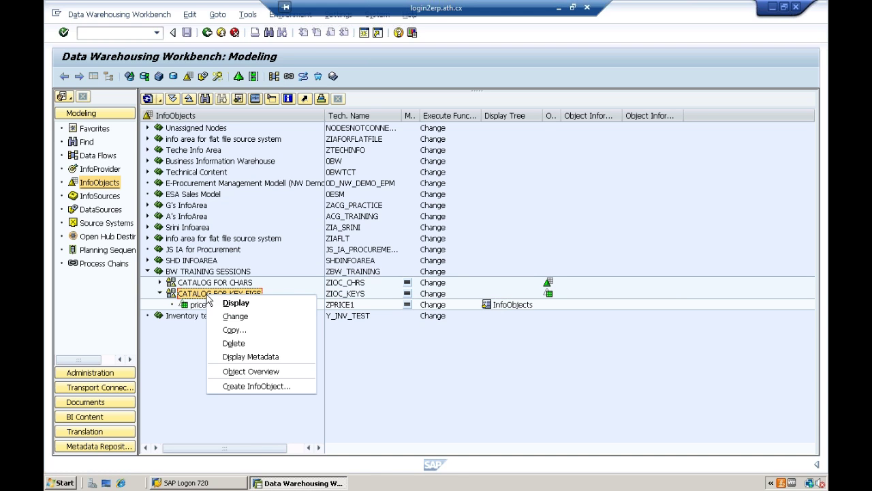
click(256, 385)
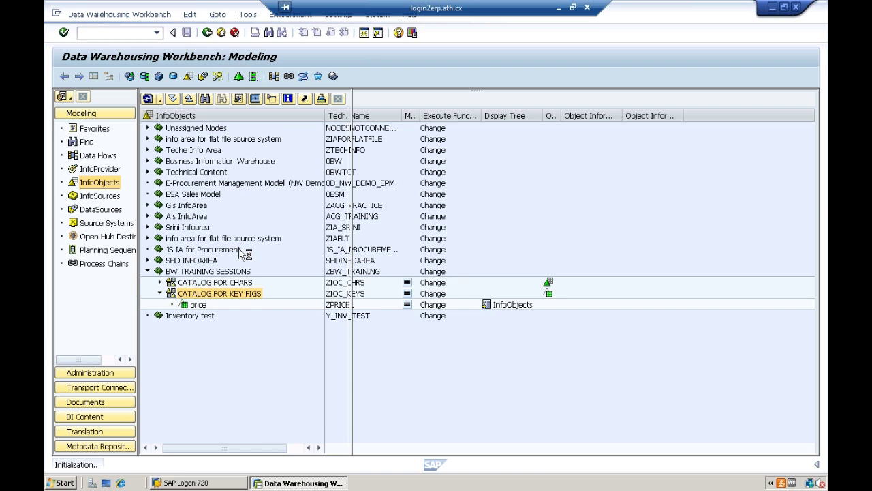
- Name the key figure ZQUANT1 with description 'quantity', since ZQUANT already exists
text(zquant)
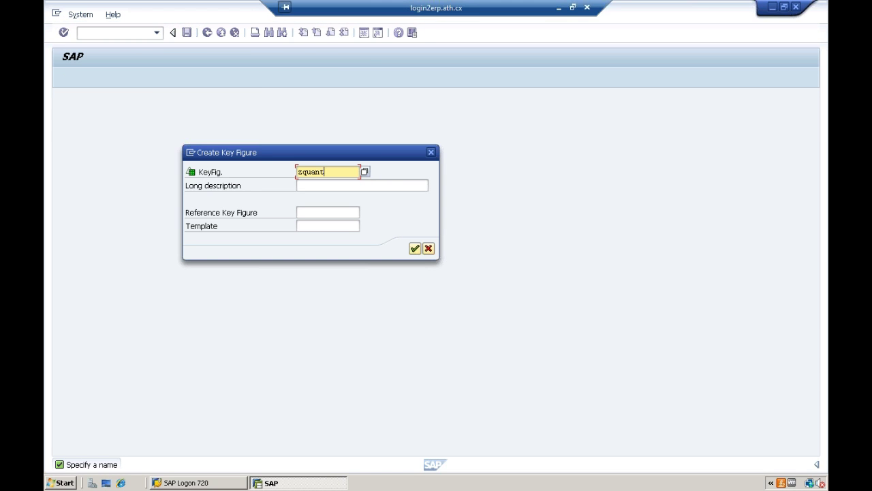
key(Tab)
text(z)
key(BackSpace)
text(q)
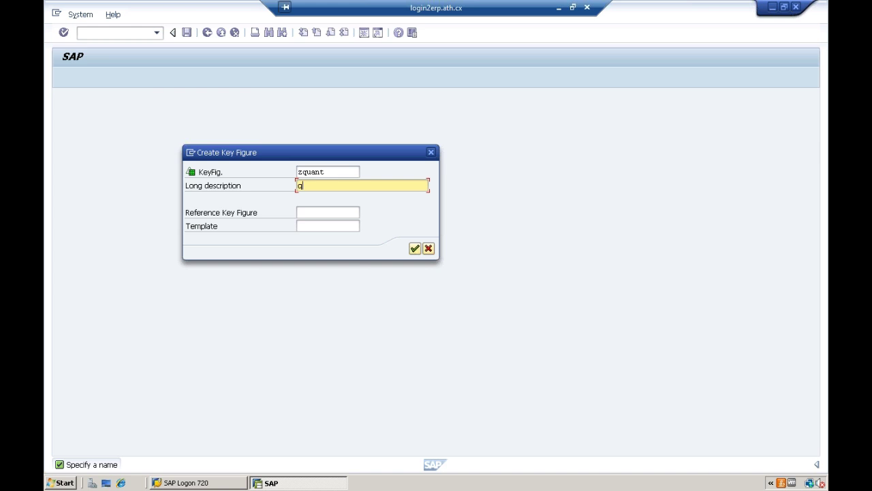
text(uantity)
click(415, 248)
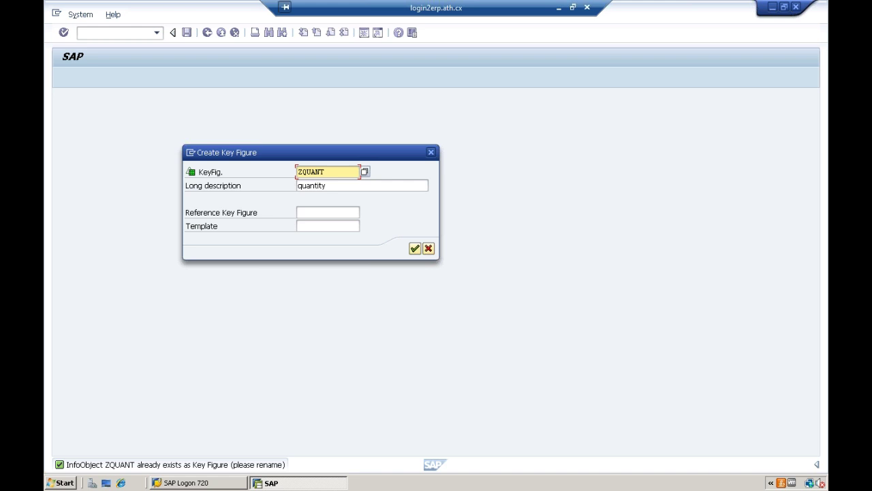
text(1)
click(415, 248)
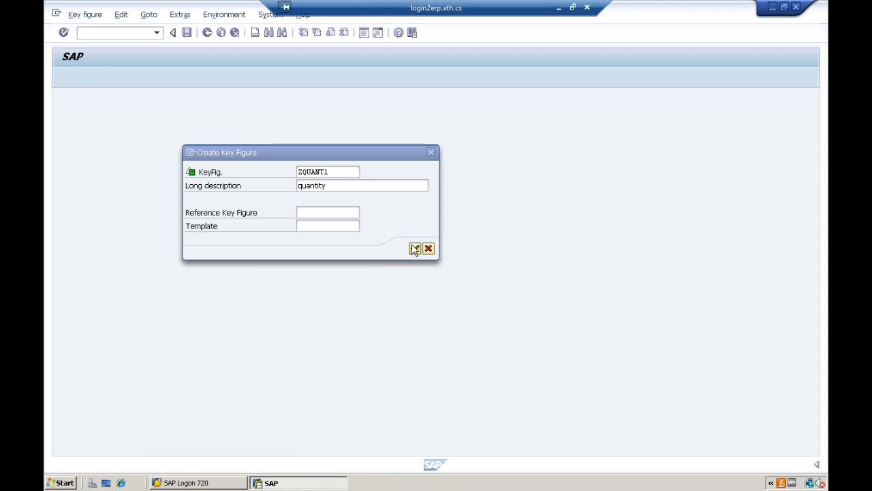
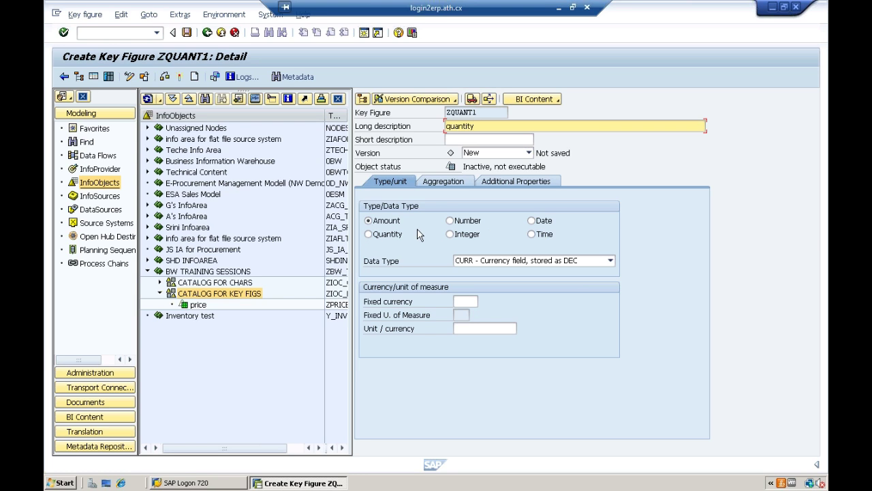
- Make ZQUANT1 a Quantity key figure with fixed unit of measure EA
click(369, 236)
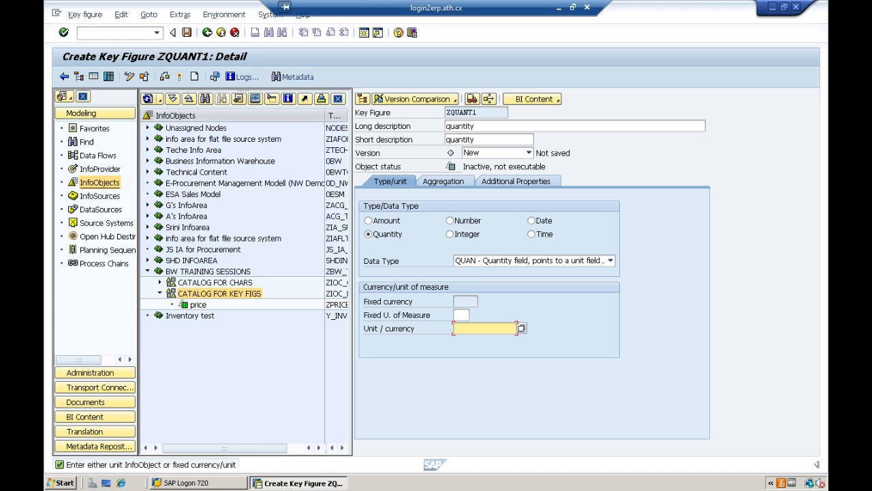
click(461, 315)
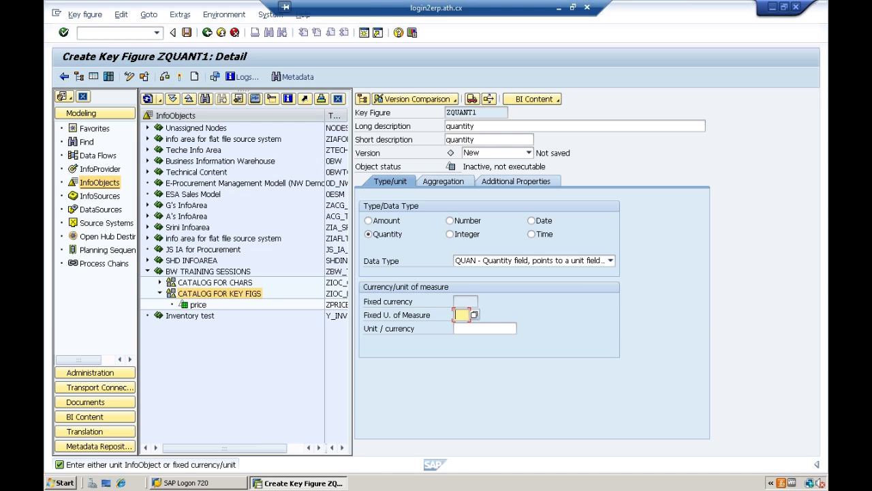
text(EA)
- Activate ZQUANT1 so quantity is listed beside price in the key figures catalog
click(180, 77)
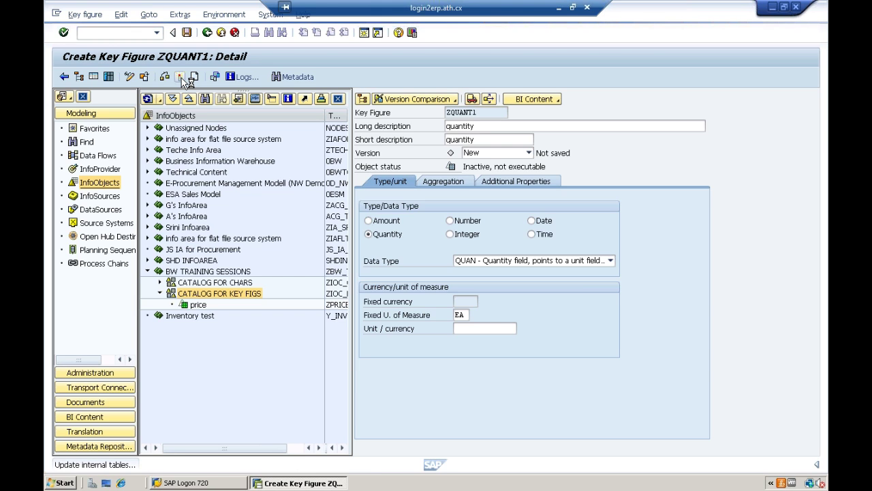
right_click(201, 298)
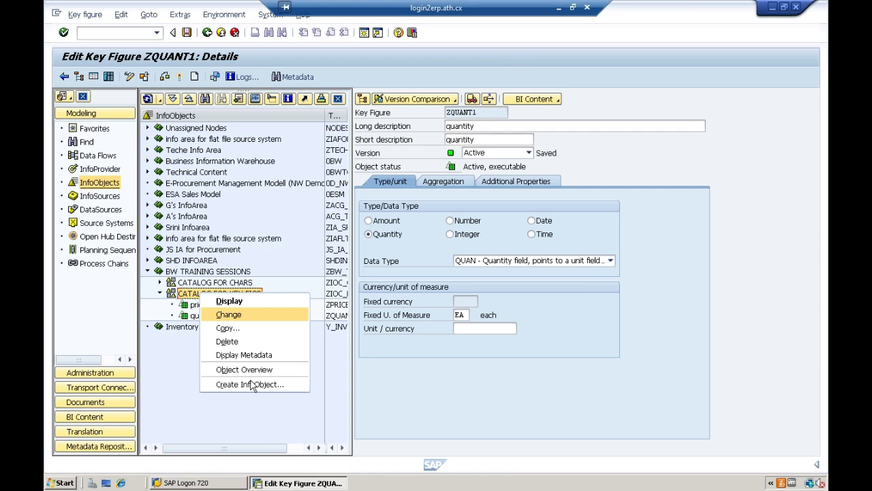
- Create a new key figure InfoObject ZREV1 with description revenue in the catalog
click(251, 385)
text(zrev1)
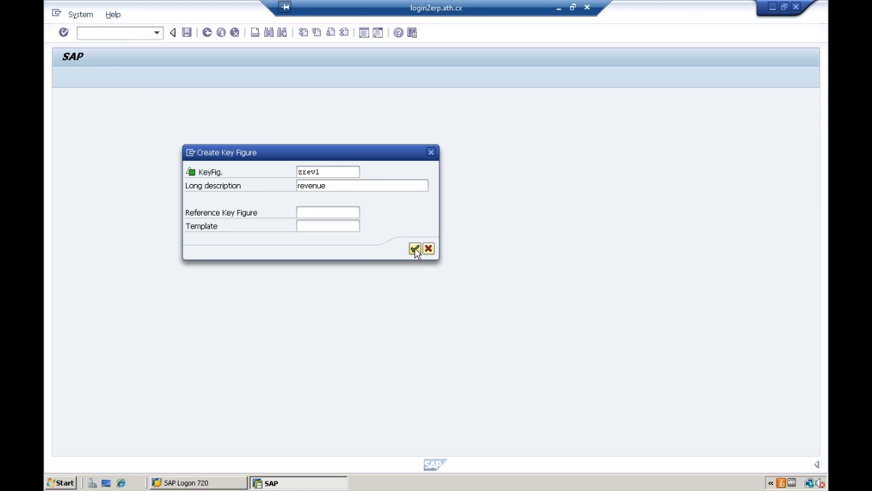
click(415, 249)
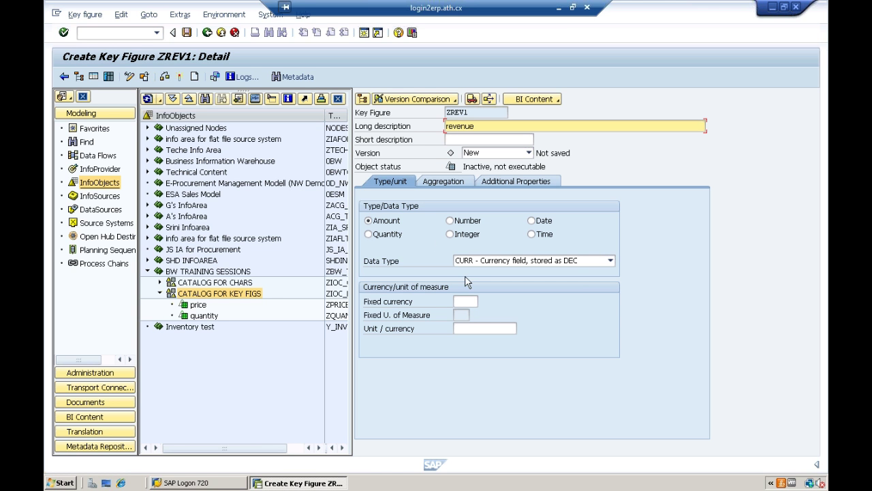
- Enter 0CUURENCY as ZREV1's unit / currency
click(484, 328)
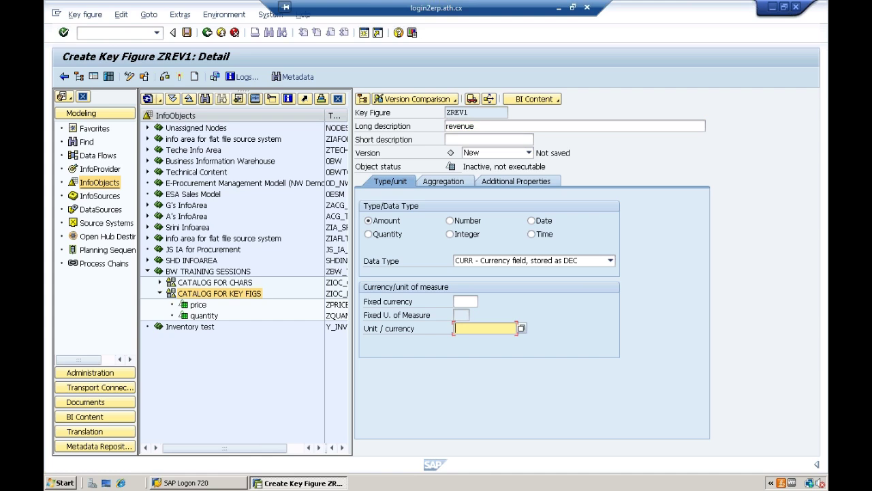
text(0cuurency)
key(Return)
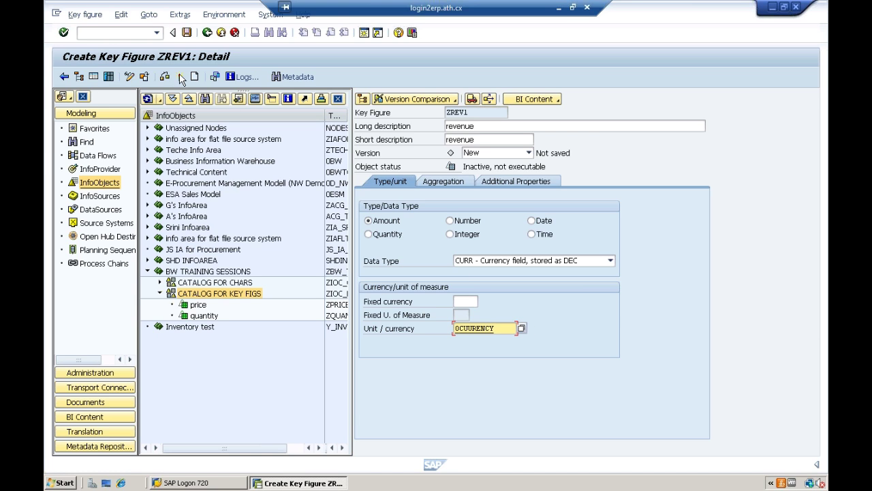
- Try activating ZREV1, dismiss the error log, and enter transaction /orsd1
click(180, 77)
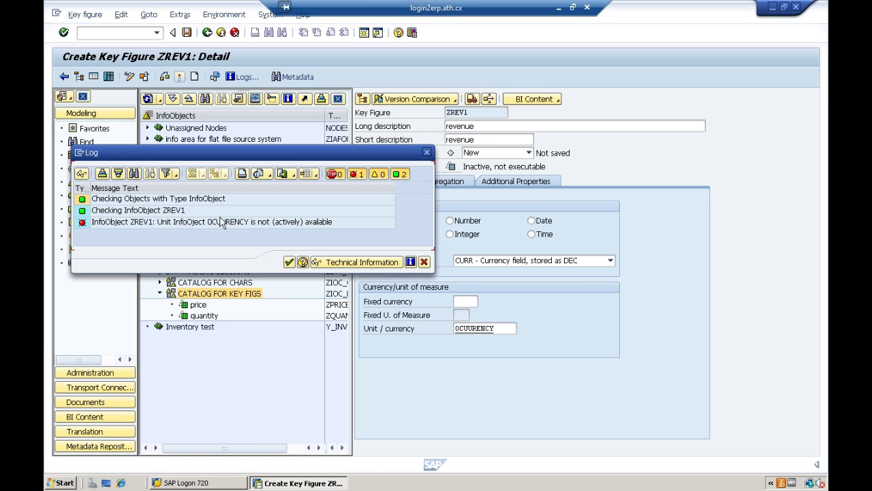
click(424, 262)
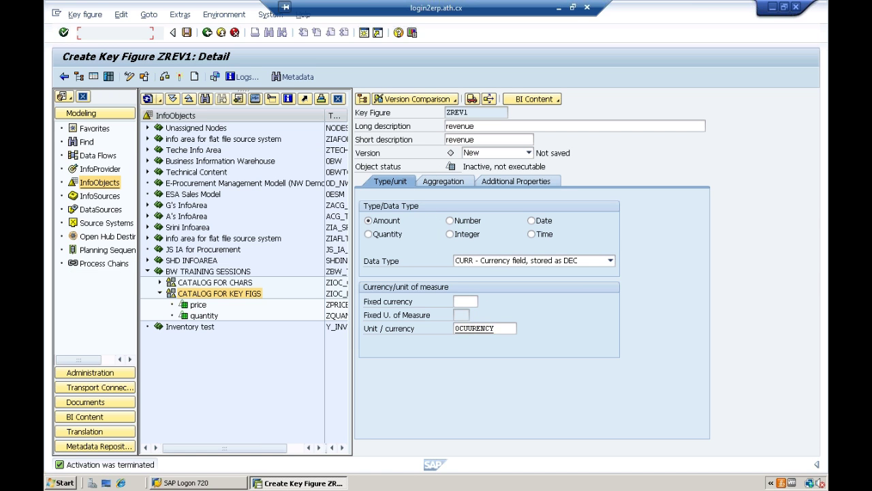
text(/orsd1)
- Open 0CURRENCY in change mode, activate it, and return to the Edit InfoObjects screen
key(Return)
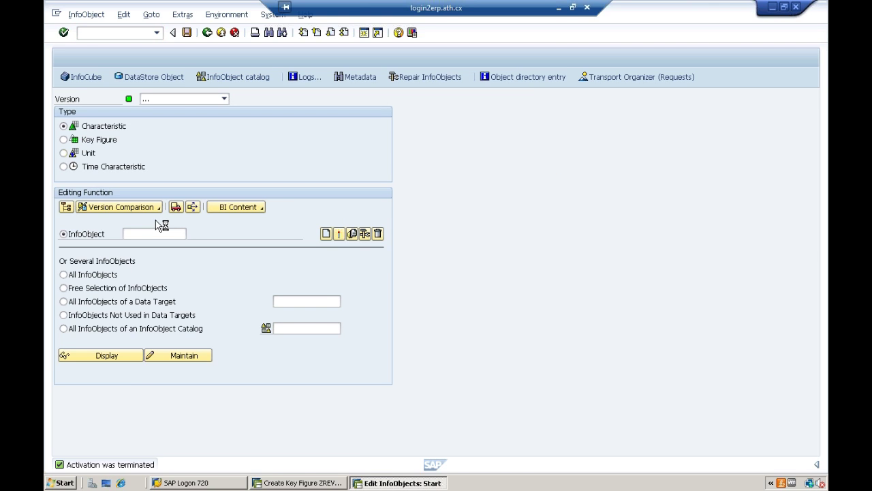
text(0curren)
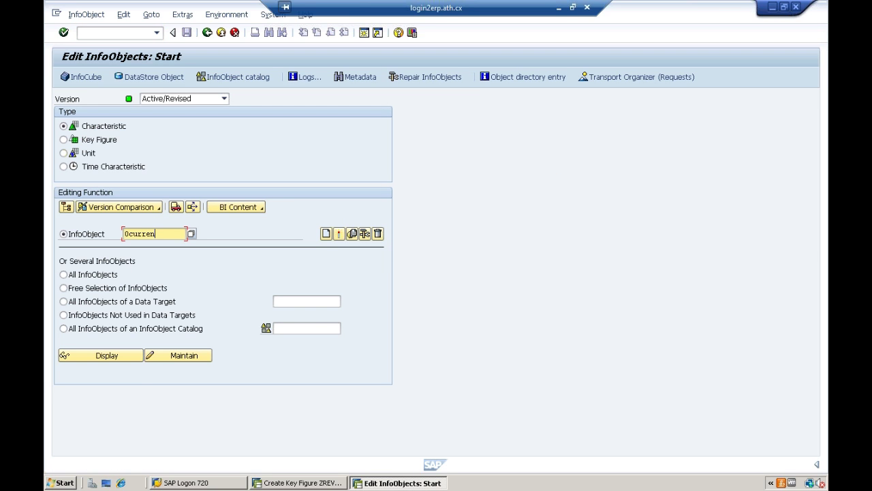
text(cy)
key(Return)
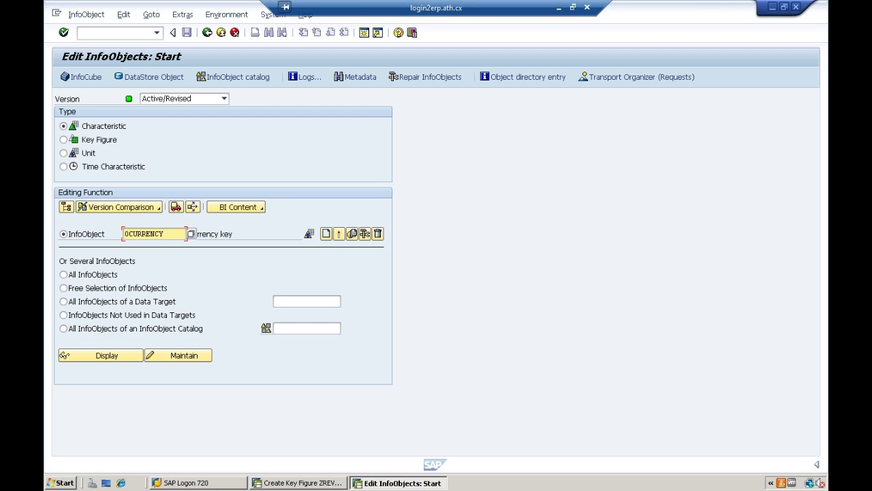
click(101, 360)
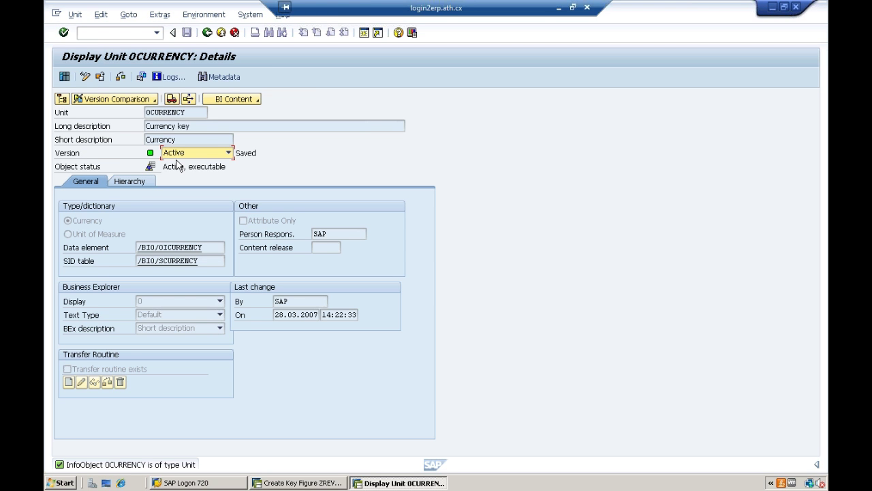
click(84, 76)
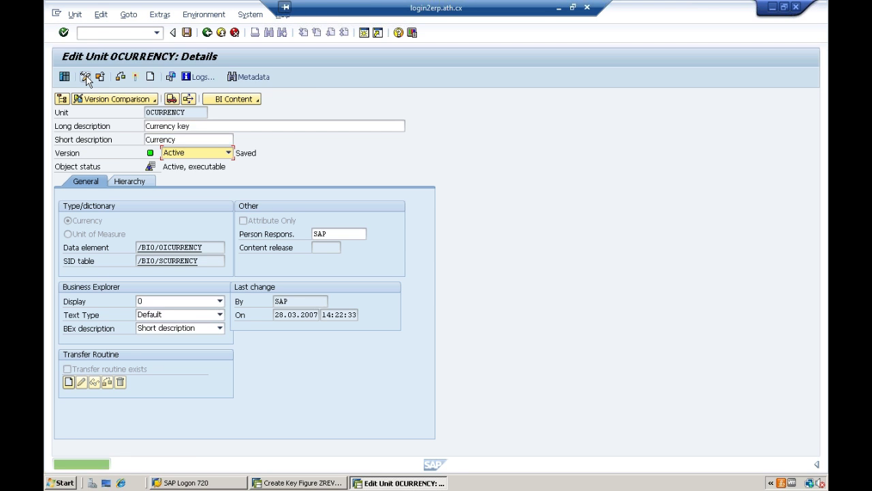
click(136, 77)
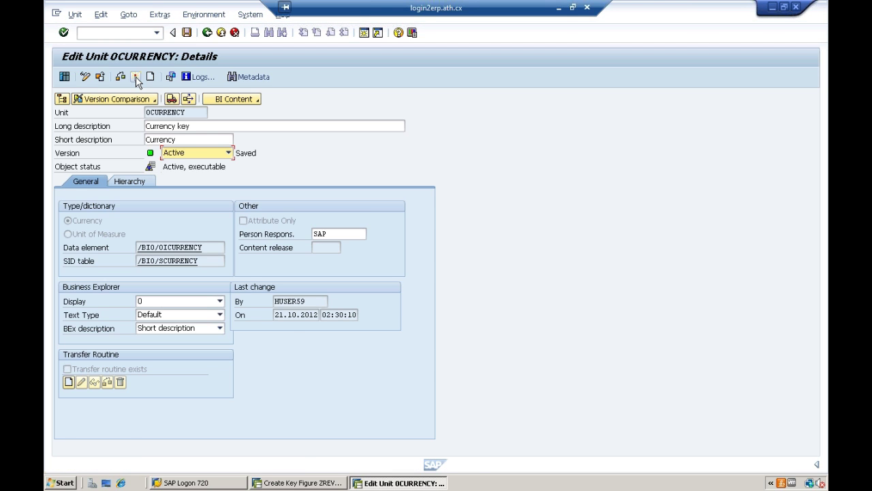
click(207, 33)
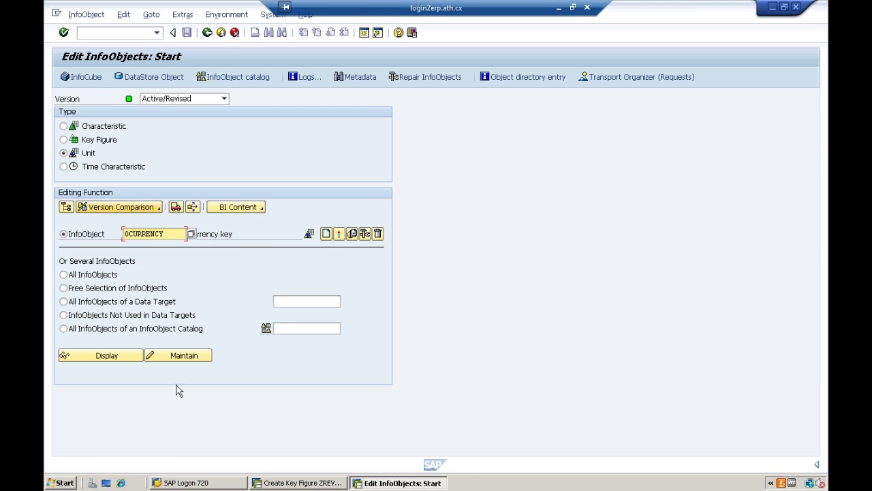
- Return to ZREV1, retry activation, and close the log reporting 0CUURENCY unavailable
click(283, 483)
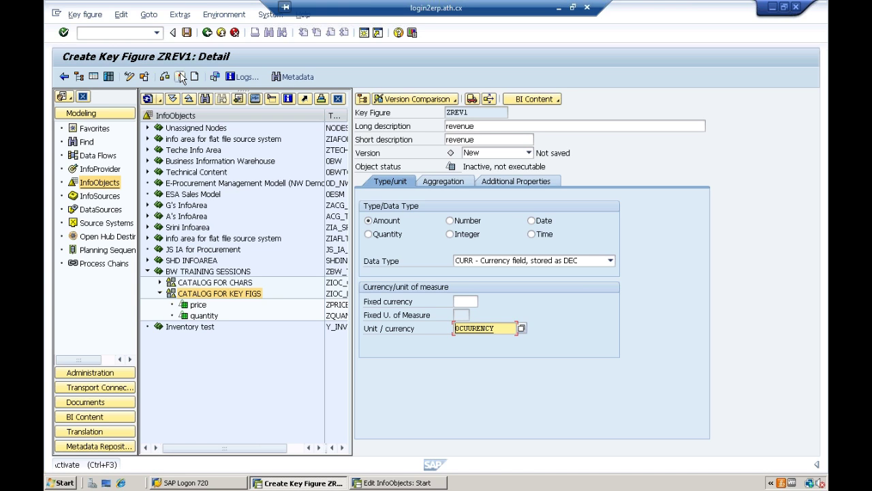
click(180, 77)
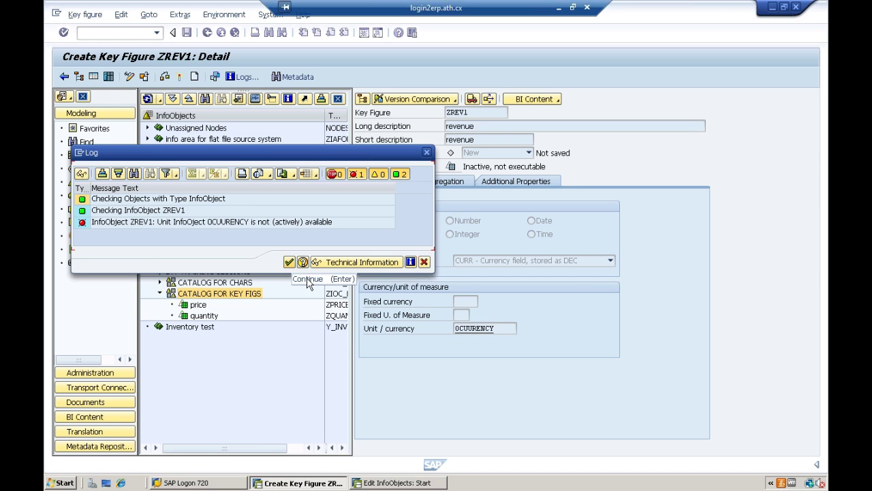
click(424, 262)
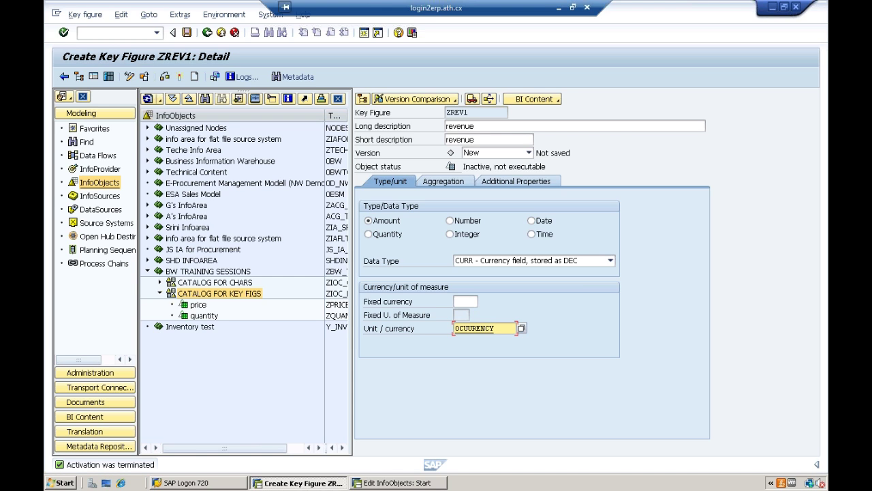
- Correct ZREV1's unit from 0CUURENCY to 0CURRENCY and activate the key figure
key(Return)
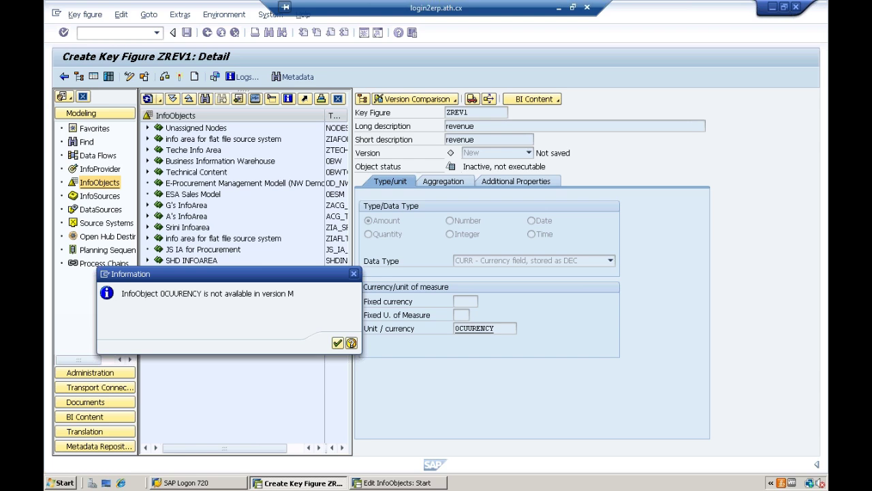
click(337, 343)
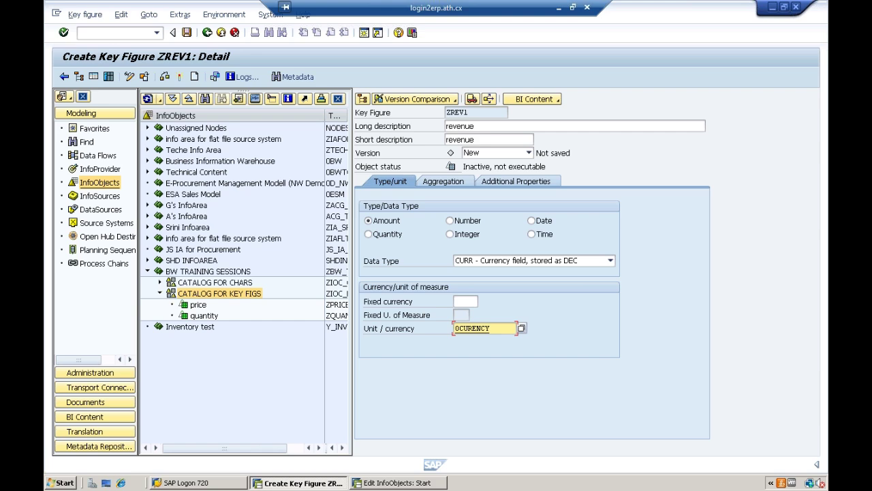
text(r)
key(Return)
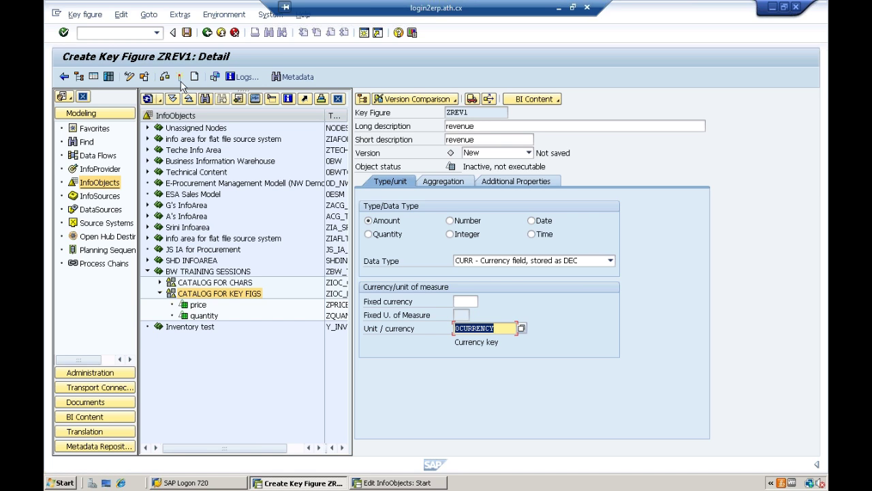
click(180, 77)
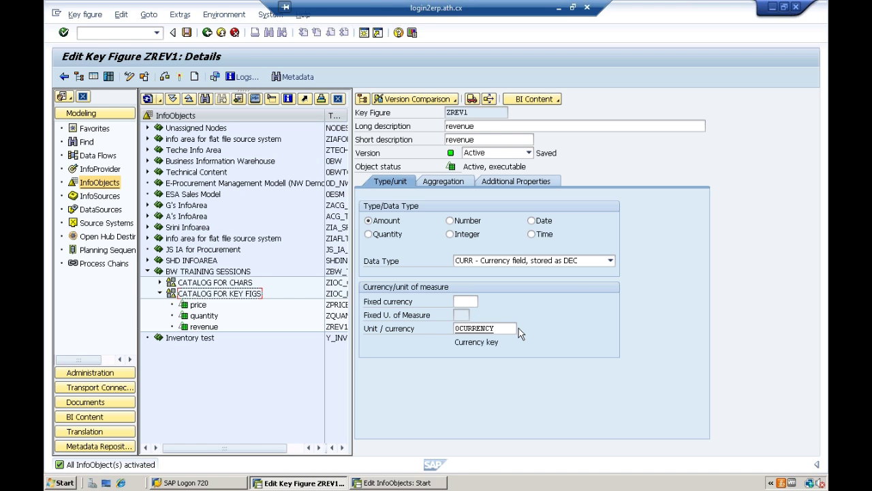
click(64, 482)
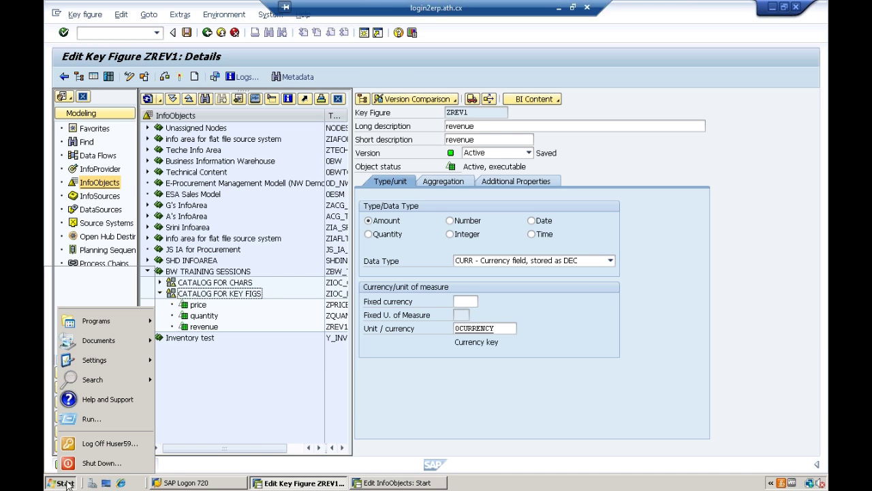
- Launch Excel and enter rev in A1 with values 100 and 200 in A2:A3
click(91, 419)
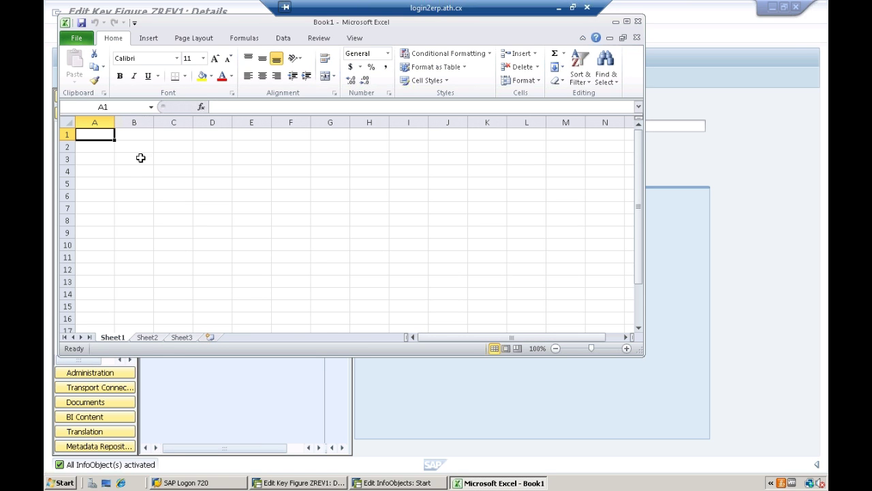
text(rev)
key(Return)
text(100)
key(Return)
text(200)
drag(102, 147, 116, 238)
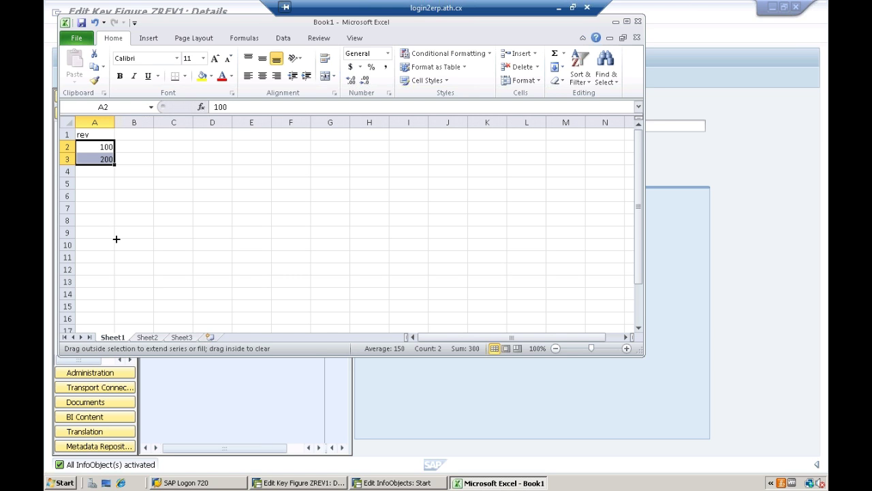
- Fill INR down to B8, then enter USD in B9 and fill it through B12
drag(116, 239, 107, 295)
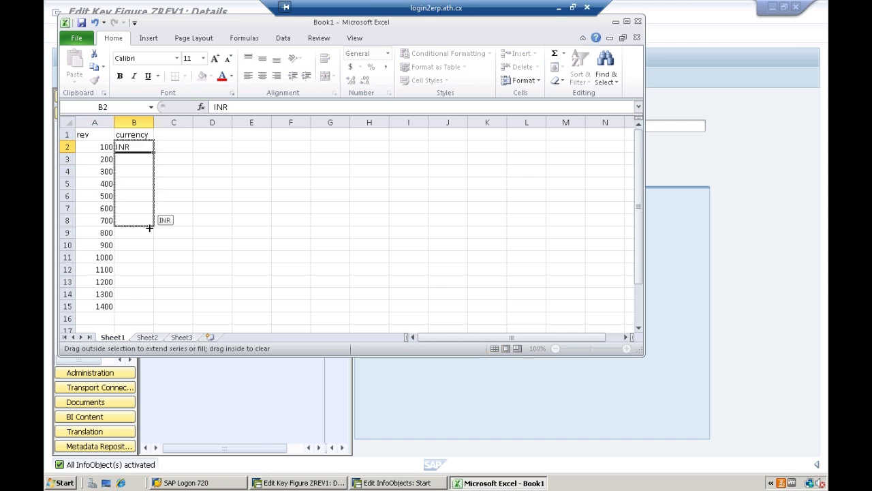
drag(148, 217, 150, 230)
click(139, 233)
text(USD)
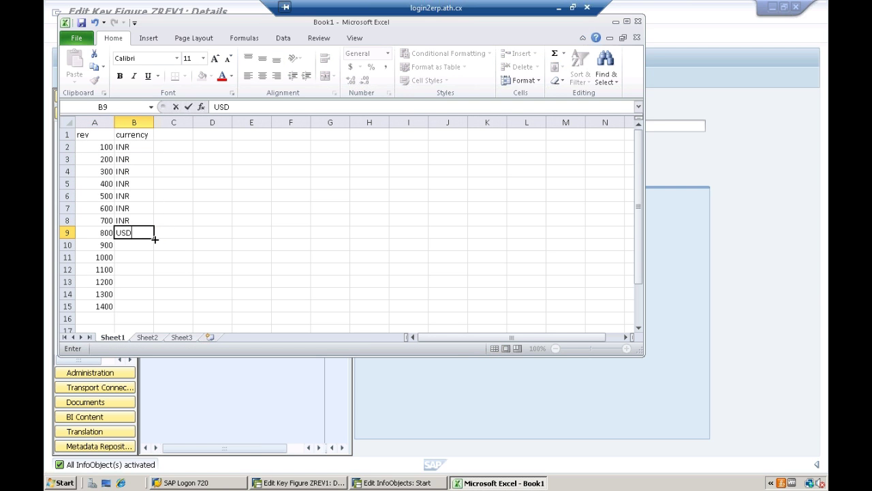
drag(155, 239, 152, 280)
- Enter GBP in B13, fill it through B15, and review the currency column
click(133, 283)
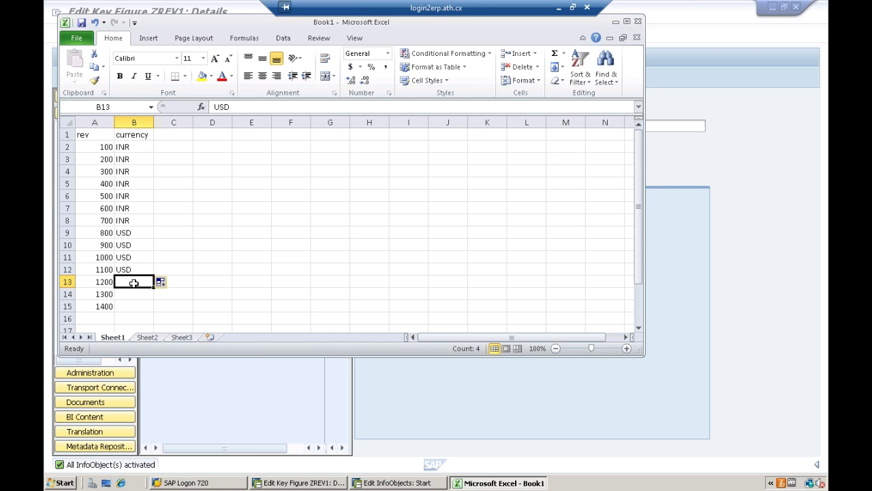
text(GBP)
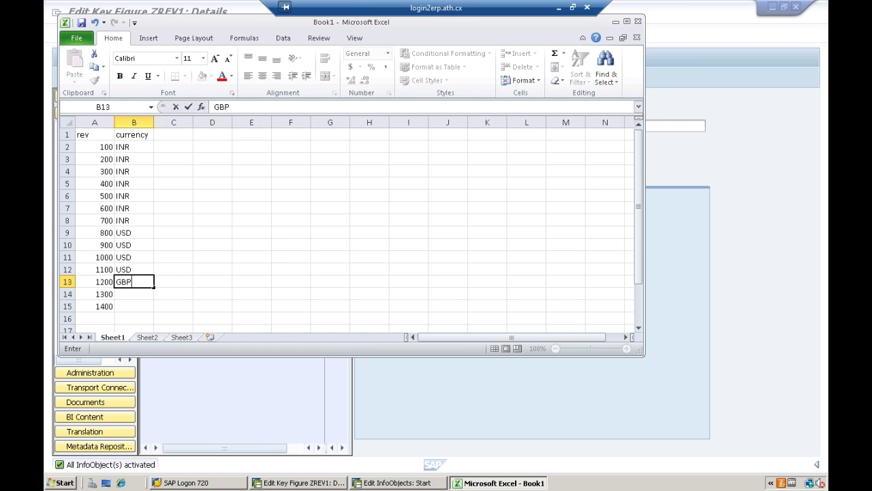
drag(154, 287, 155, 310)
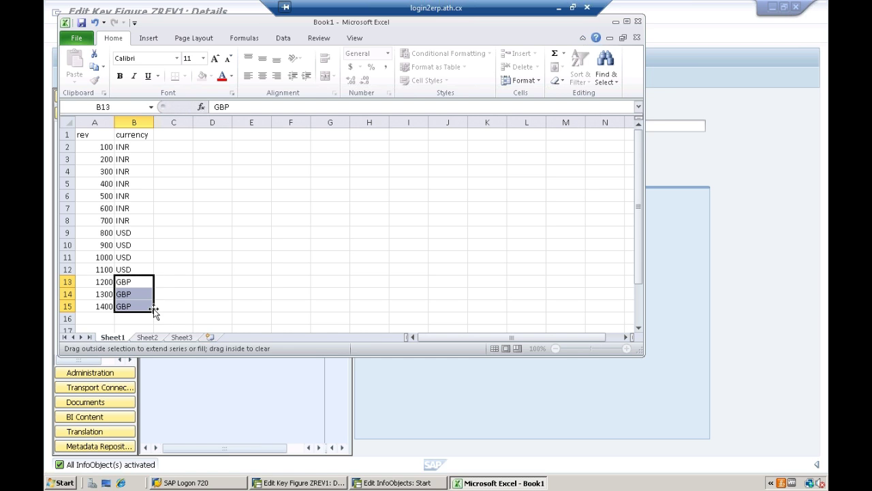
click(137, 183)
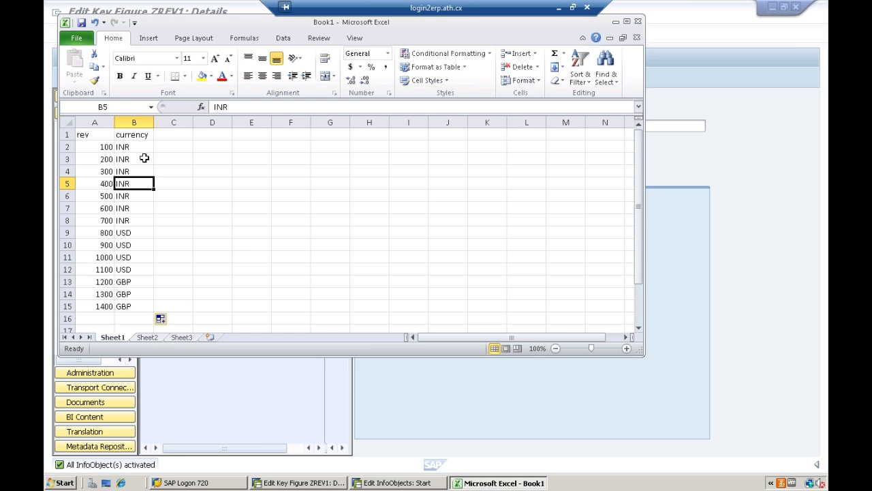
click(92, 137)
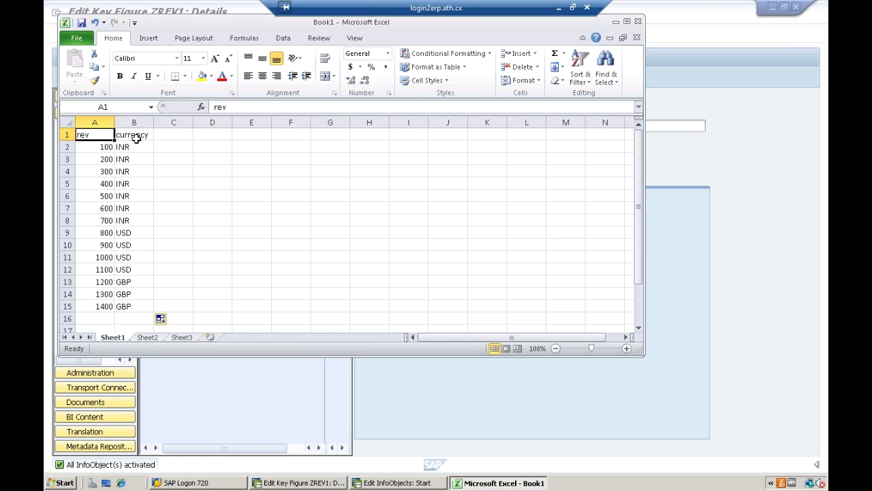
click(558, 8)
- Inspect ZIC_CUBE's Unit, Customer and Material dimensions, then go back to the Workbench
key(alt+Tab)
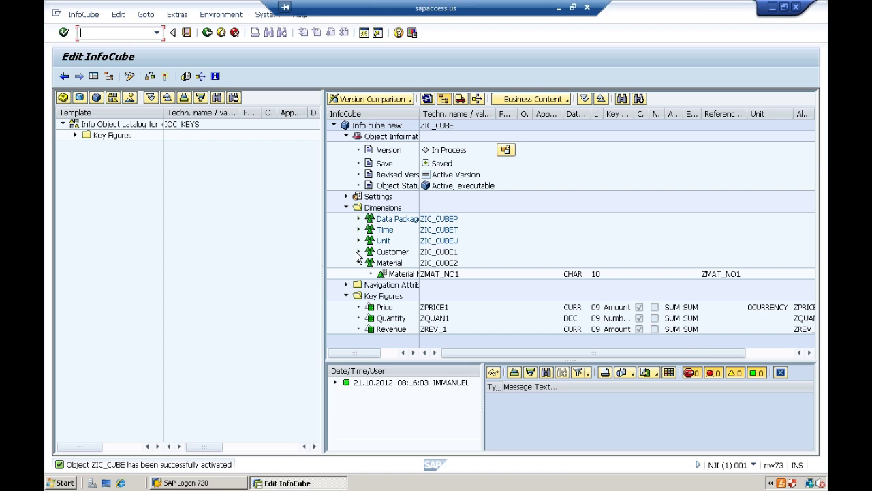
click(358, 254)
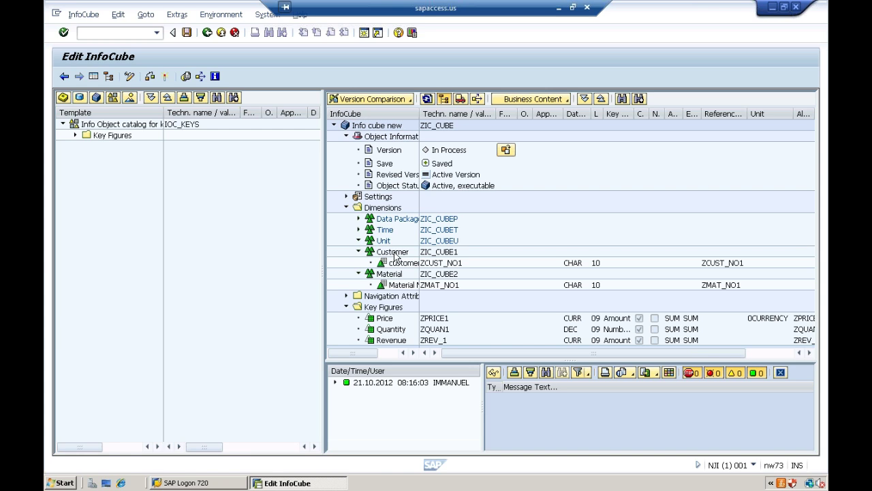
click(359, 241)
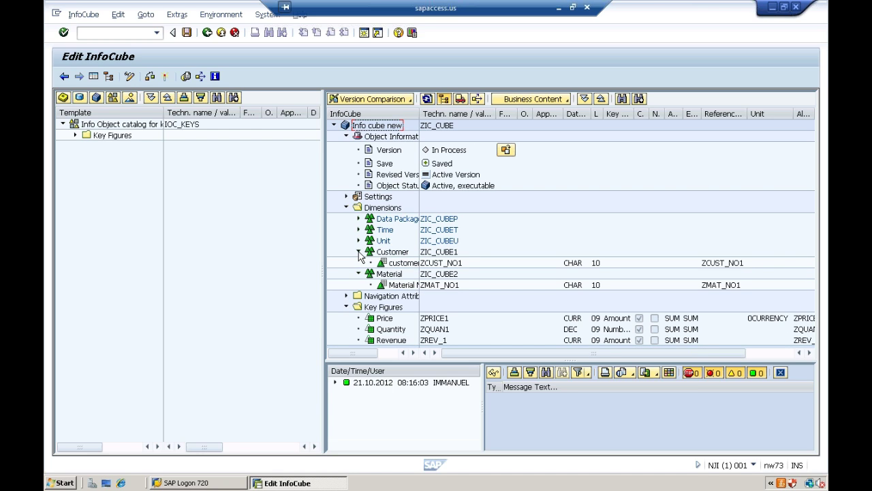
click(359, 252)
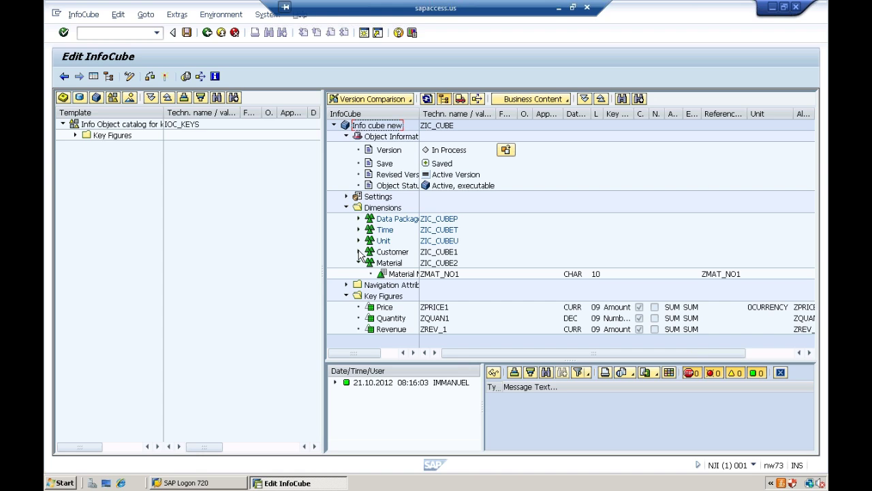
click(359, 262)
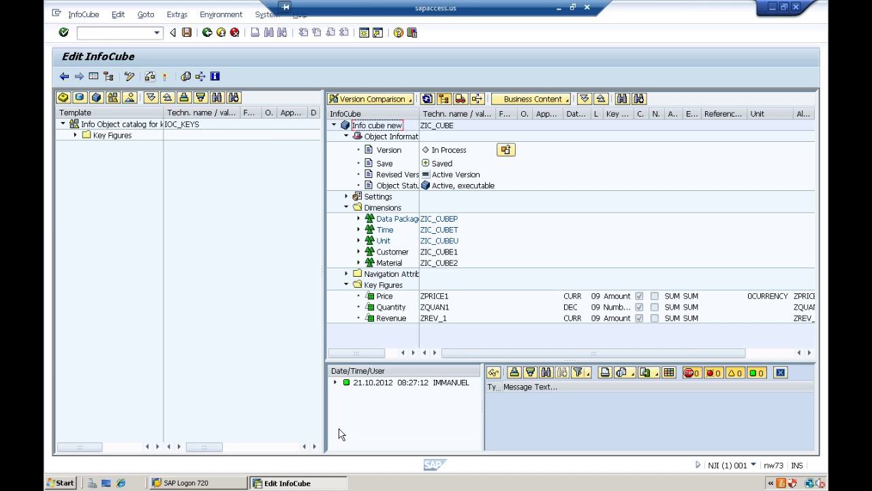
click(206, 33)
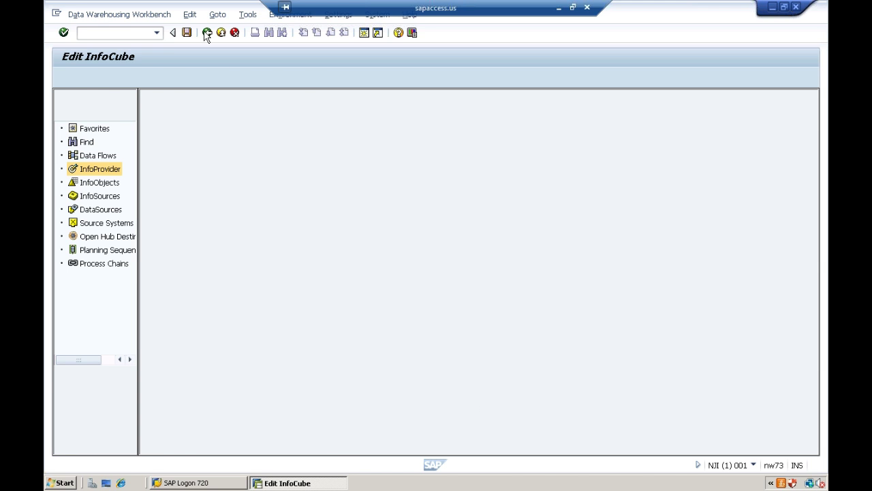
- Select the 'Info cube new' InfoCube, then minimise the Data Warehousing Workbench window
click(222, 305)
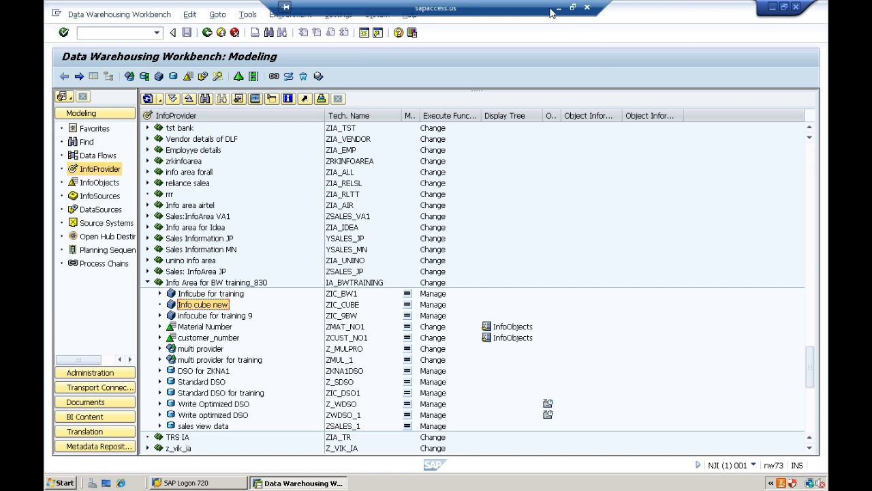
click(775, 11)
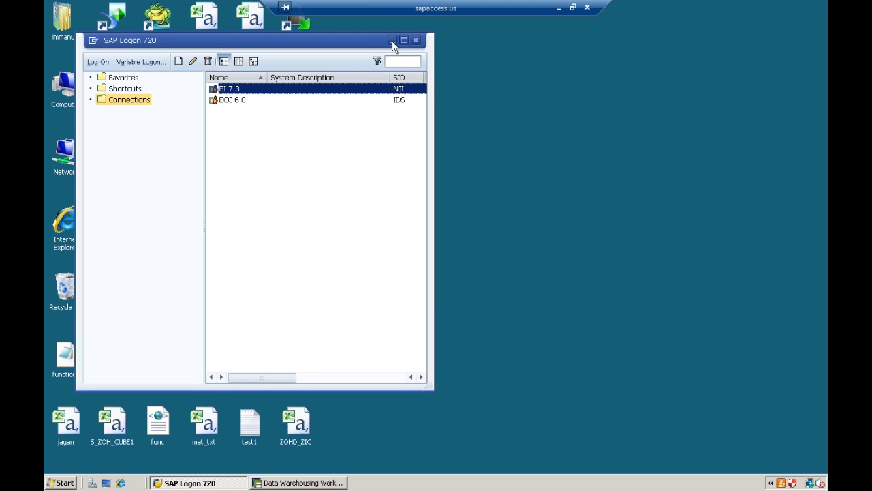
- Review the ic_TRANS sheet's headers and values such as quantity 100, price 50000 and amount 400000
click(392, 40)
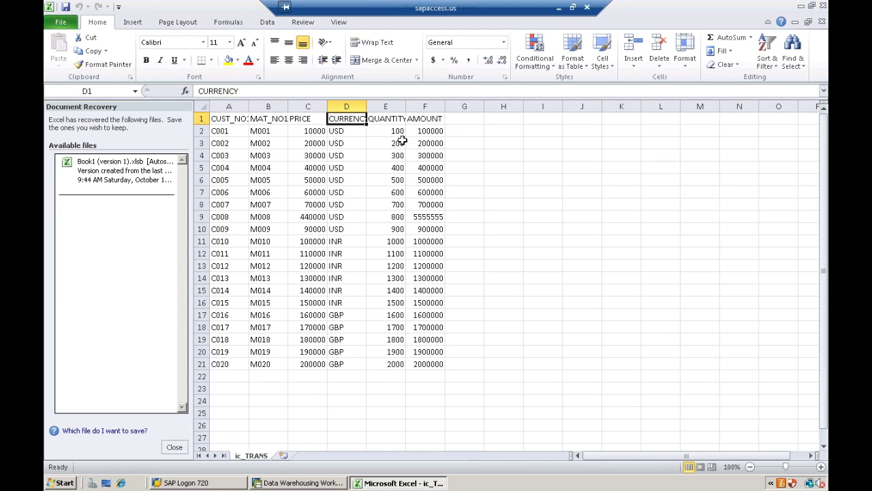
click(382, 121)
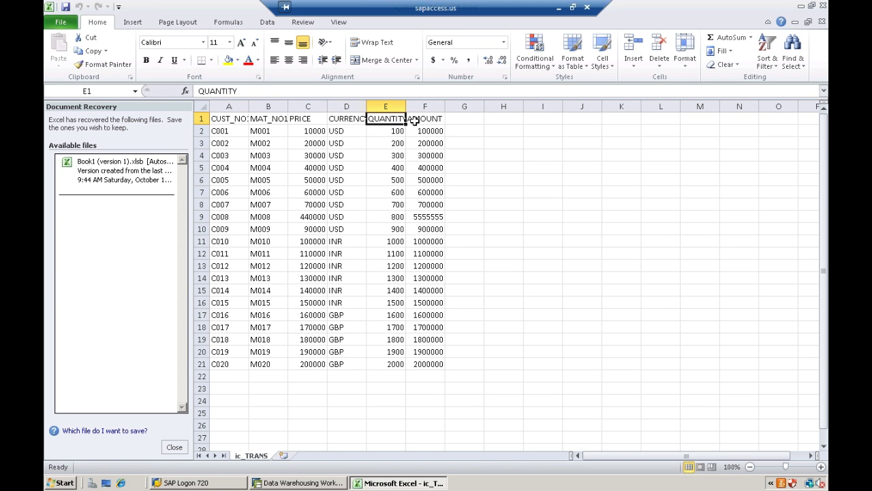
click(421, 120)
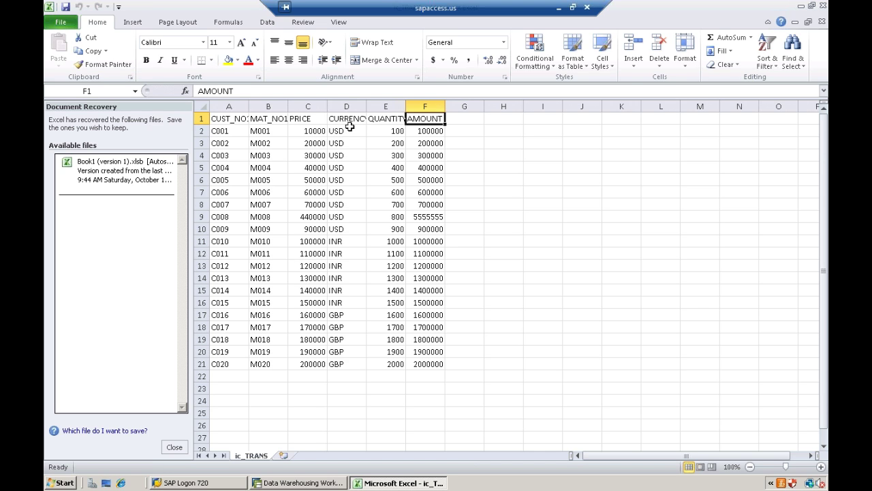
drag(228, 120, 421, 126)
click(394, 130)
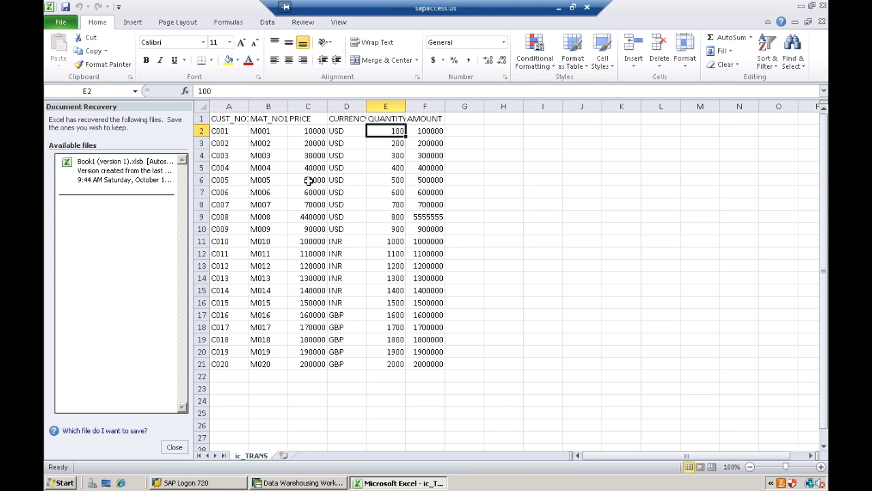
click(308, 180)
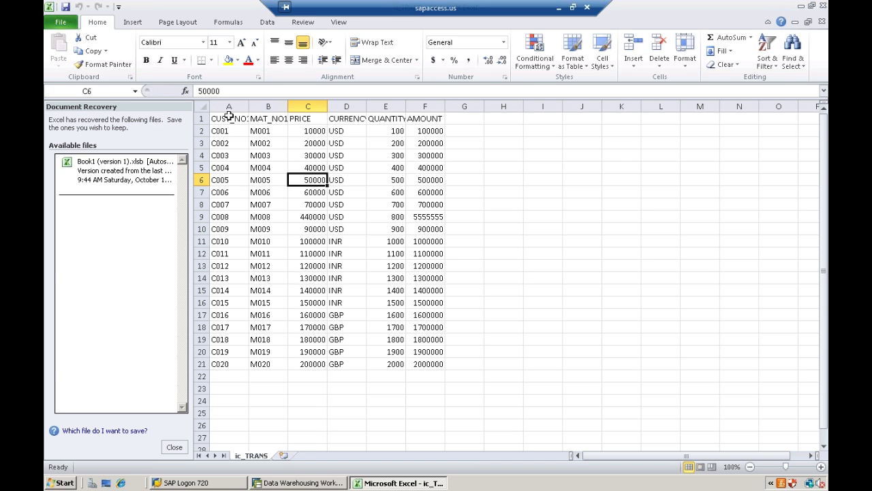
drag(229, 117, 425, 119)
click(410, 166)
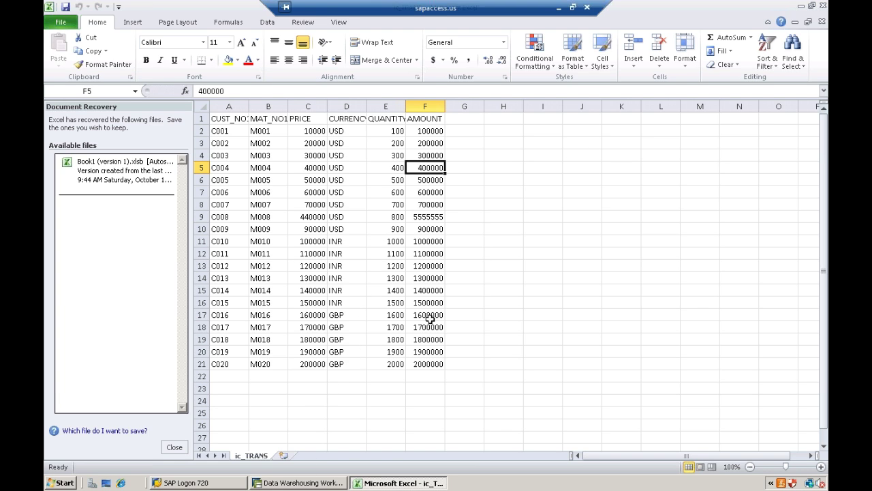
click(308, 483)
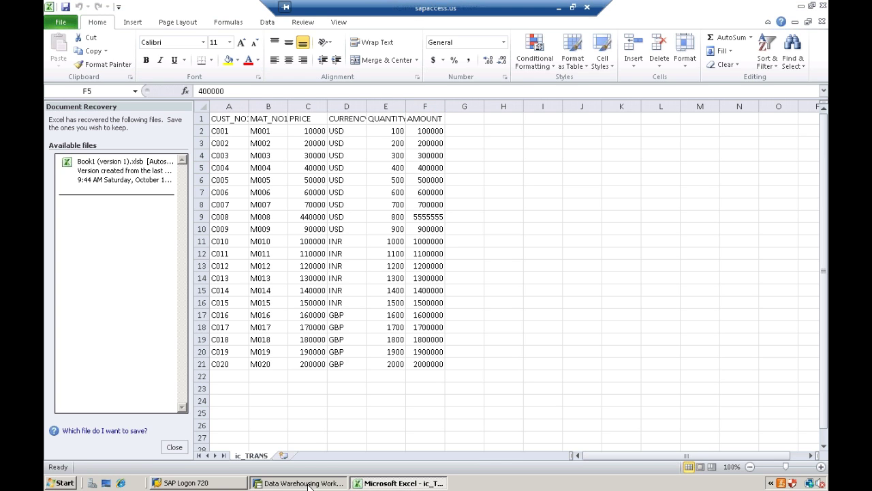
- List the DataSources of the FLATFILE source system in the Workbench tree
click(308, 483)
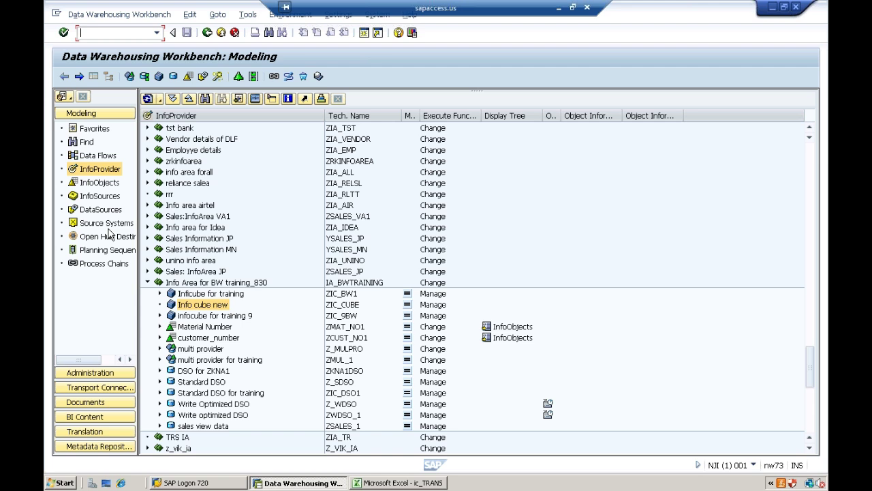
click(100, 210)
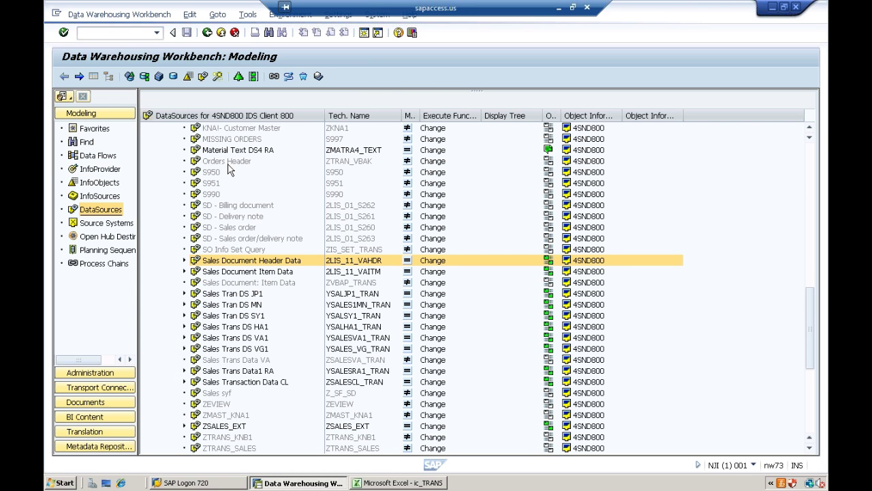
click(150, 100)
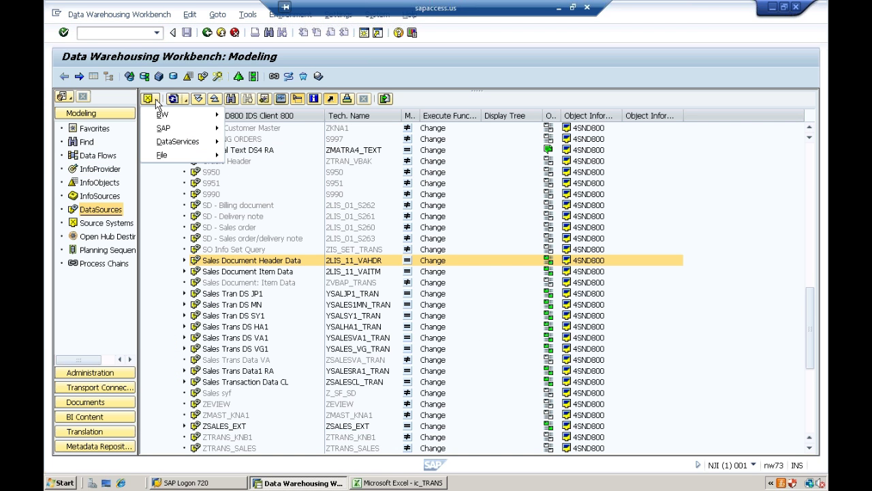
mouse_move(163, 155)
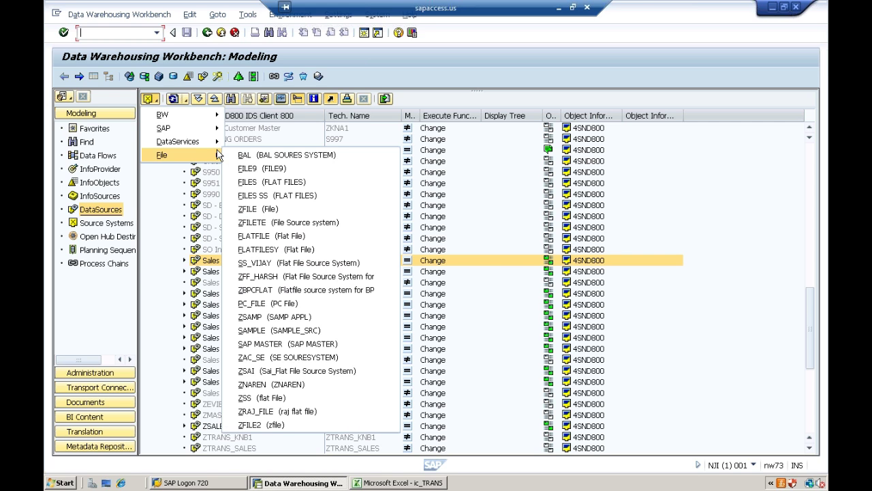
click(267, 236)
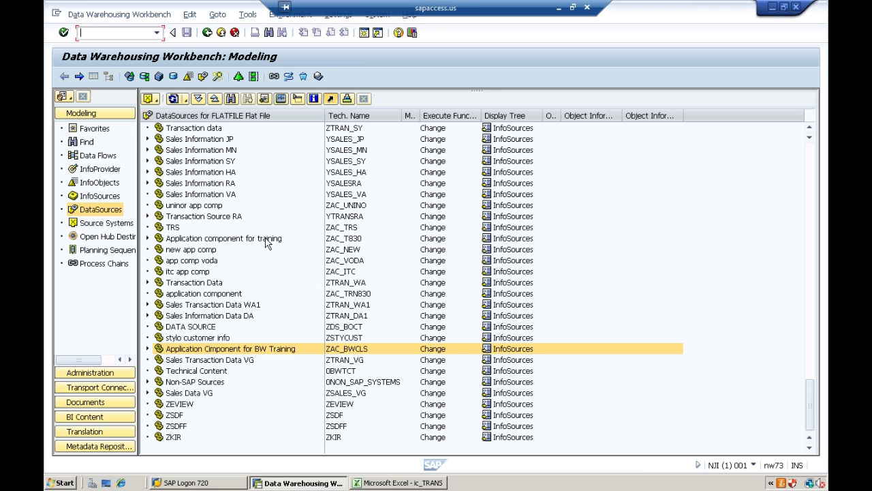
- Start a new DataSource under the BW Training application component
double_click(185, 349)
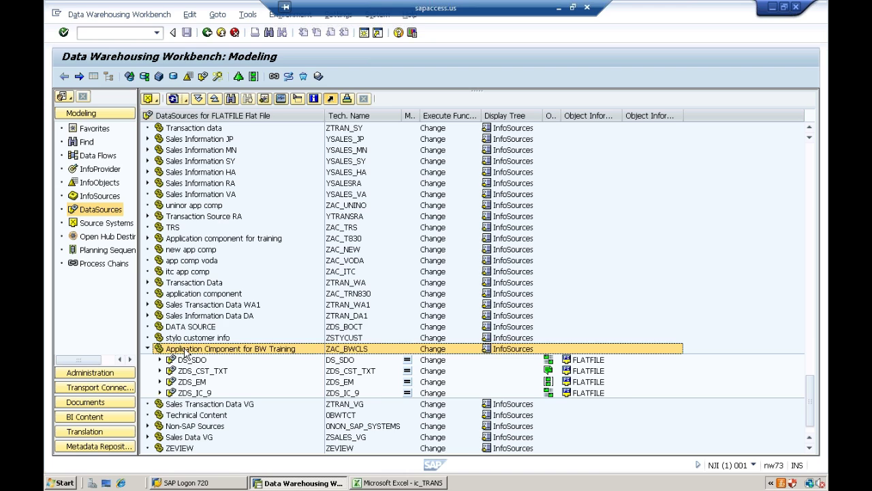
right_click(186, 350)
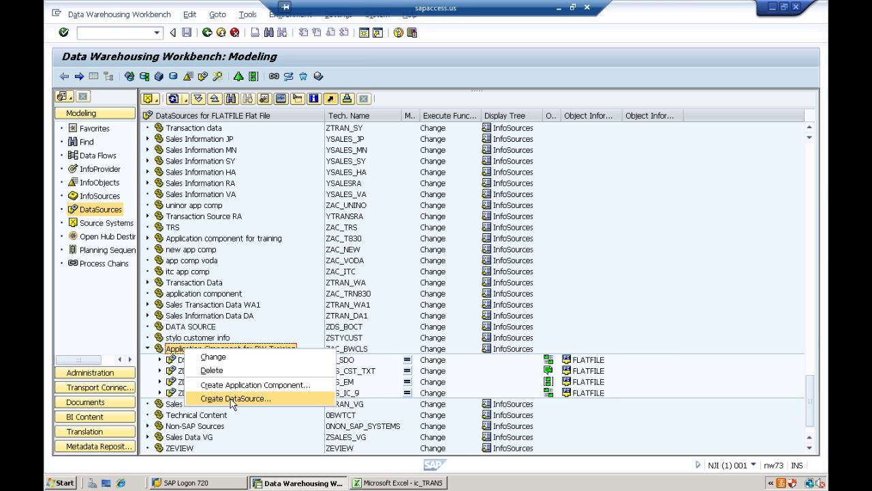
click(232, 399)
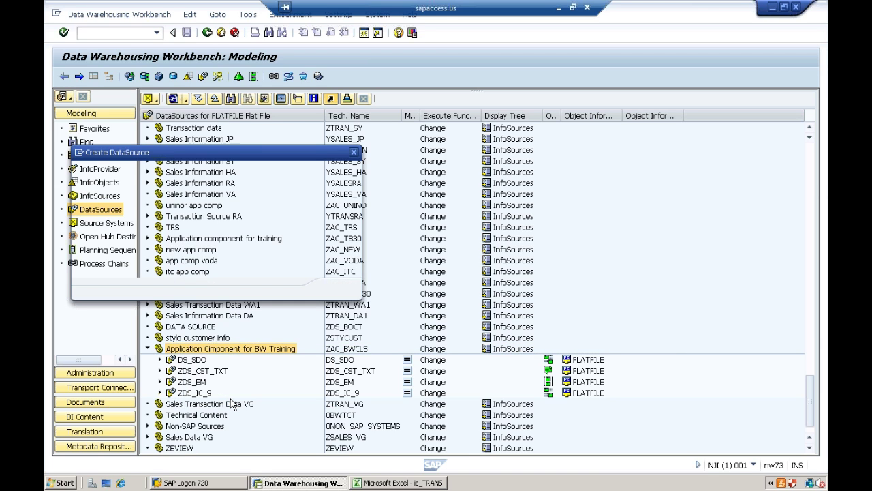
- Name the new DataSource zds_cube1 with data type Transaction Data and confirm
text(zds)
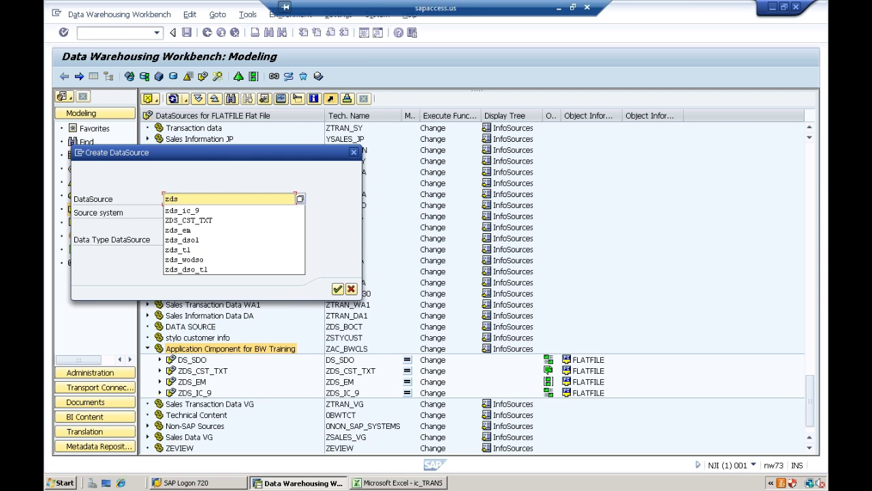
text(_c)
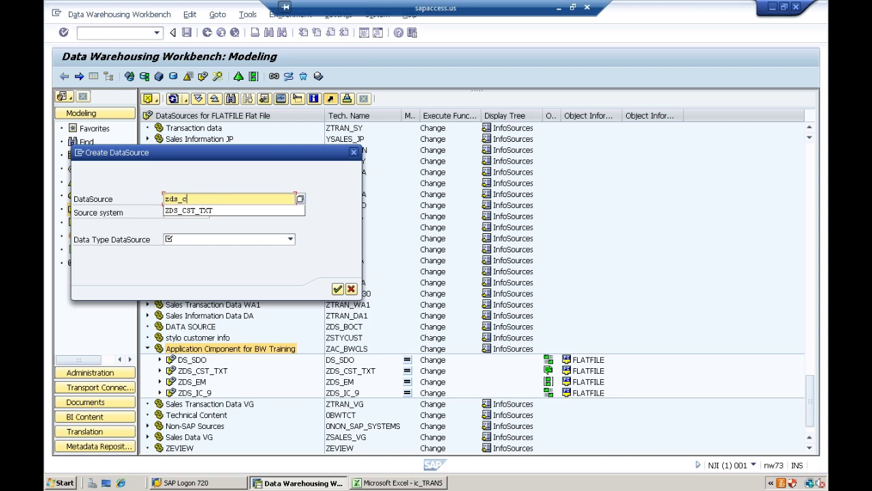
text(ube1)
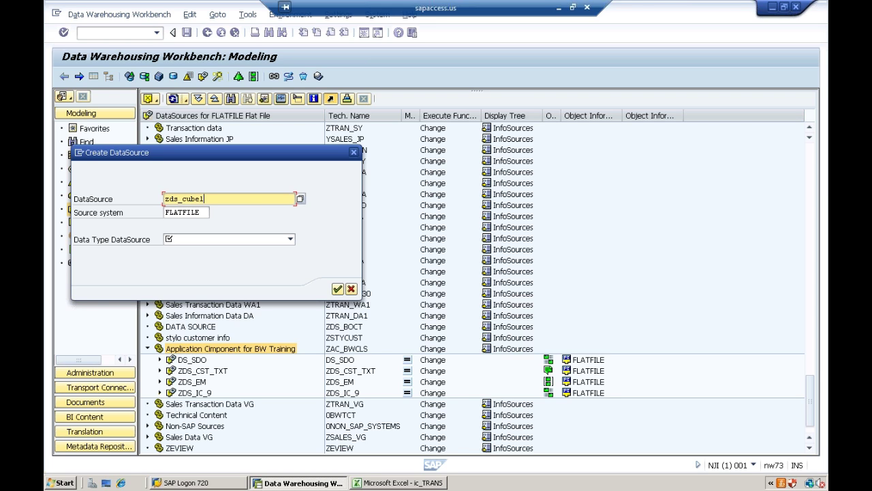
click(201, 245)
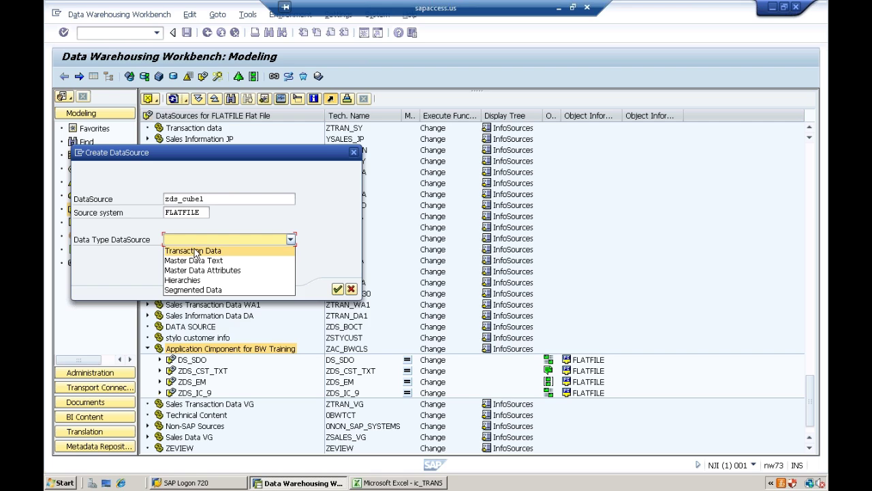
click(195, 252)
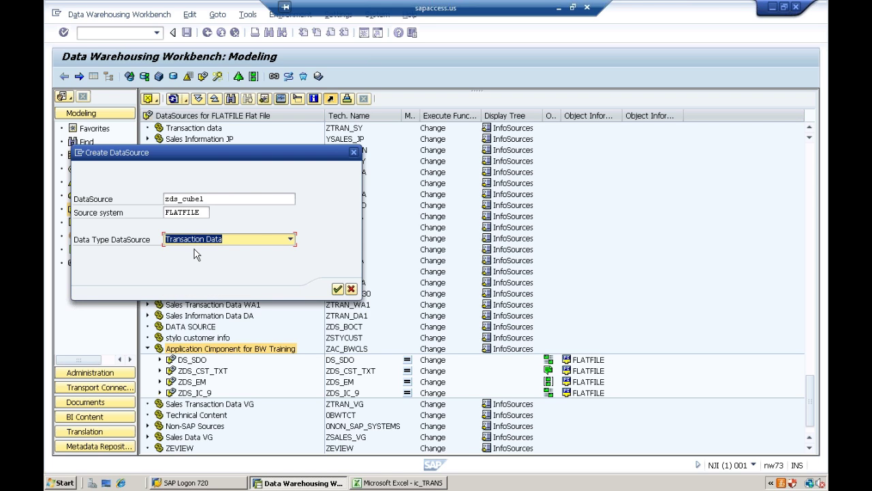
click(337, 289)
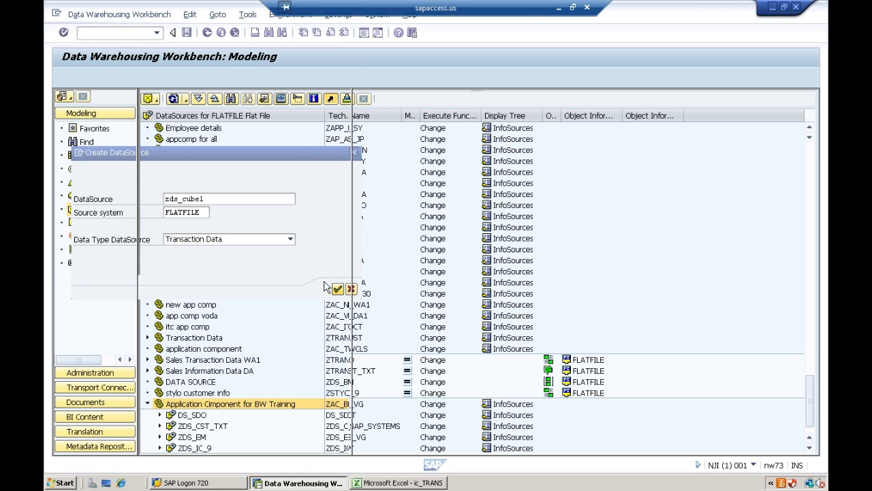
- Fill the short, medium and long descriptions with DS_CUBE1, then view the extraction settings
text(DS_CUBE1)
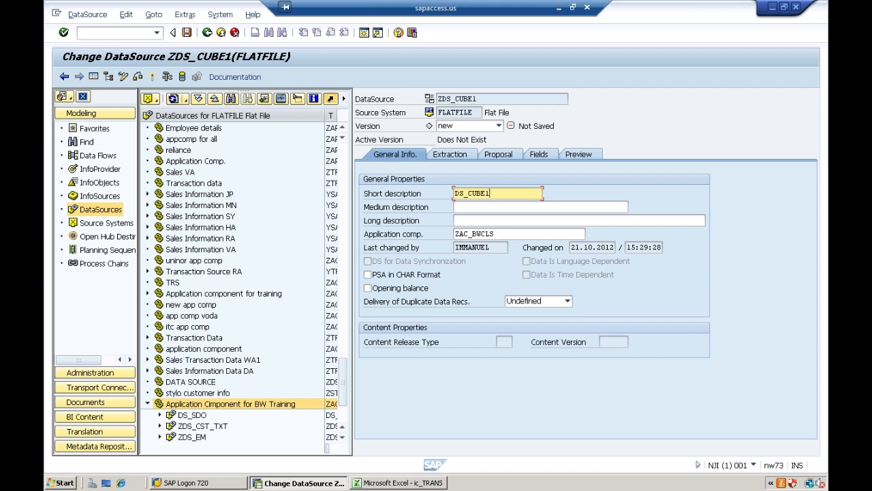
key(Tab)
text(DS_CUBE1)
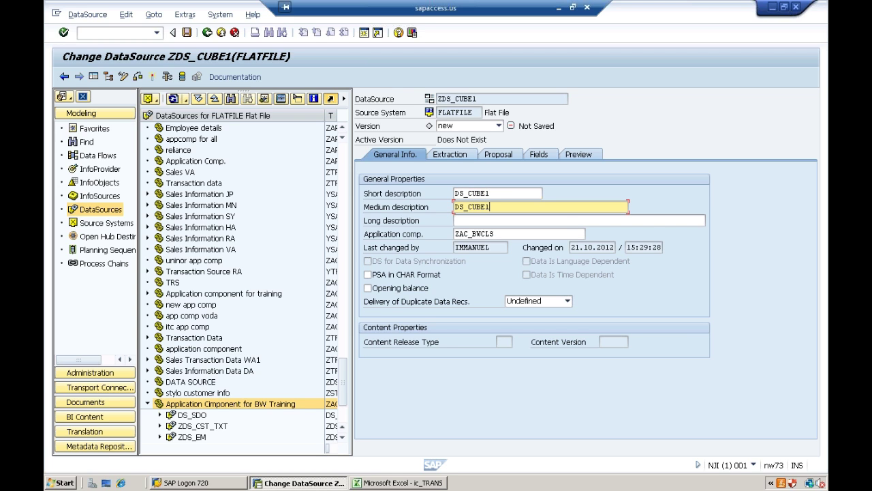
key(Tab)
text(DS_CUBE1)
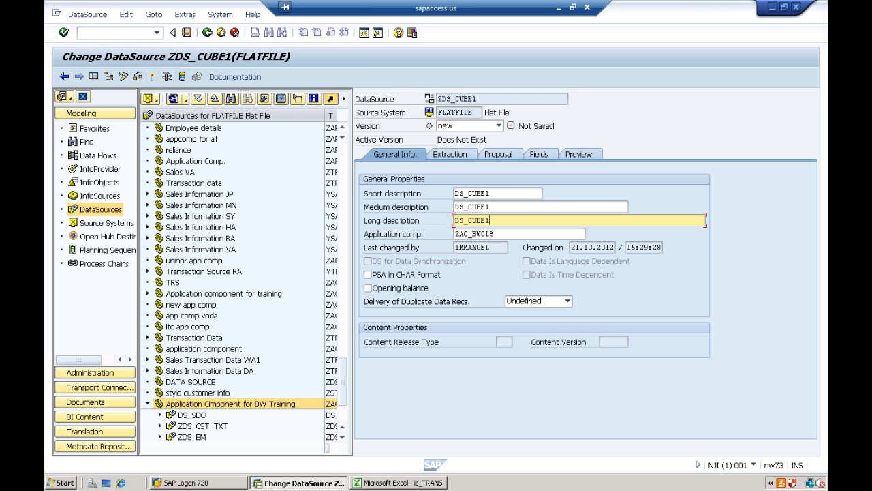
click(448, 155)
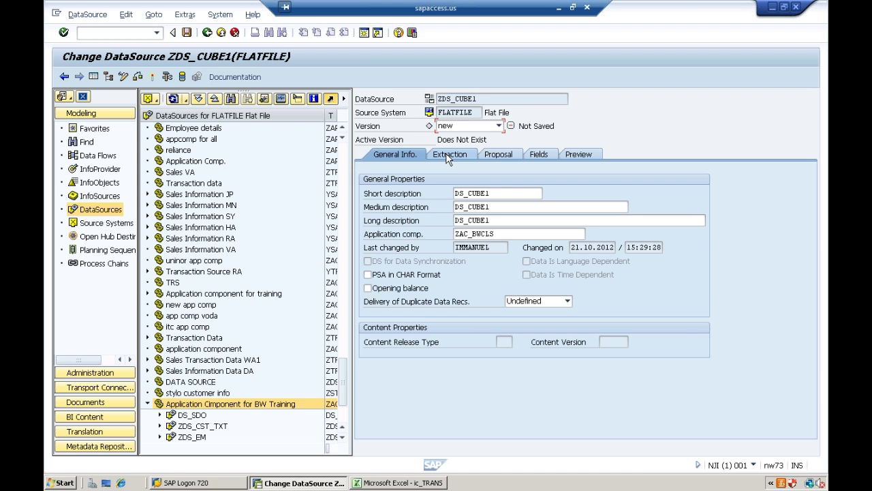
- Close the ic_TRANS workbook in Excel and browse the workstation for the source file
click(399, 484)
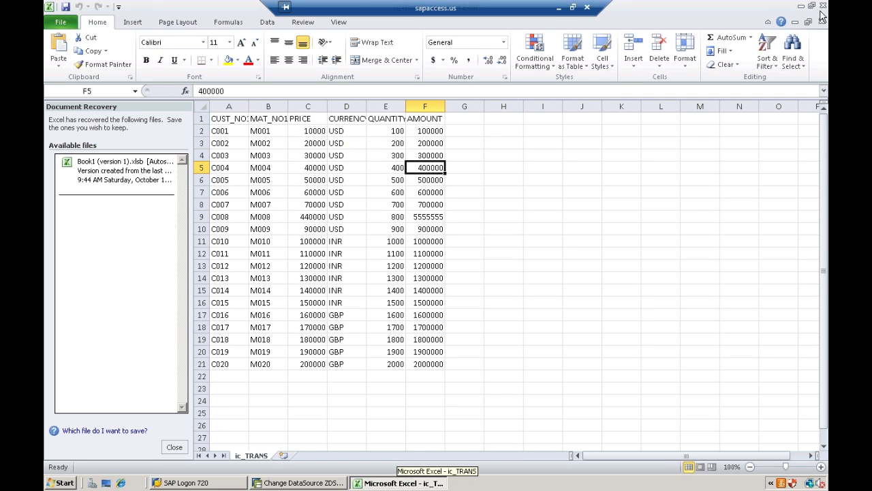
click(822, 21)
click(389, 177)
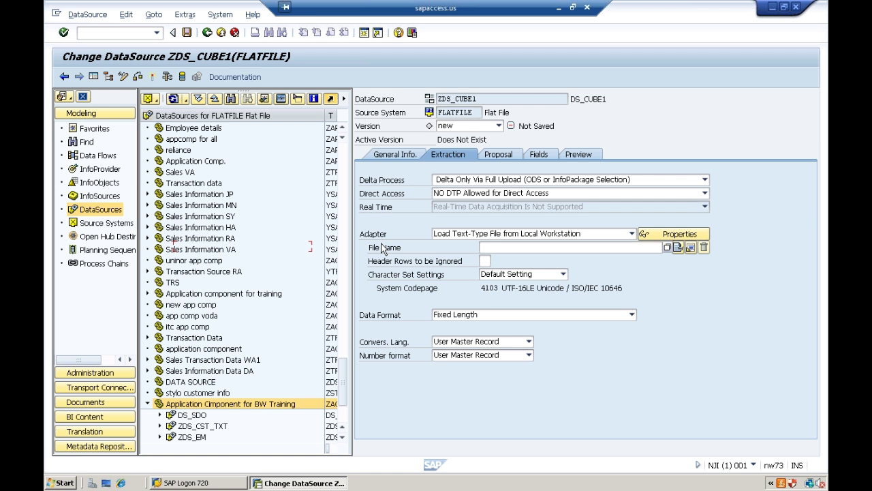
key(F4)
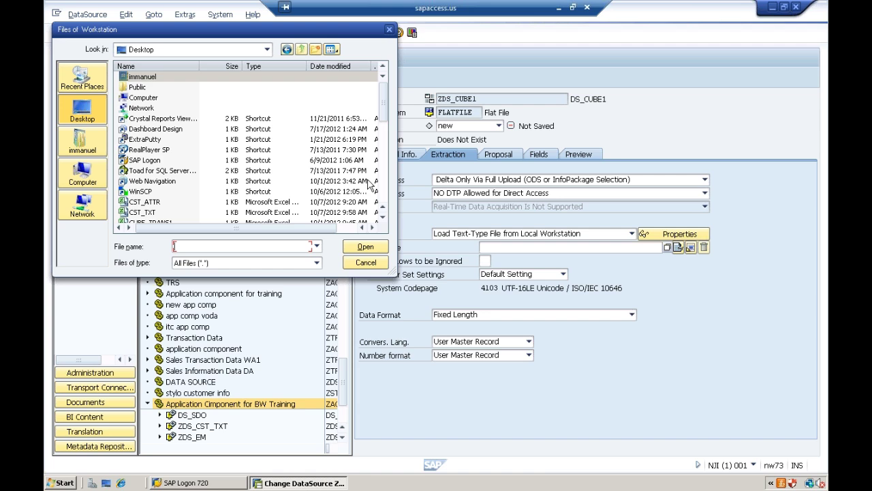
- Choose ic_TRANS.csv as the source file with separator-delimited CSV data format
click(384, 192)
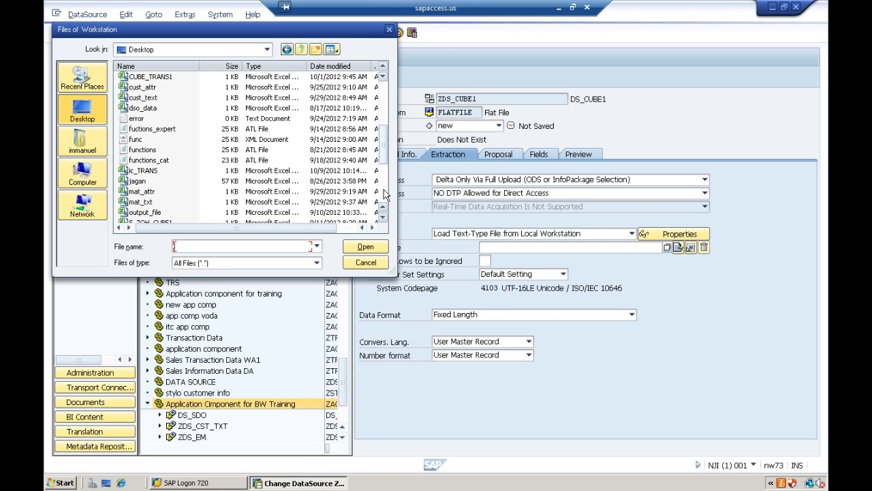
double_click(129, 172)
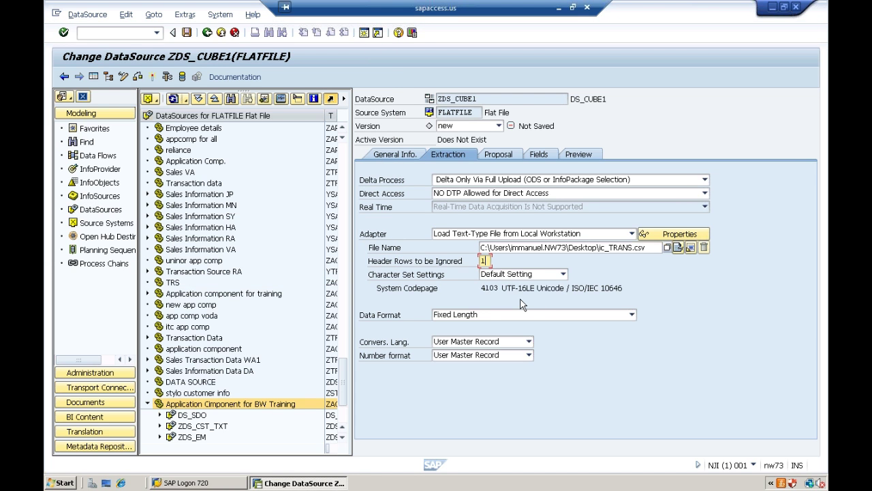
click(477, 317)
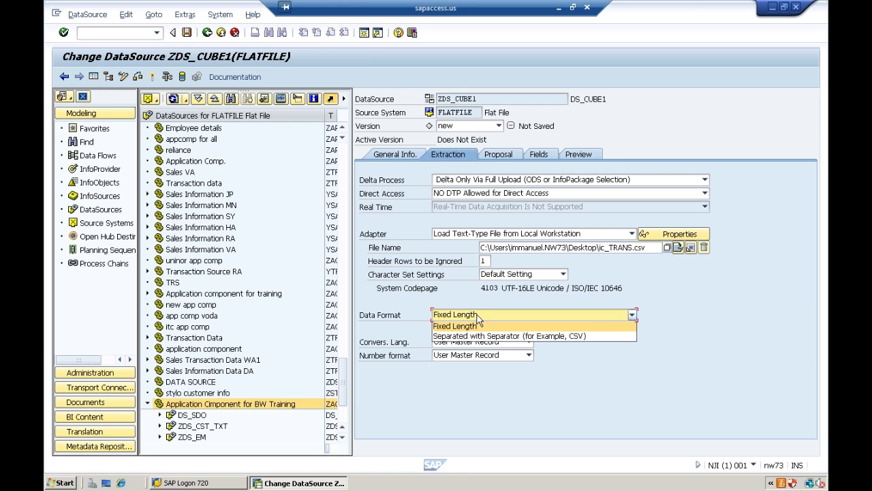
click(475, 336)
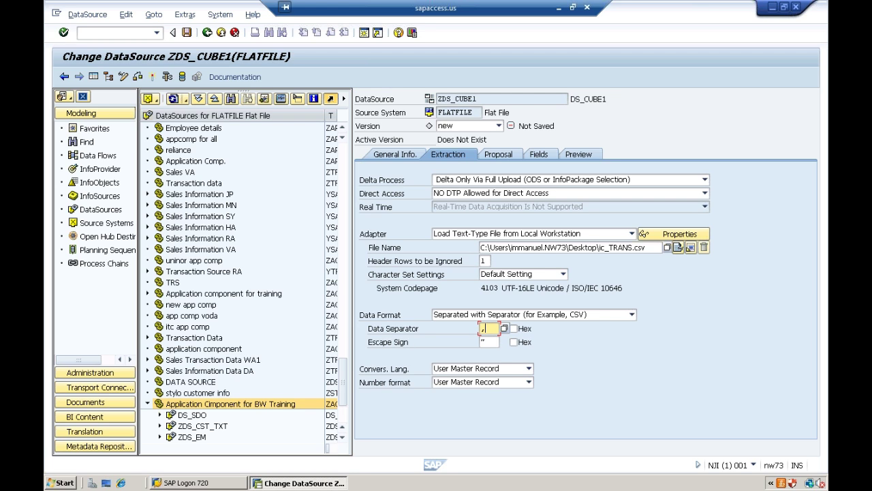
- Set the escape sign to ';' and show the DataSource's field list
click(489, 341)
key(BackSpace)
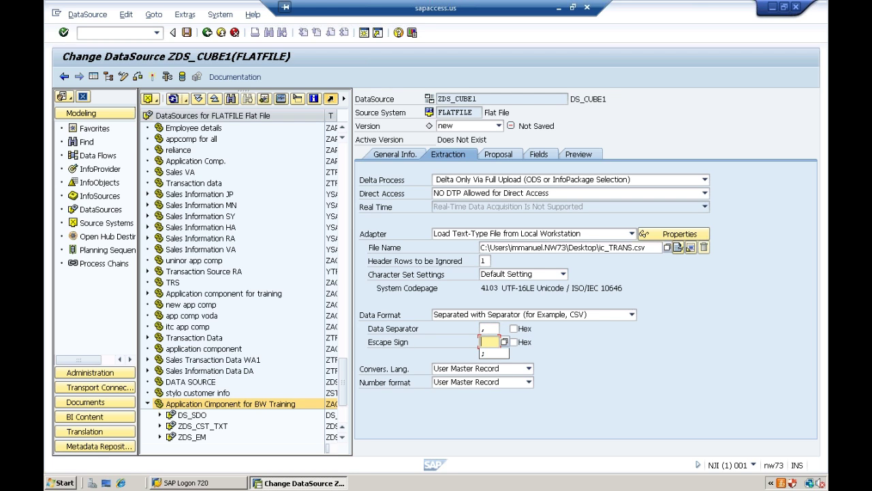
text(;)
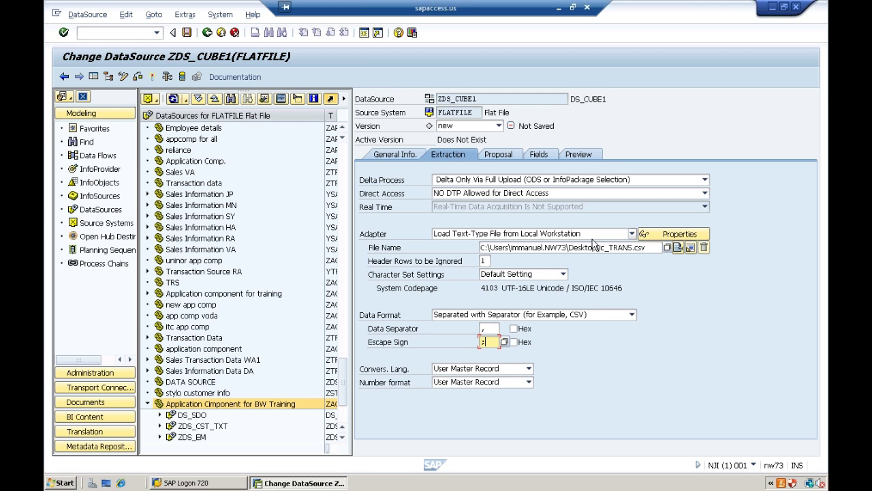
click(543, 157)
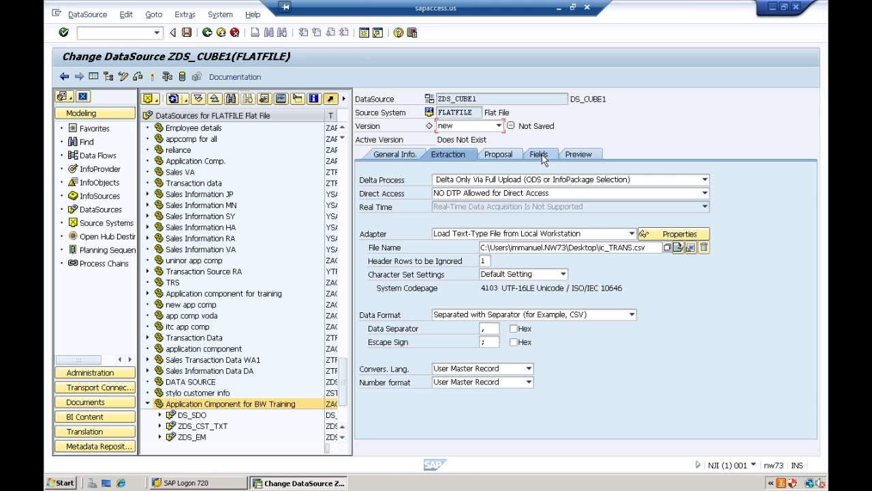
click(540, 155)
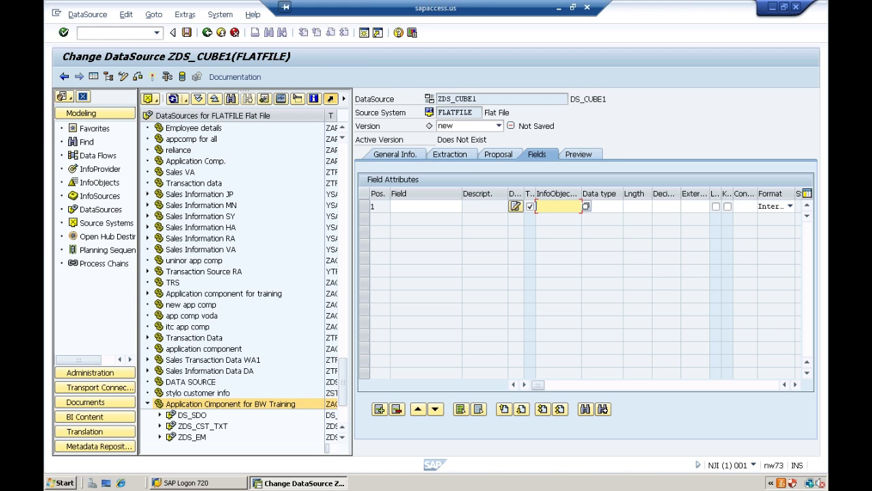
- Assign InfoObject ZCUST_N01 to the first field and copy its properties
text(z)
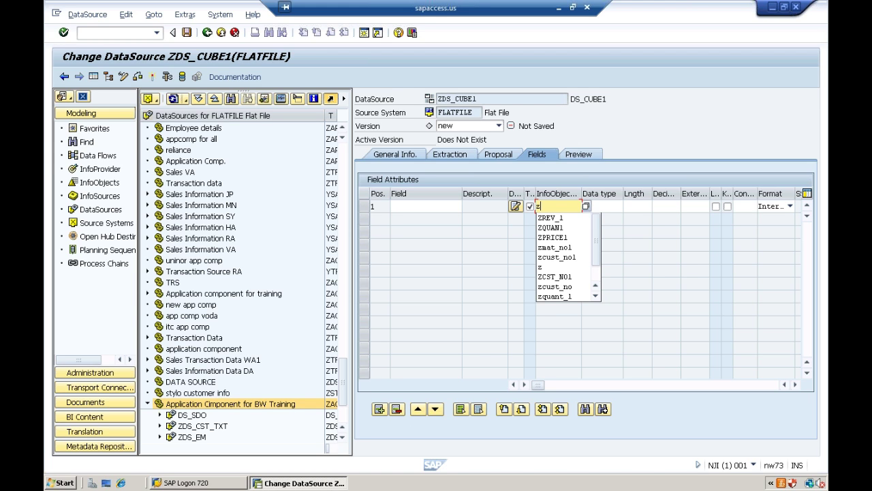
click(567, 256)
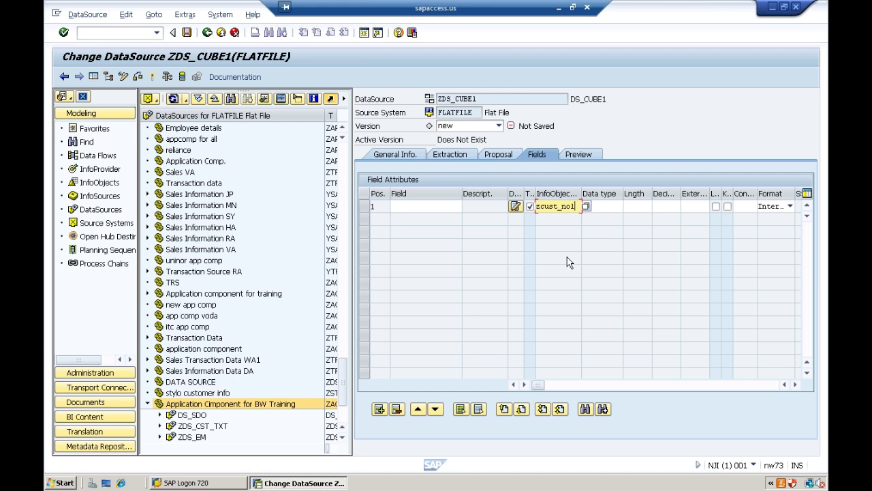
key(Return)
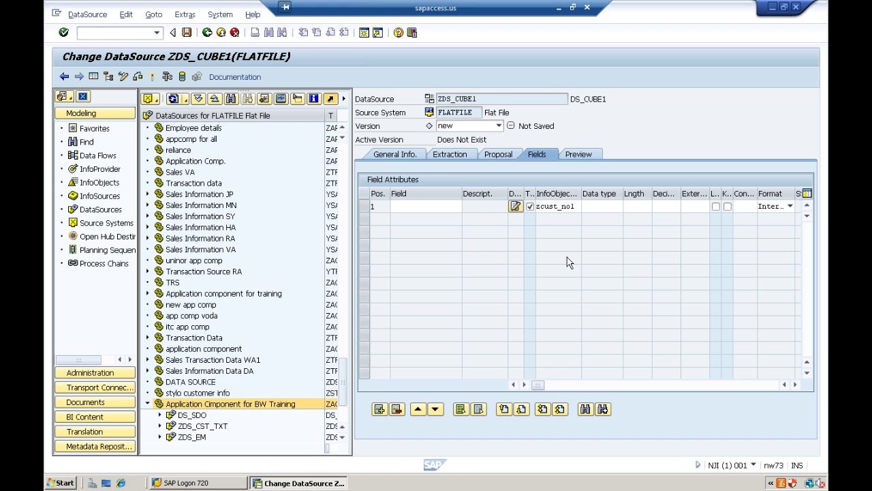
key(Return)
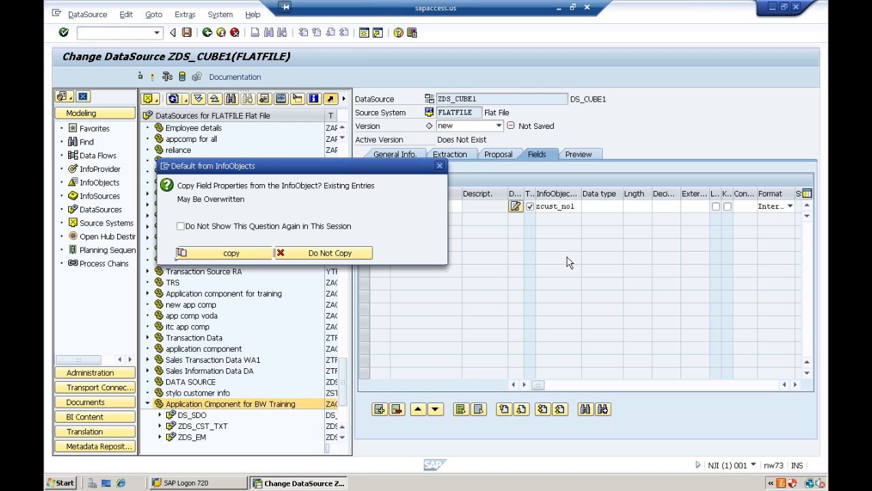
click(247, 253)
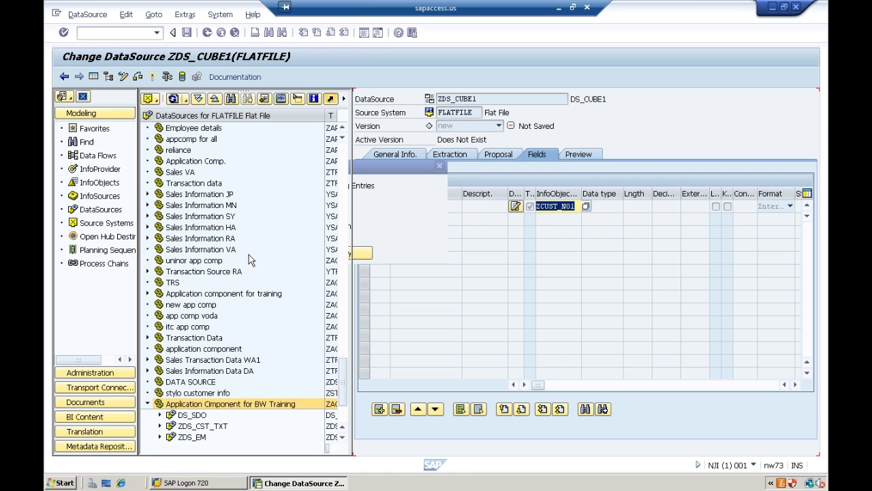
- Insert three empty rows and give row 2 InfoObject ZMAT_N01 with its copied properties
click(380, 411)
click(380, 412)
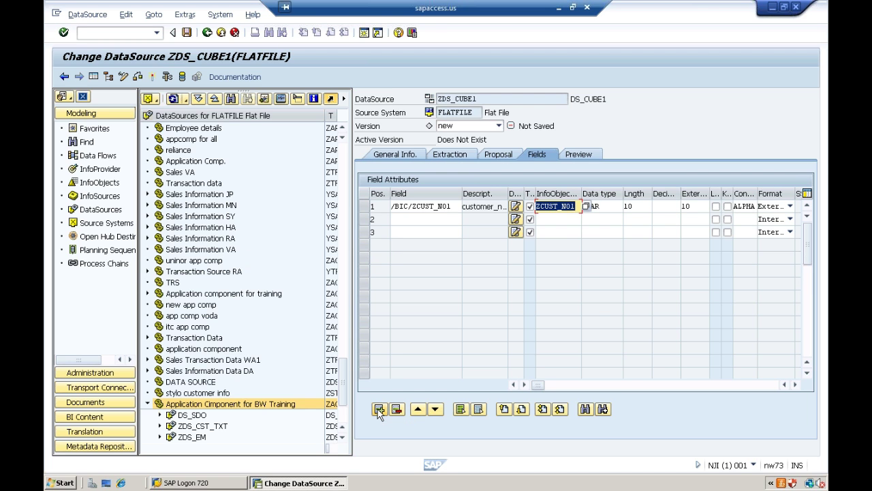
click(380, 411)
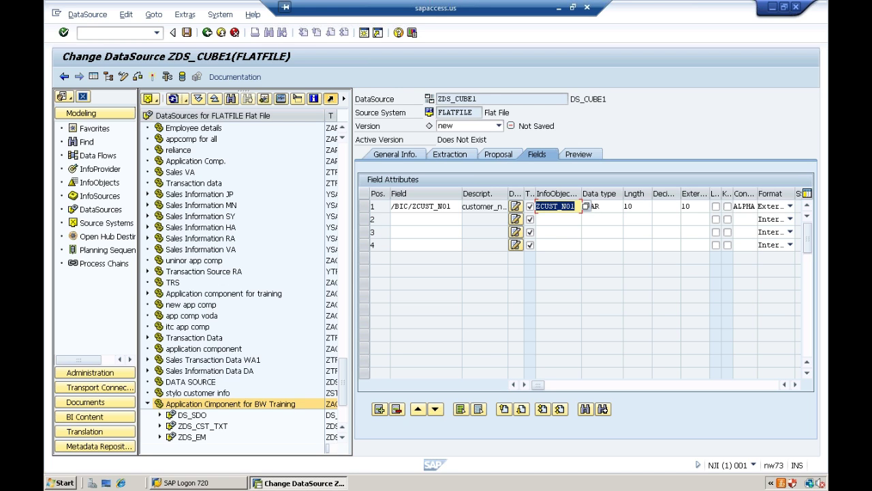
click(557, 218)
text(zma)
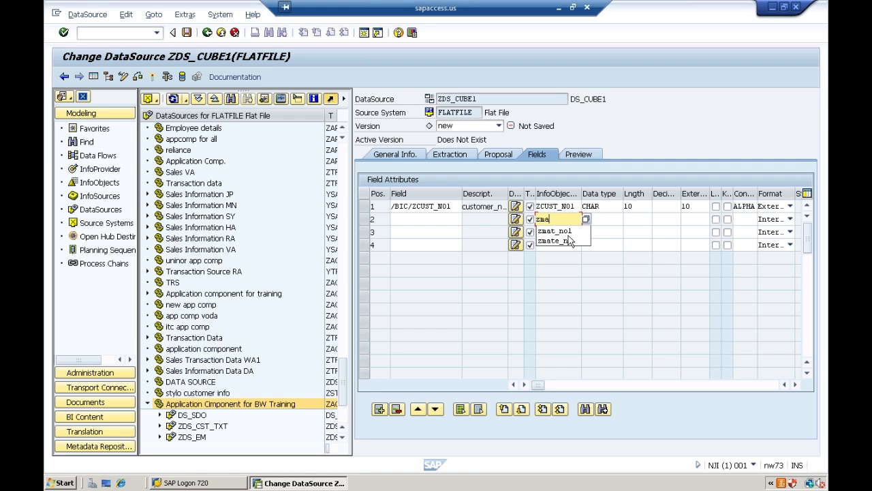
key(Down)
key(Return)
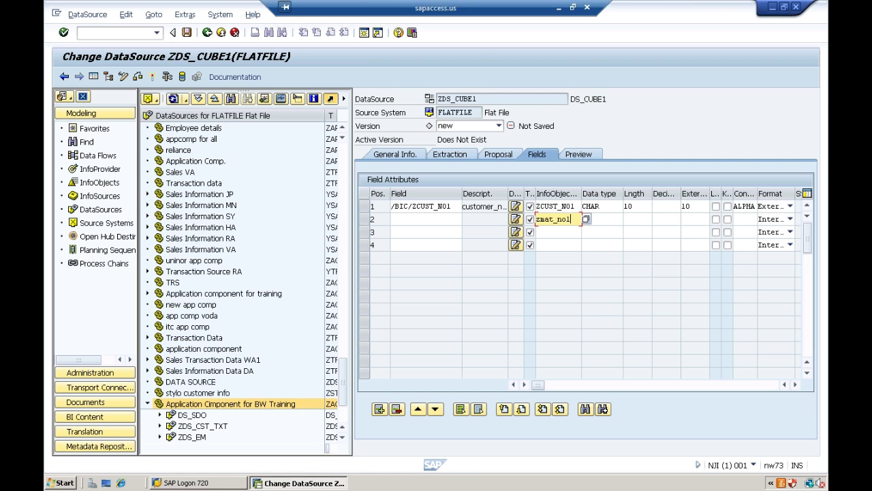
key(Return)
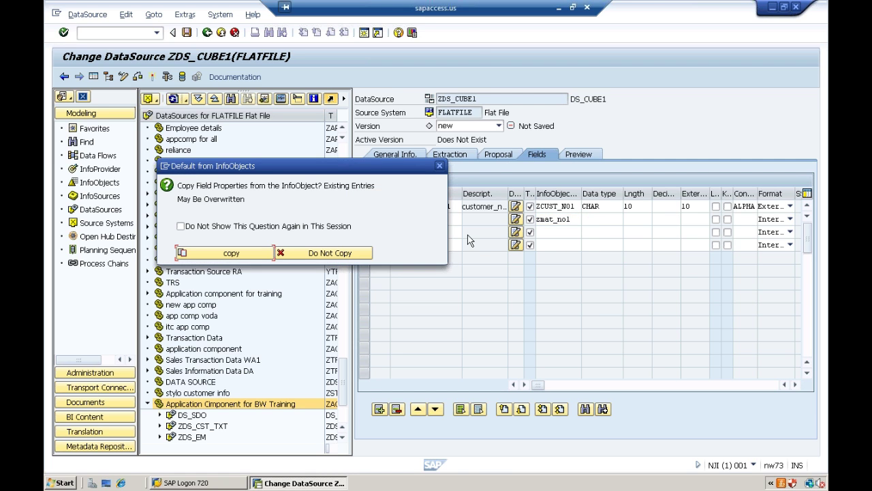
click(181, 226)
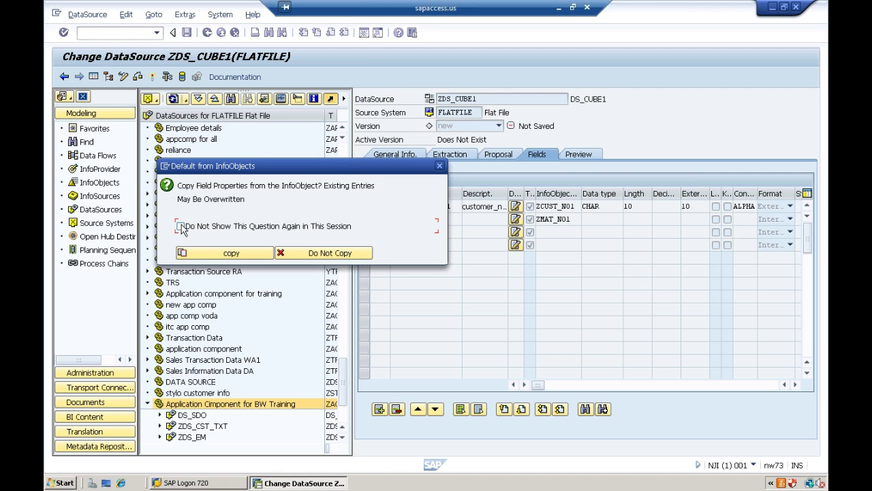
click(215, 252)
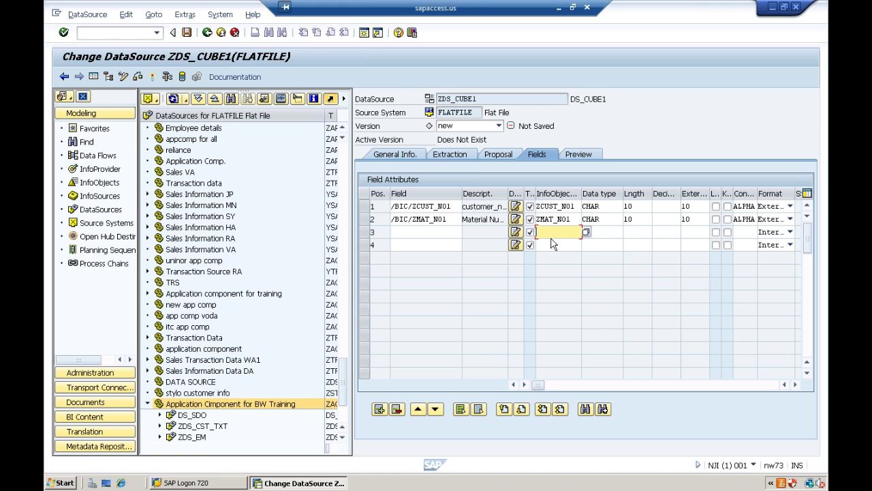
- Add ZPRICE1 in row 3 and accept the automatically added CURRENCY field
text(z)
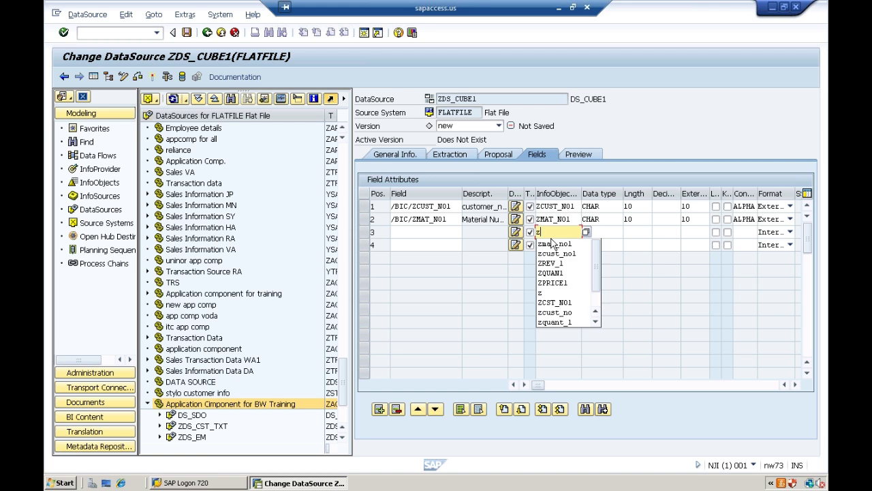
click(554, 283)
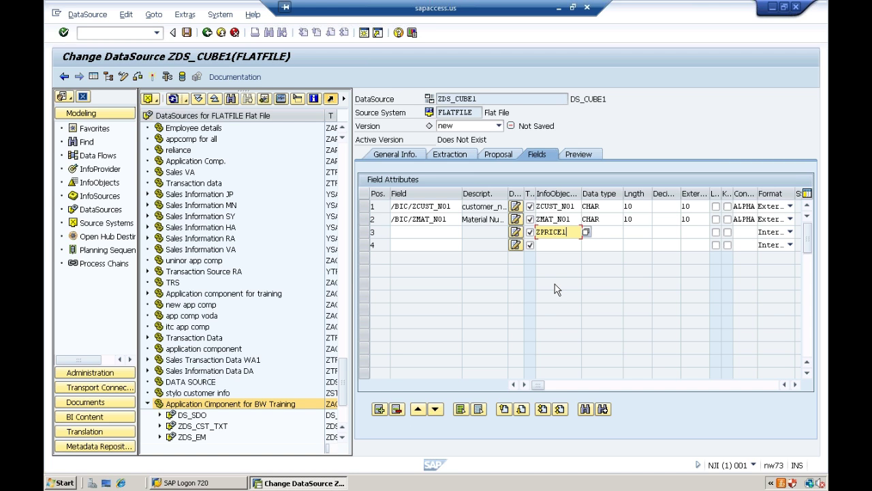
key(Return)
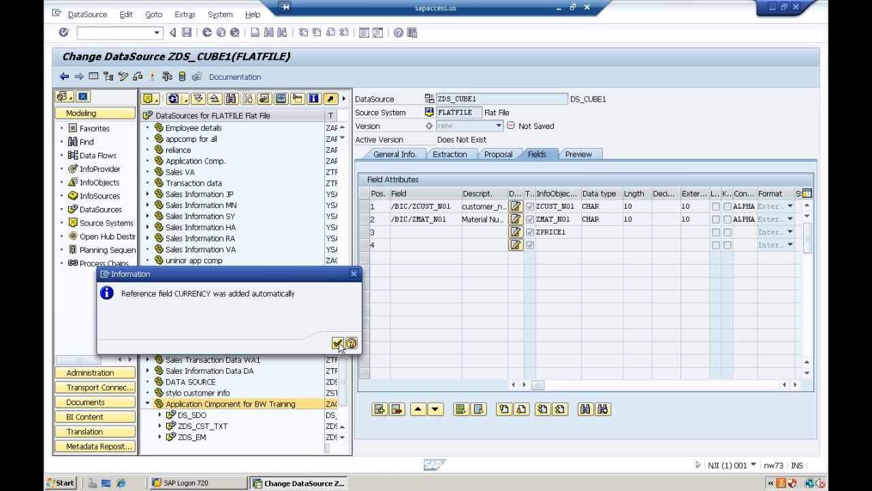
click(337, 343)
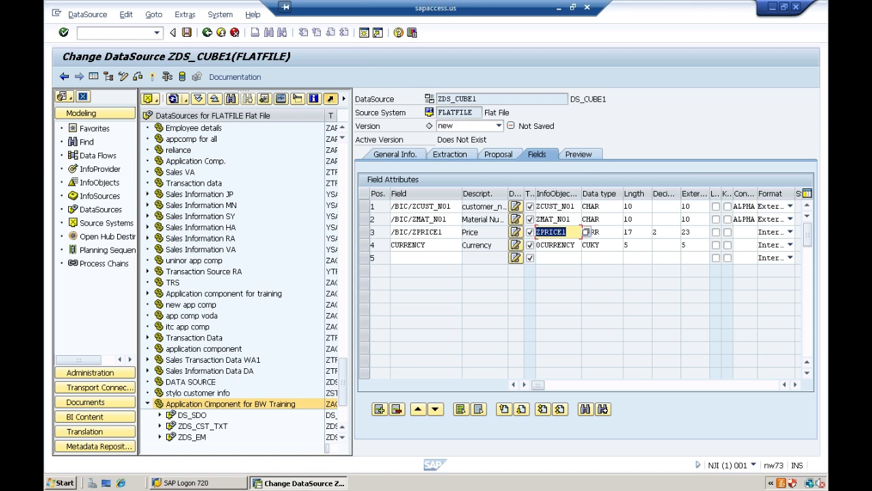
- Assign the quantity InfoObject ZQUAN1 to row 5
click(555, 258)
text(quan)
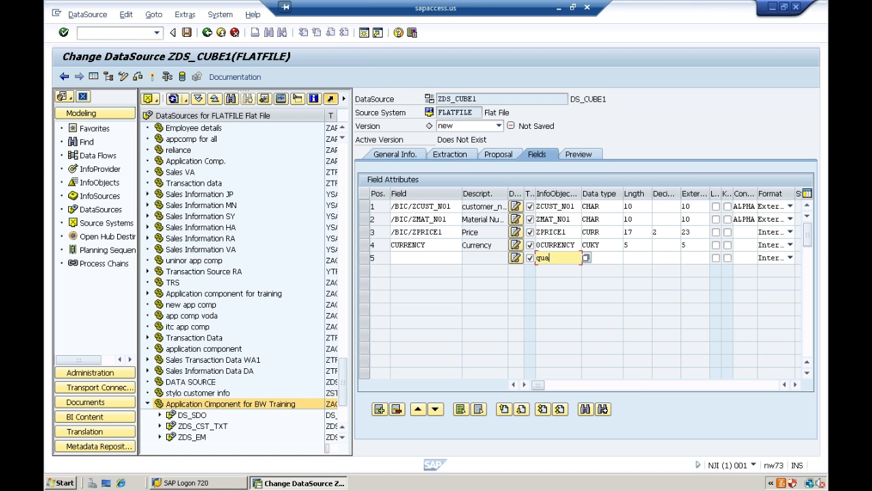
key(BackSpace)
key(BackSpace)
key(BackSpace)
key(BackSpace)
text(z)
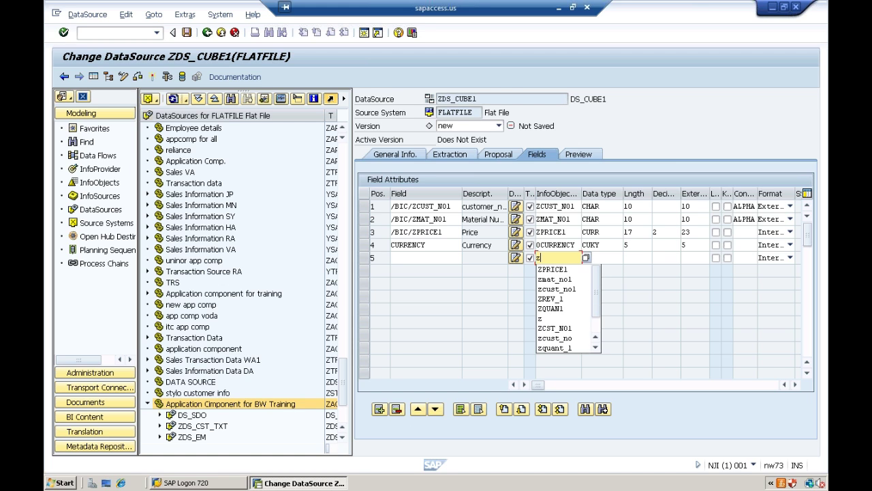
click(556, 308)
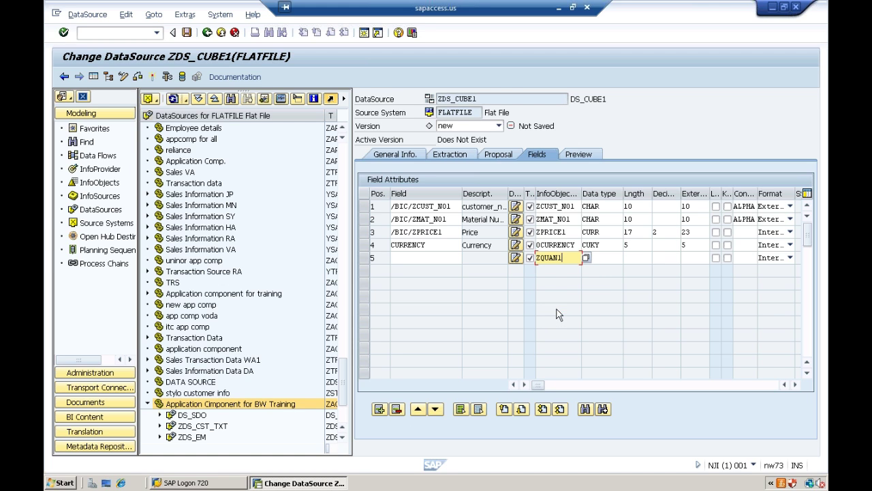
key(Return)
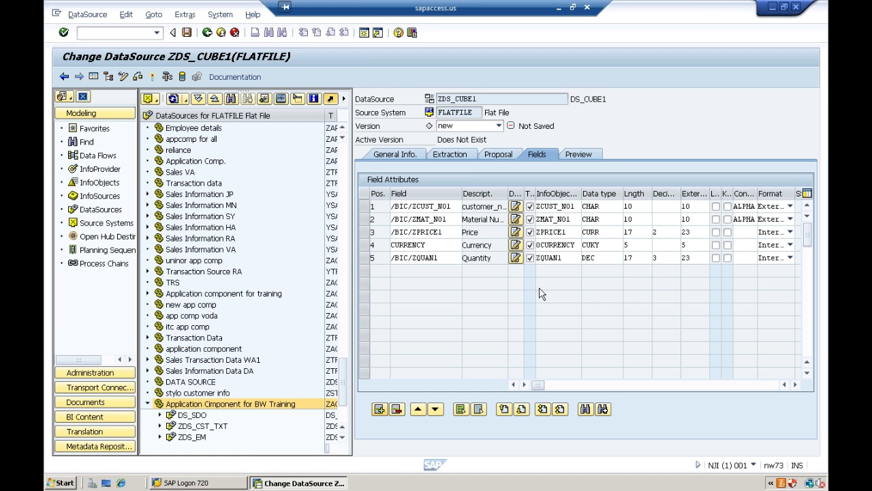
- Assign the revenue InfoObject ZREV_1 to row 6
click(555, 271)
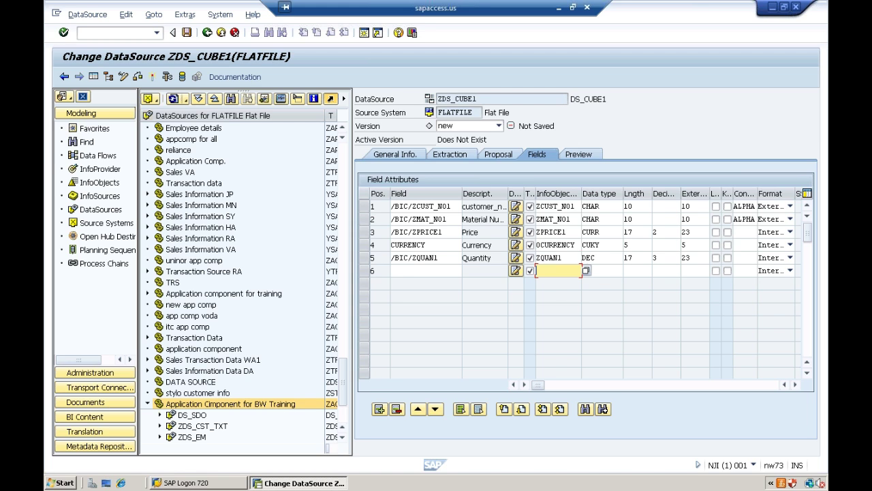
text(z)
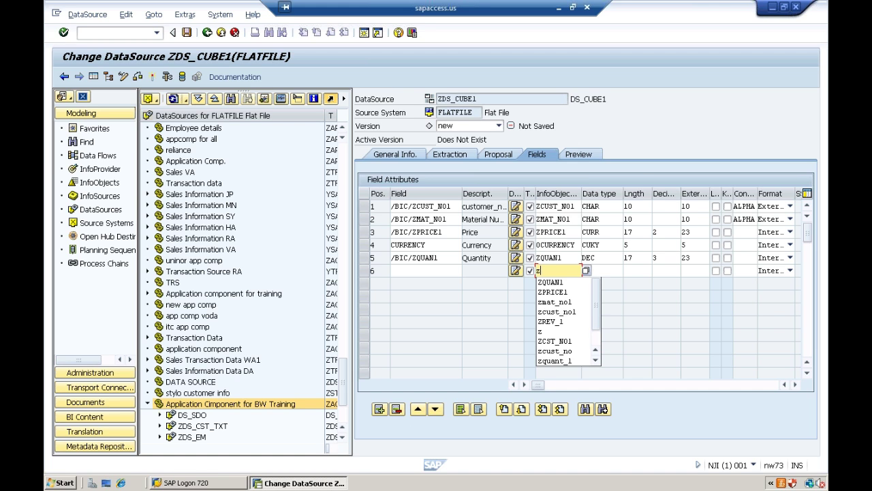
click(554, 324)
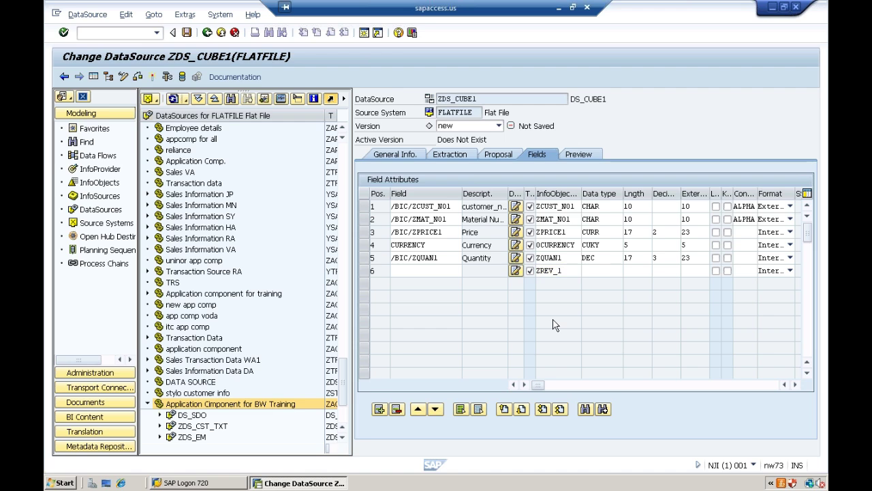
key(Return)
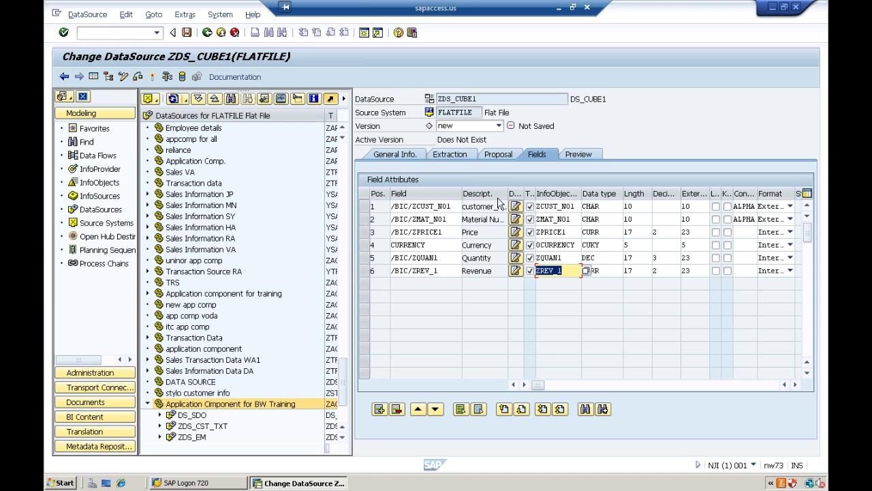
- Activate DataSource ZDS_CUBE1 and continue past the five warnings in the log
click(152, 78)
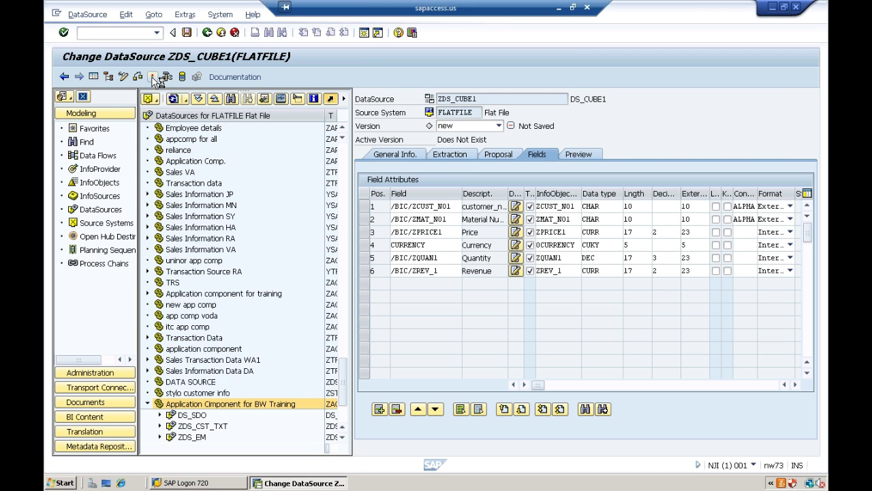
click(154, 78)
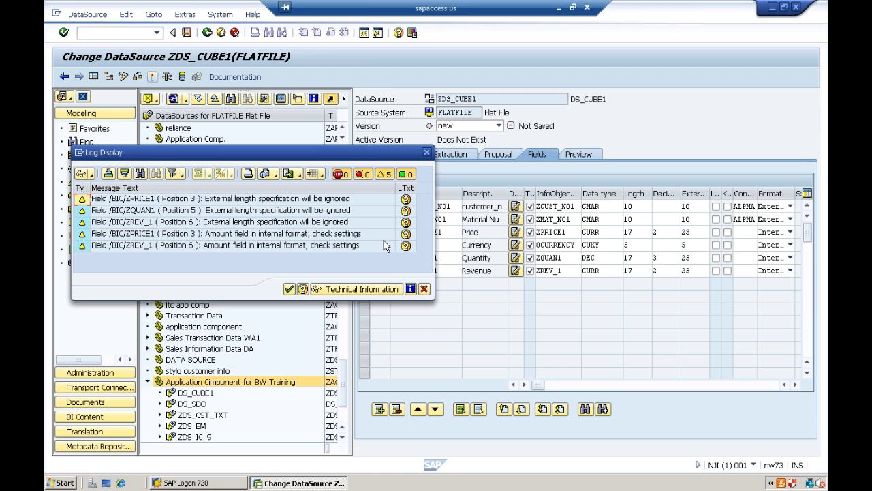
click(290, 289)
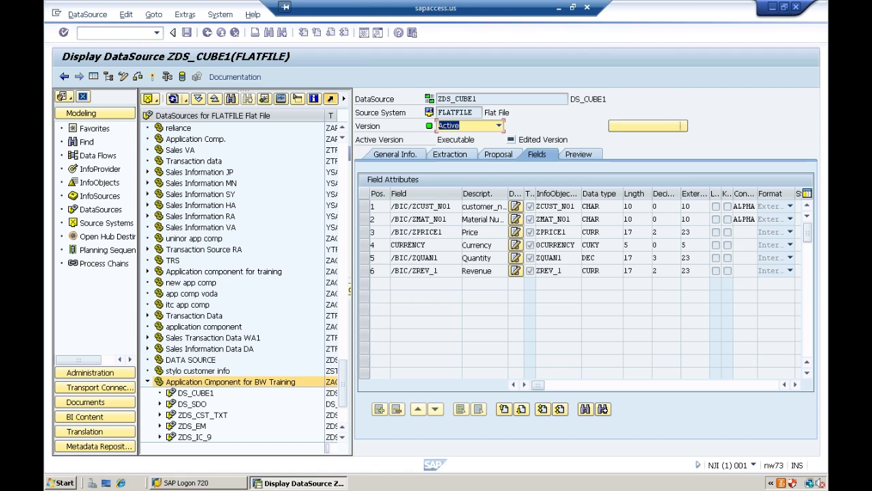
- Read the ZDS_CUBE1 preview data from the flat file, then show the InfoProvider list
click(578, 155)
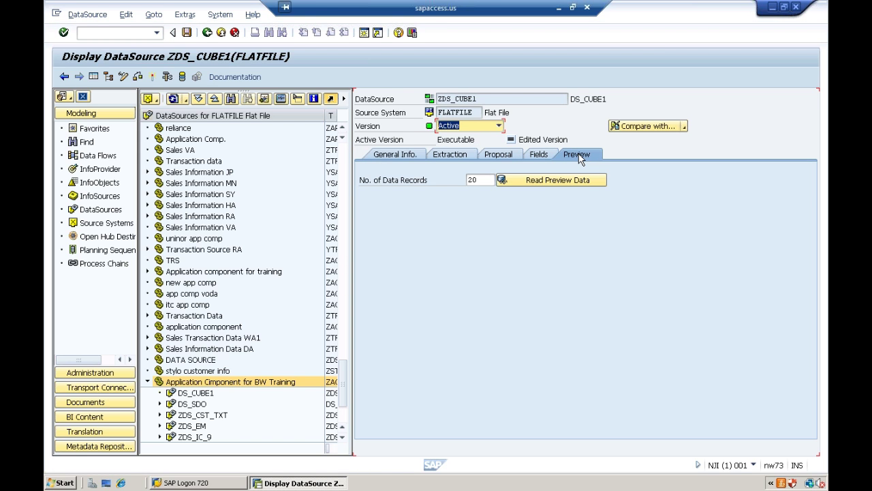
click(554, 181)
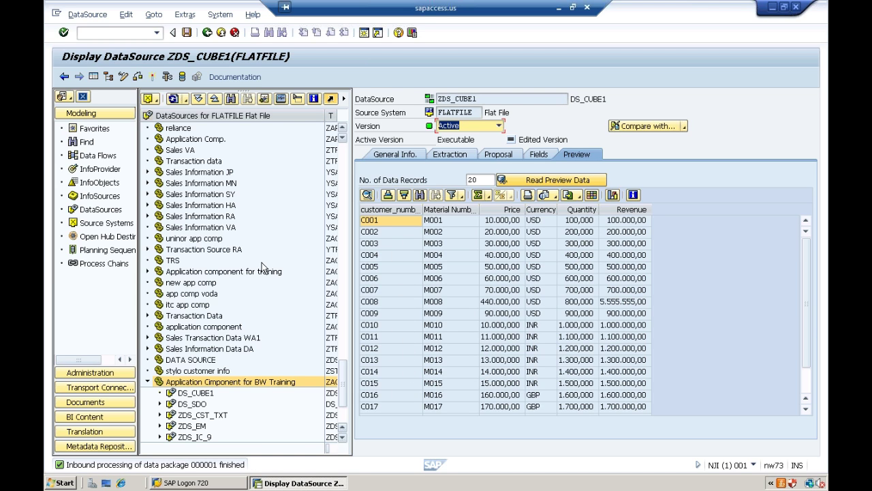
click(94, 170)
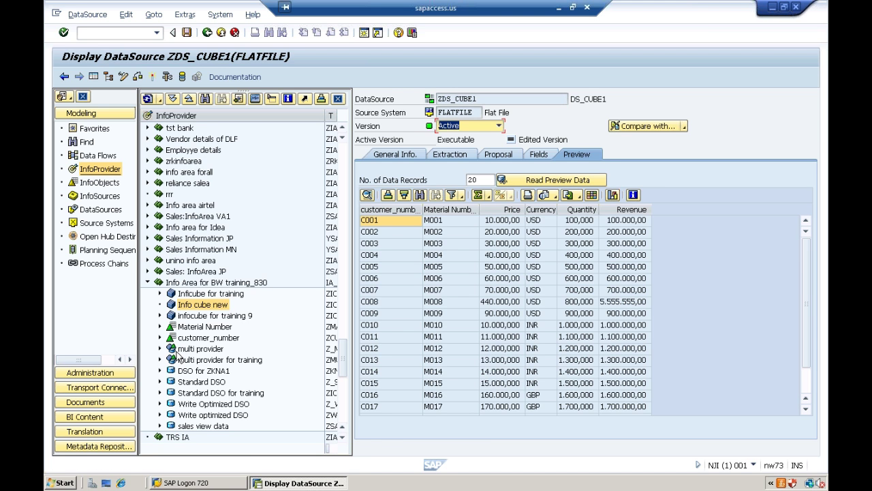
- Display the Material Number master data with the key in the output to list M001–M020
right_click(220, 328)
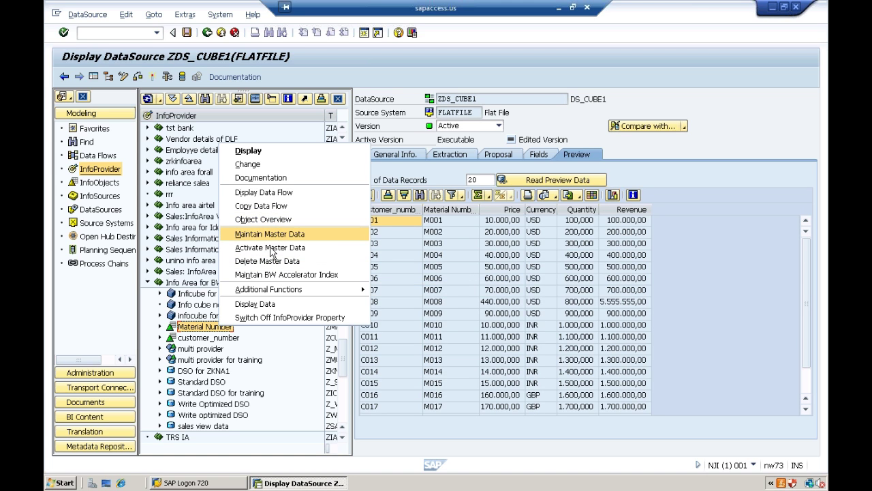
click(257, 304)
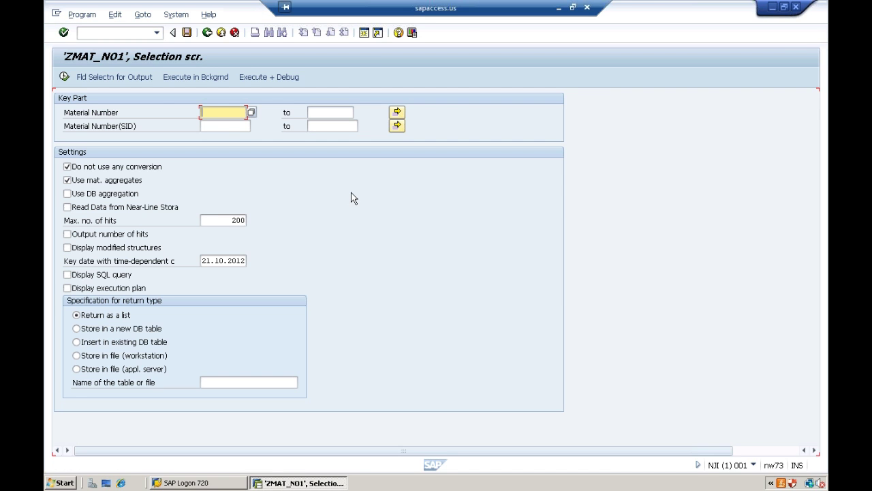
click(114, 77)
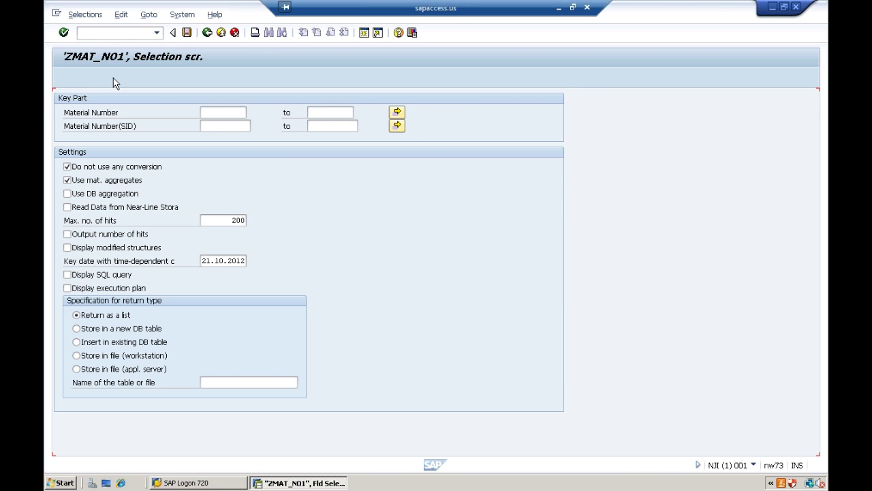
click(67, 112)
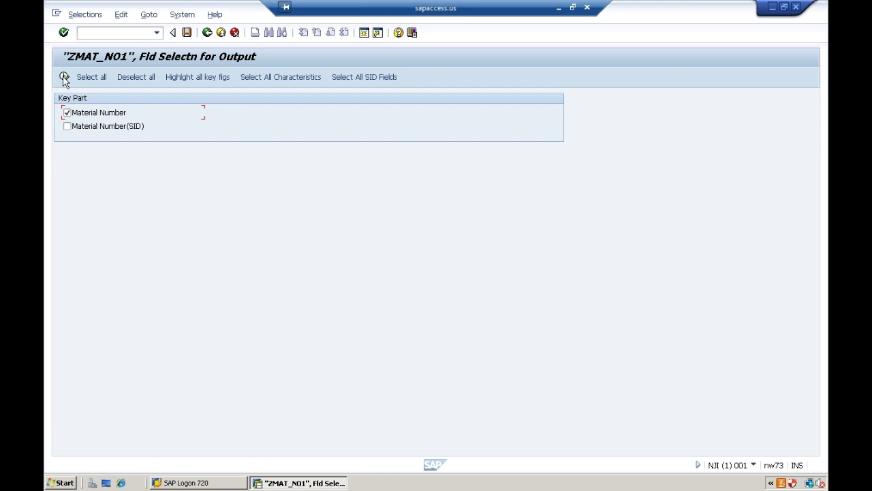
click(64, 77)
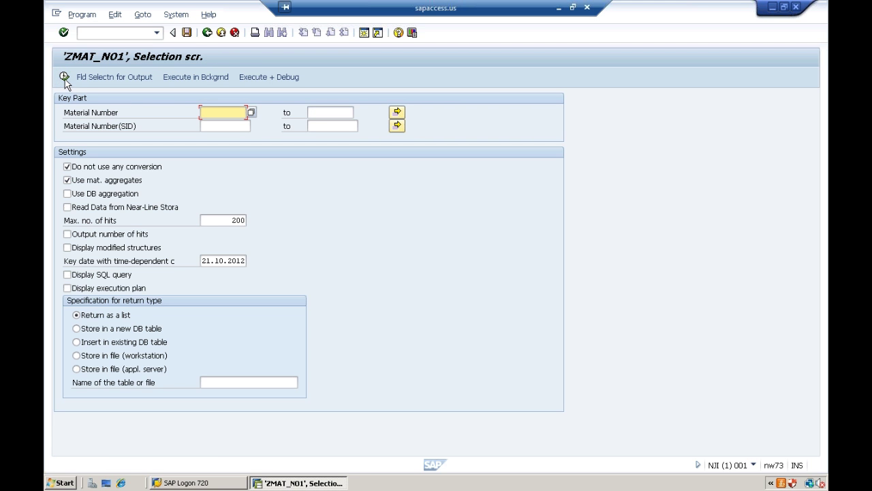
click(64, 77)
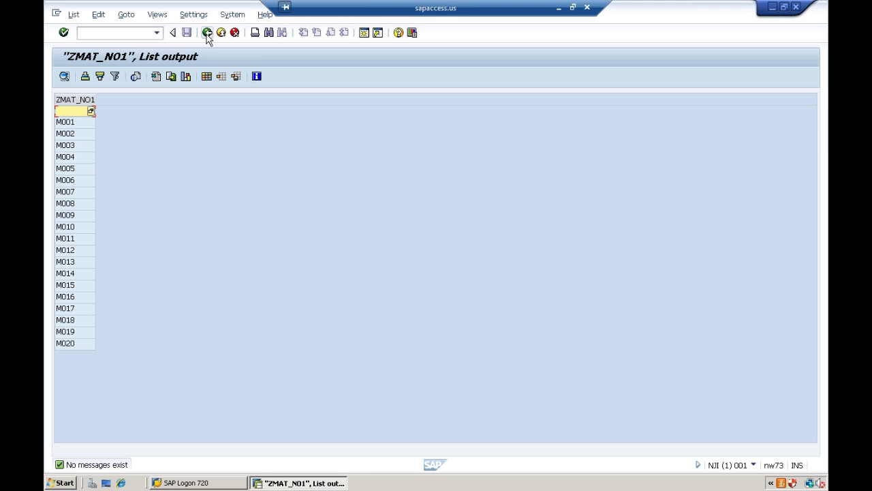
click(207, 32)
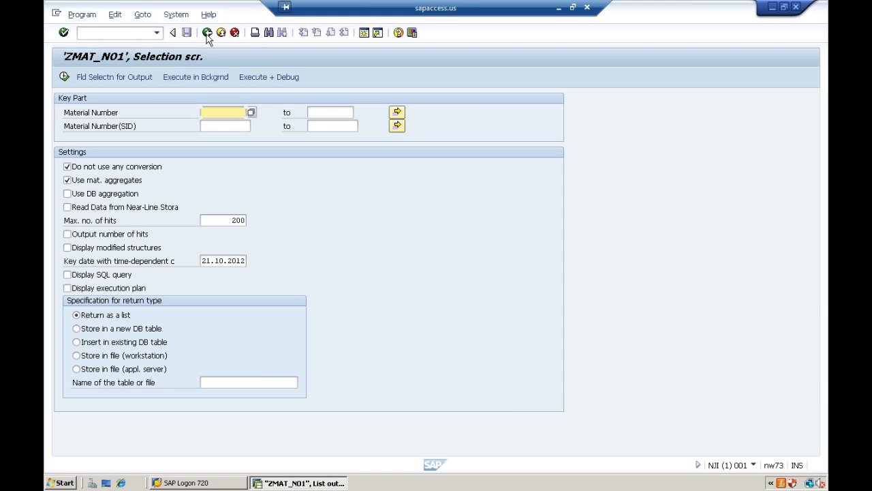
click(207, 33)
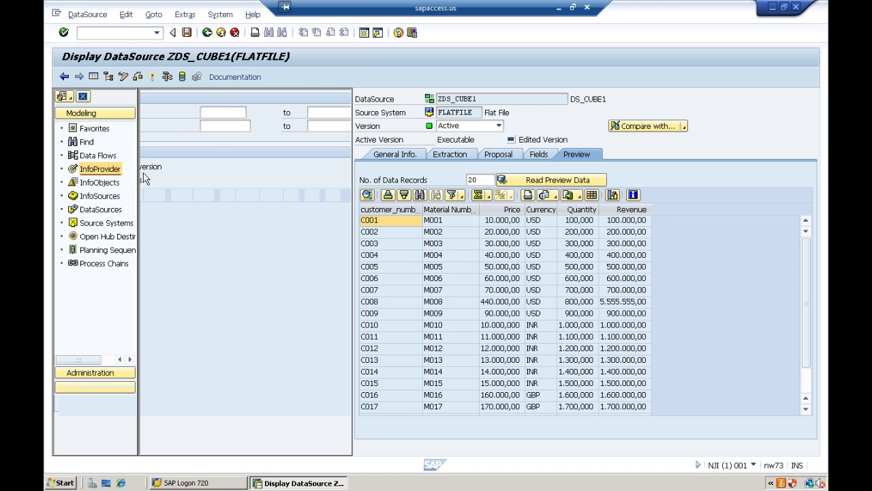
- Display the customer_number master data with the key in the output to list C001–C020
double_click(192, 339)
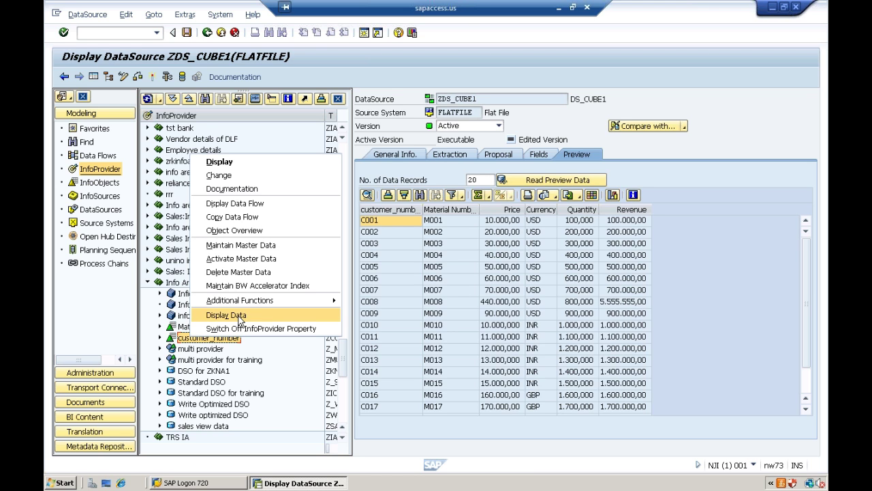
click(225, 314)
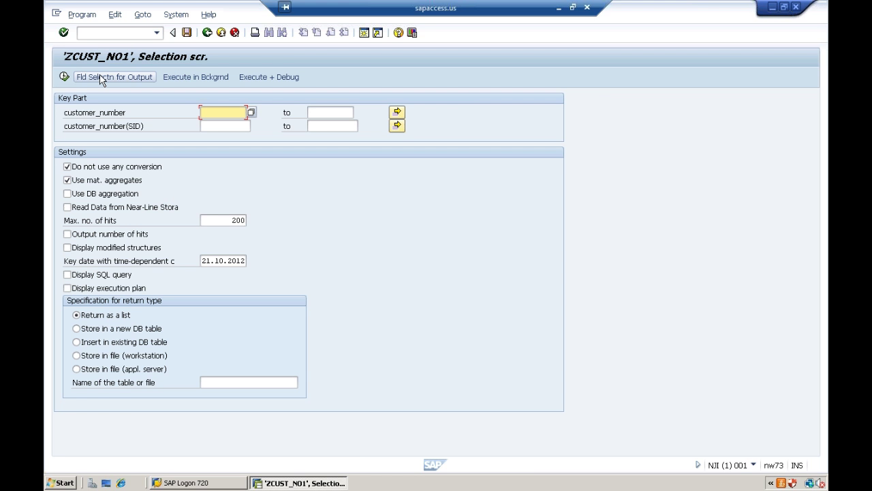
click(101, 79)
click(67, 113)
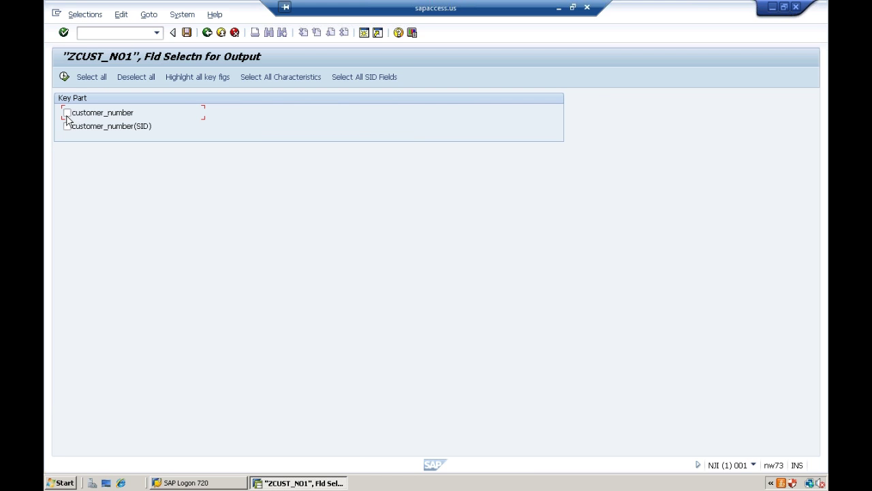
click(64, 76)
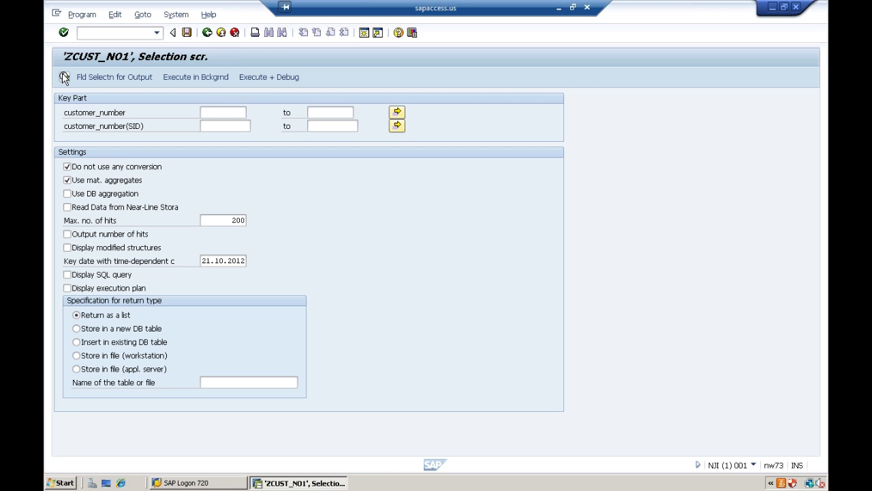
click(64, 76)
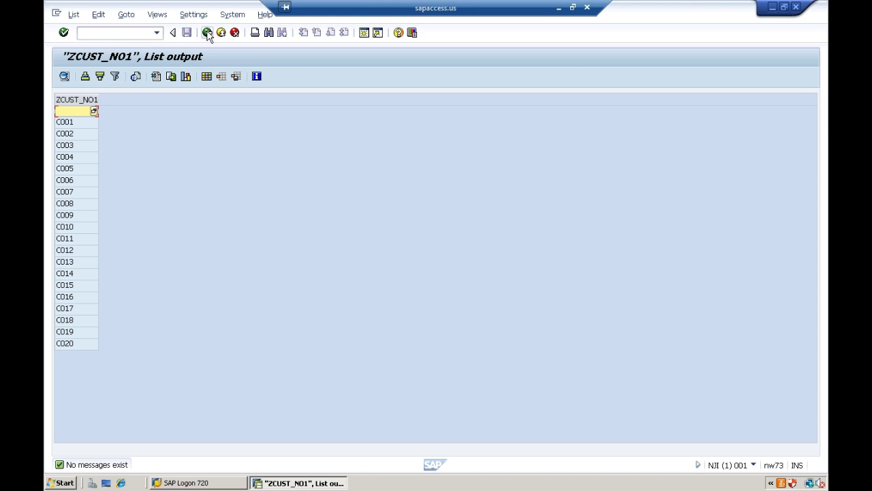
click(207, 32)
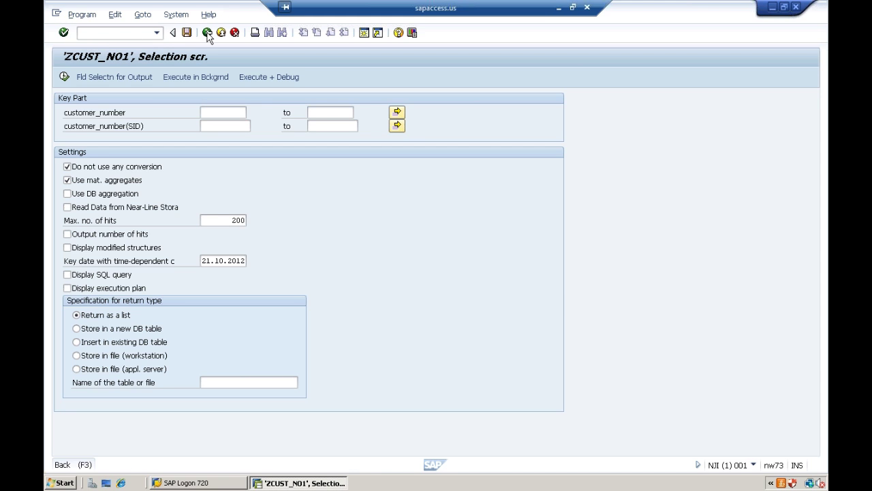
click(207, 33)
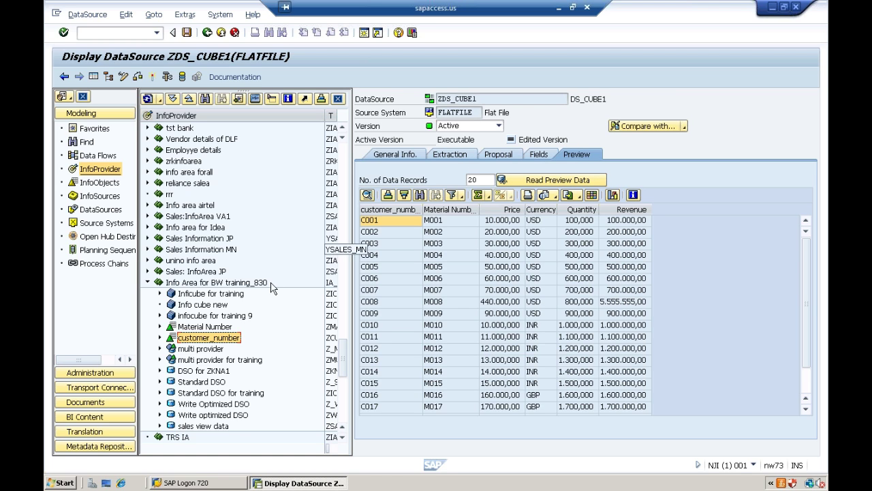
- Show the data flow for Info cube new (ZIC_CUBE) and start Create Transformation on it
double_click(201, 308)
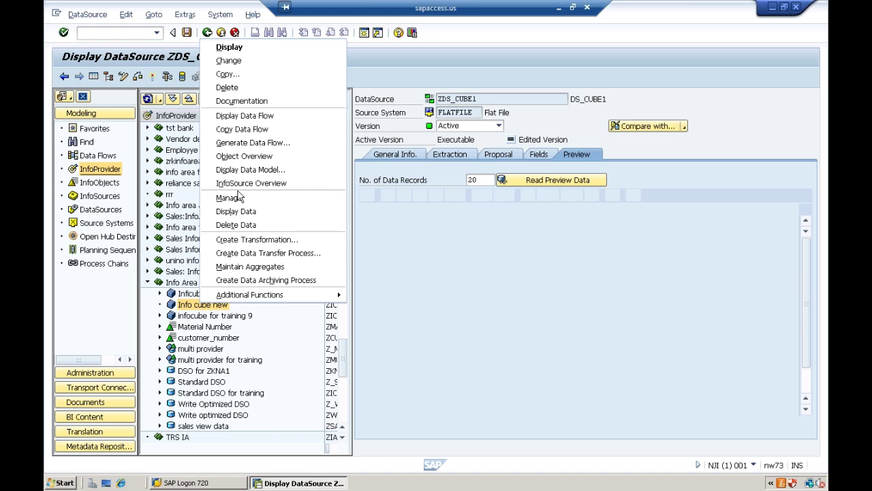
click(238, 117)
click(758, 437)
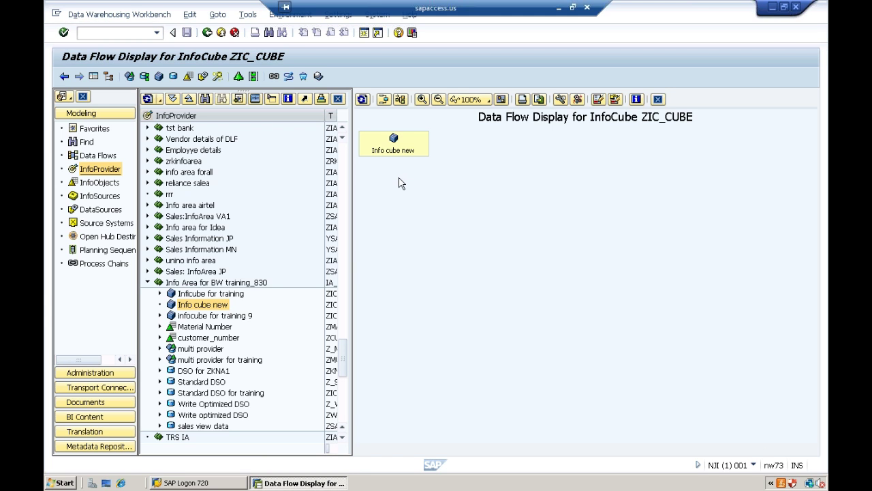
right_click(206, 311)
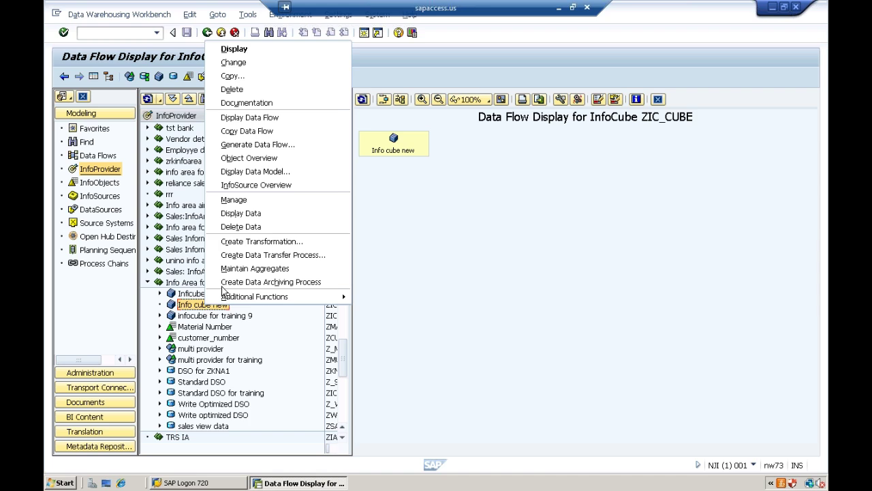
click(254, 245)
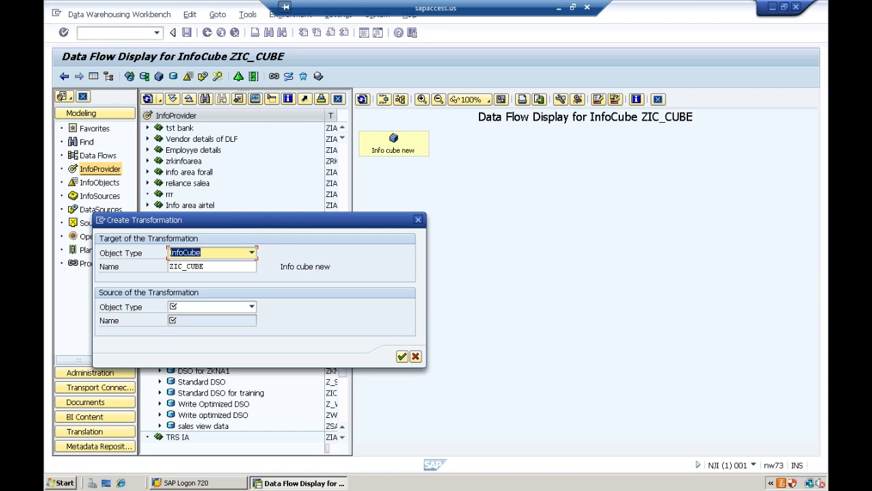
- Set the transformation source to DataSource zds_cube1 in source system FLATFILE and confirm
click(201, 307)
key(Return)
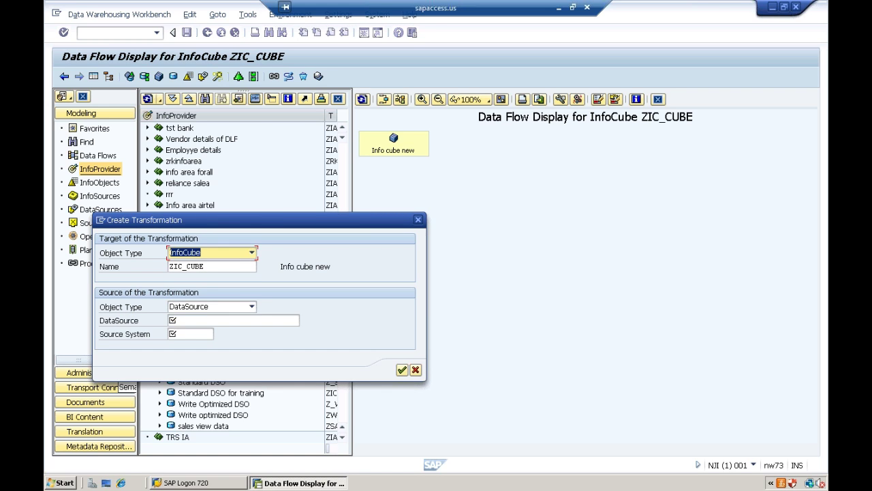
click(209, 321)
text(zds)
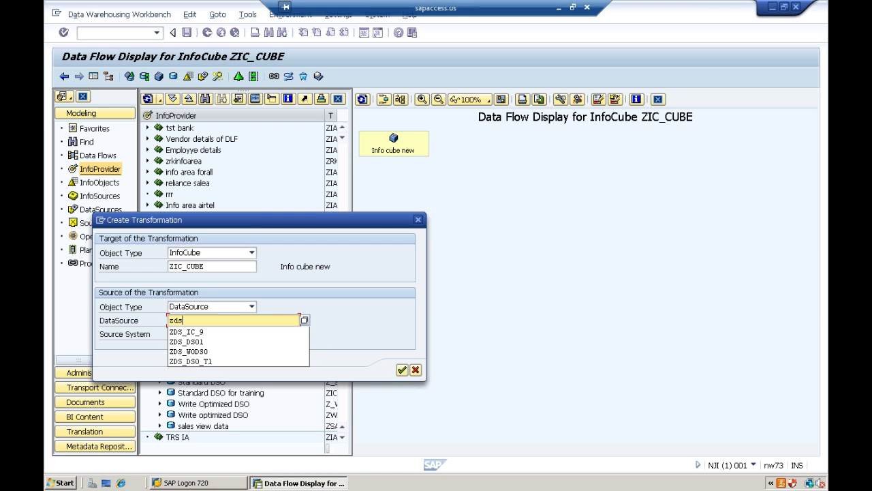
text(_cube1)
click(190, 333)
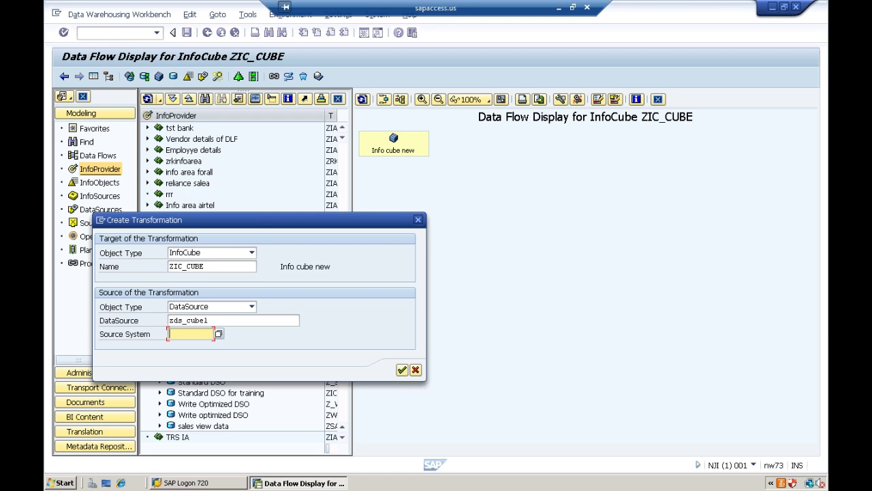
text(fla)
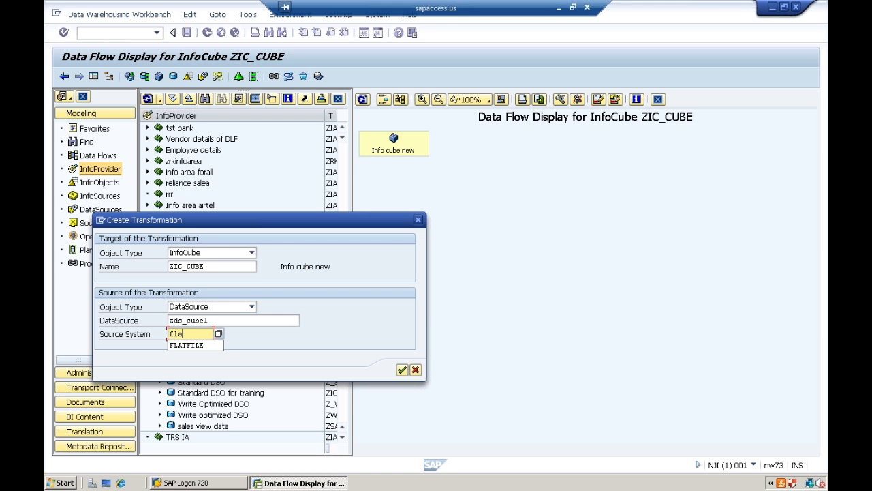
key(Down)
key(Return)
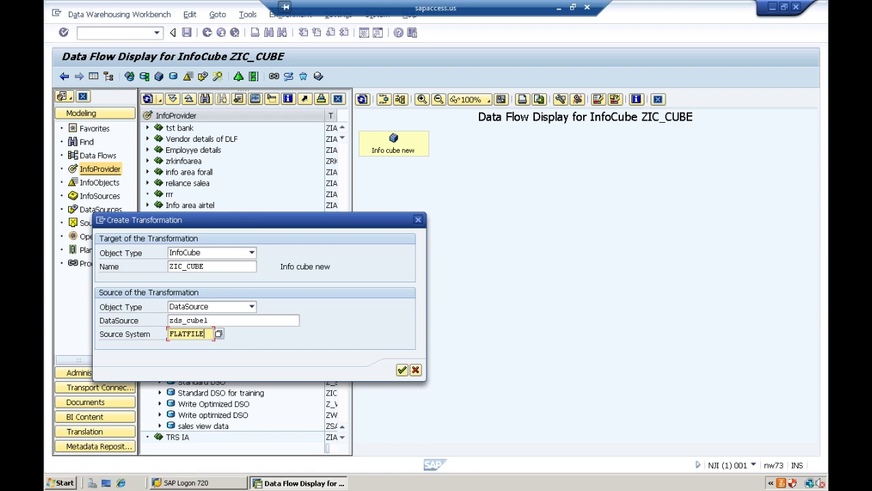
click(402, 370)
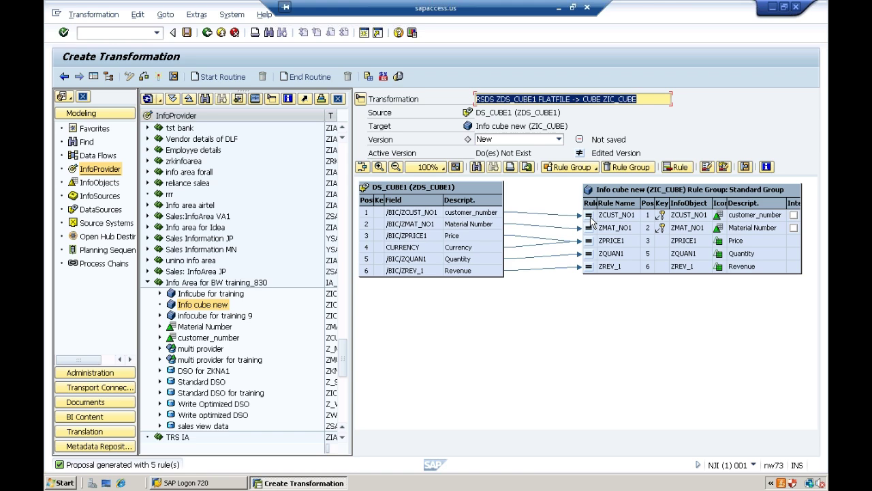
- Try activating the transformation, dismiss the error log, and open the ZPRICE1 rule details
click(160, 77)
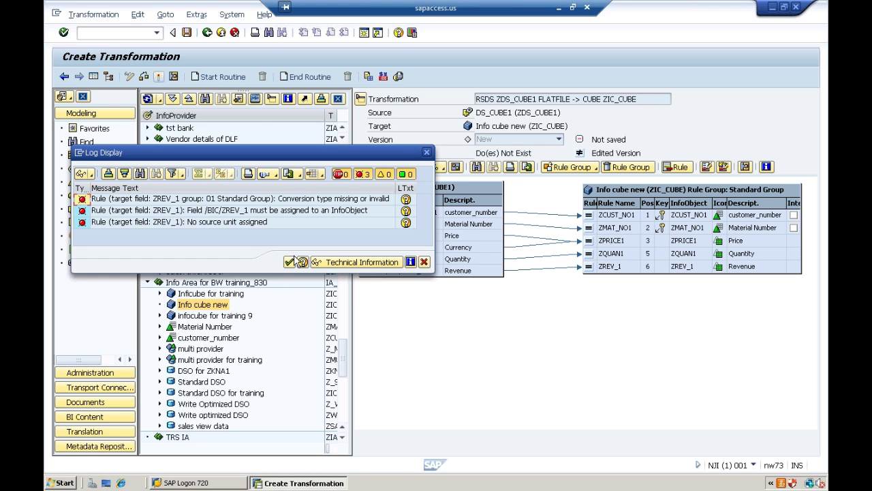
click(290, 261)
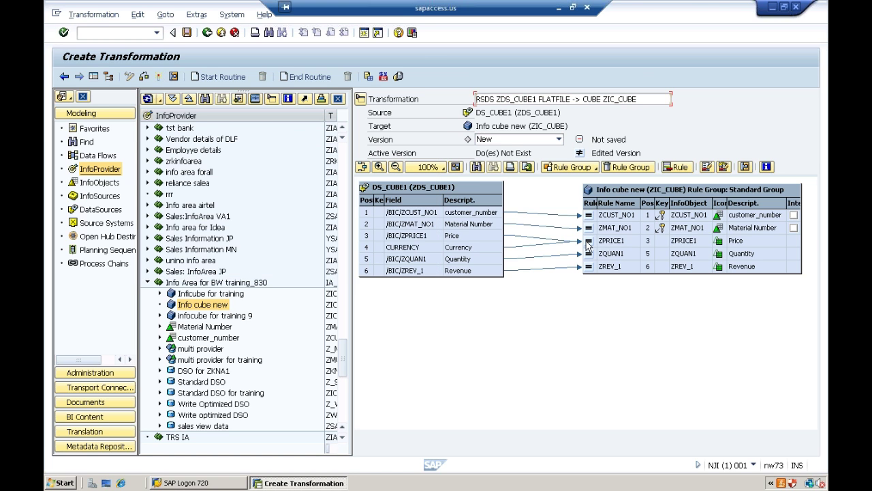
click(587, 243)
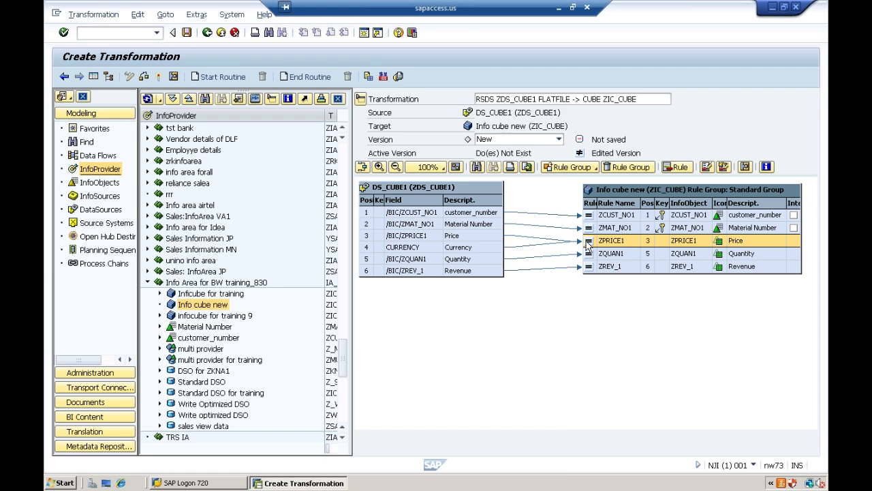
double_click(588, 243)
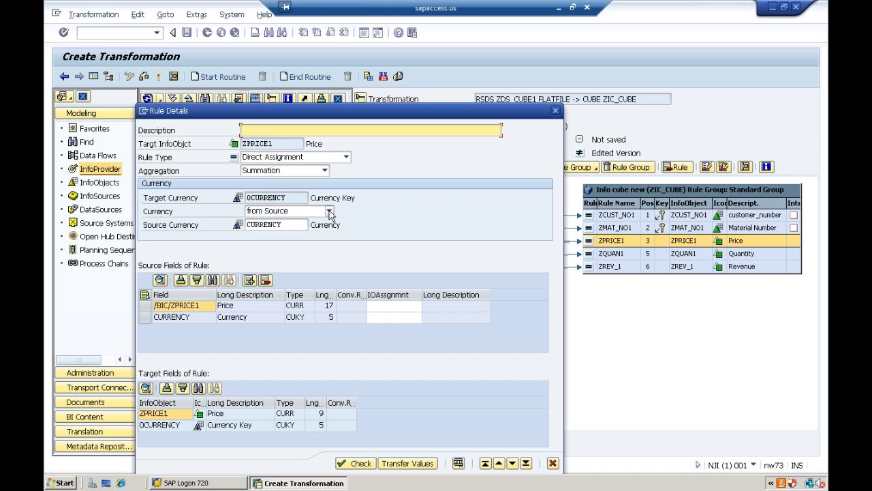
- Set the ZPRICE1 rule's currency handling to 'from Source' (CURRENCY field)
click(330, 212)
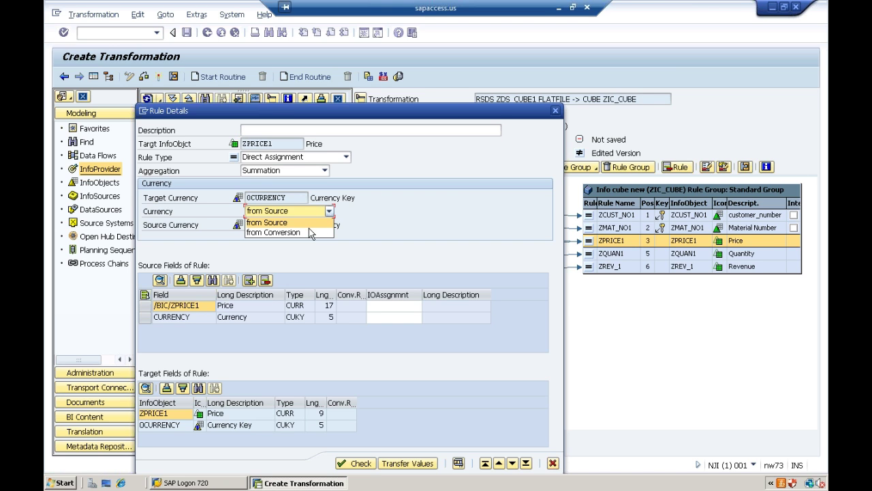
click(329, 211)
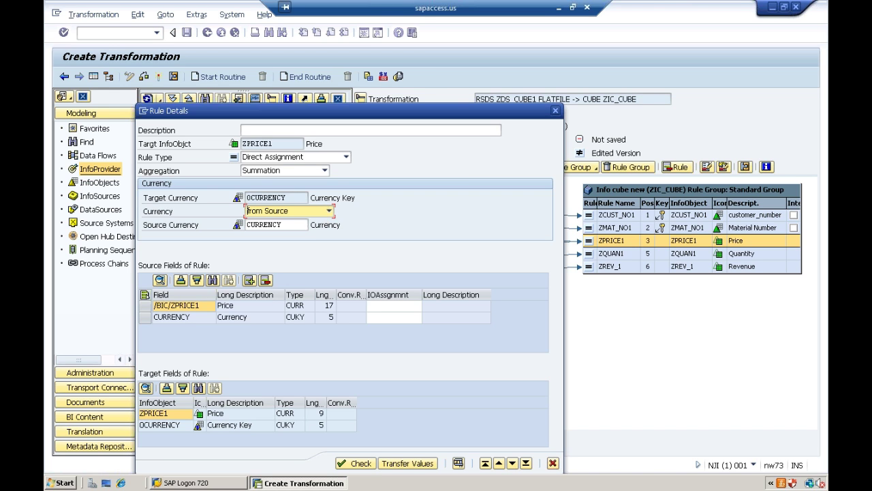
click(324, 171)
click(321, 180)
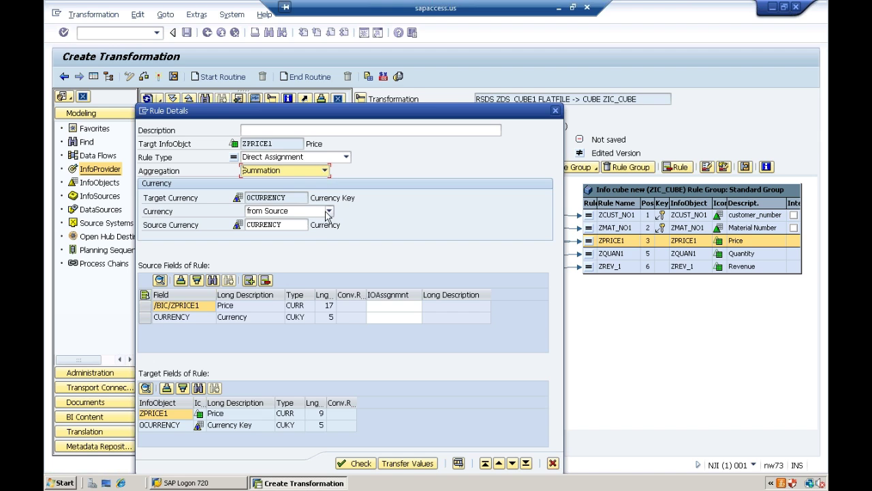
click(329, 212)
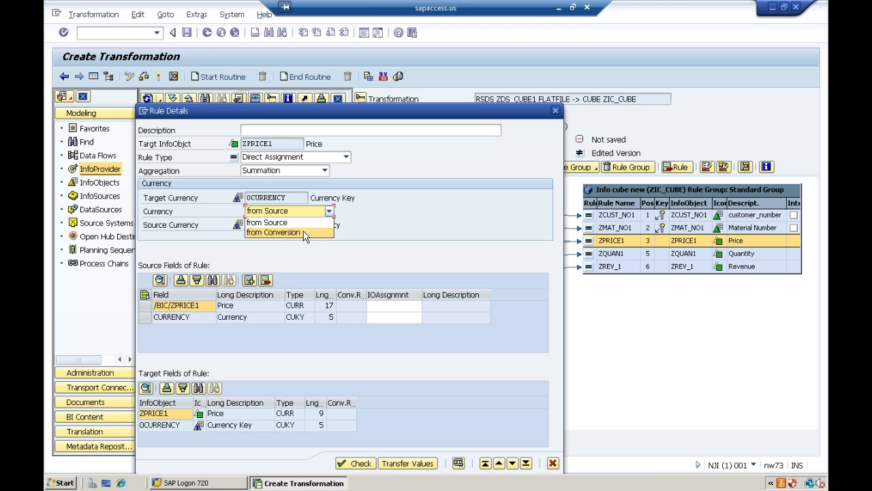
click(303, 233)
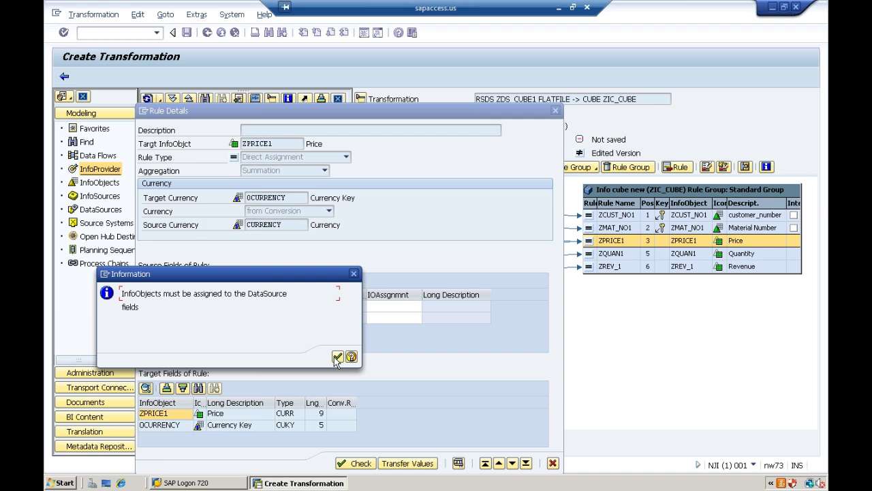
click(337, 357)
click(321, 211)
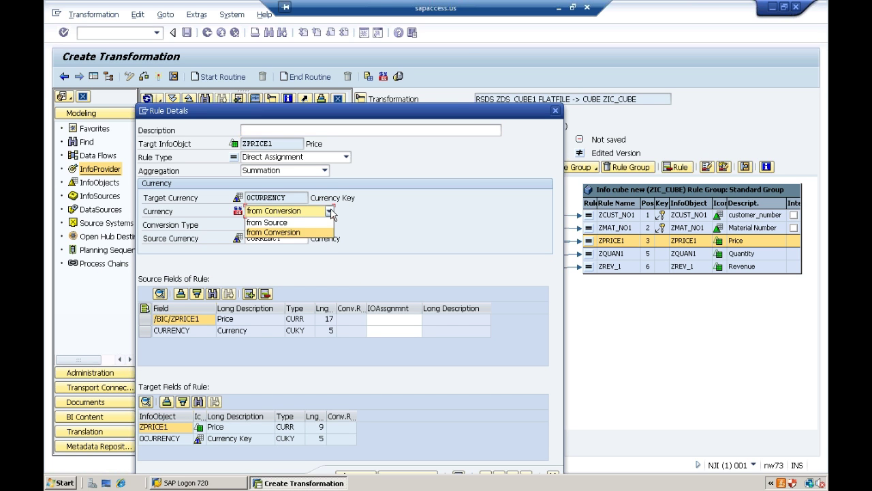
click(310, 223)
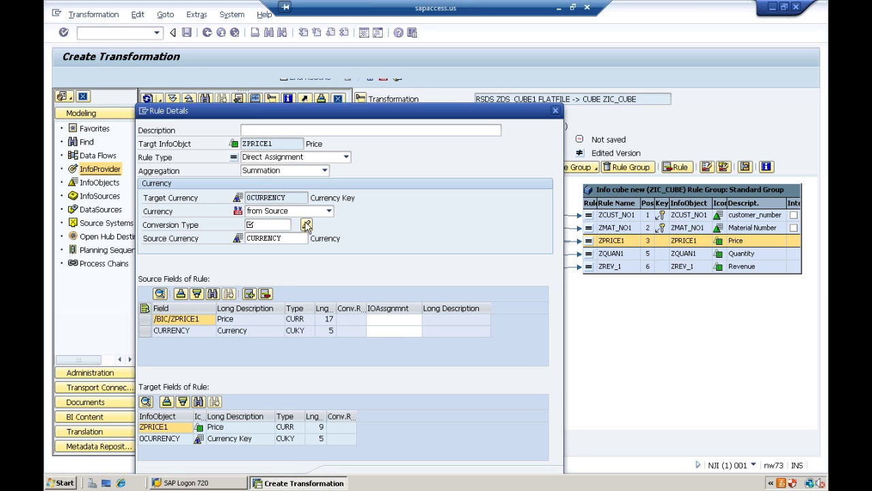
click(307, 225)
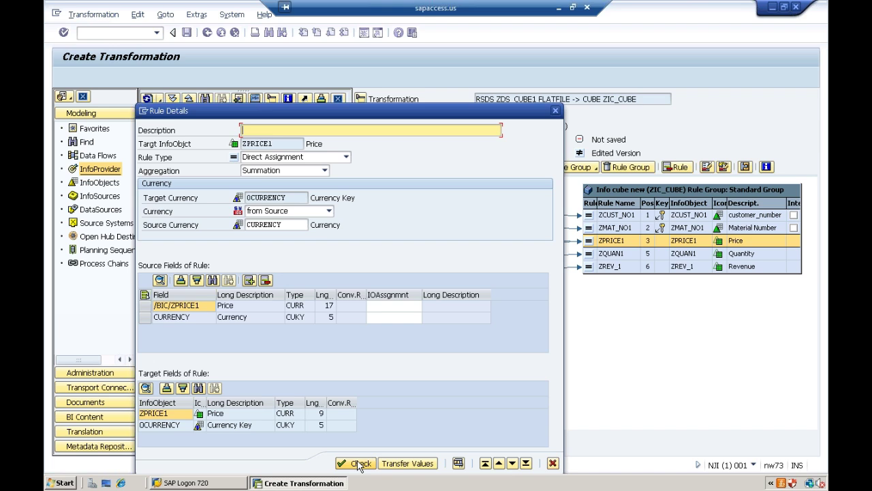
- Check the Price rule for errors and transfer its values to the transformation
click(359, 464)
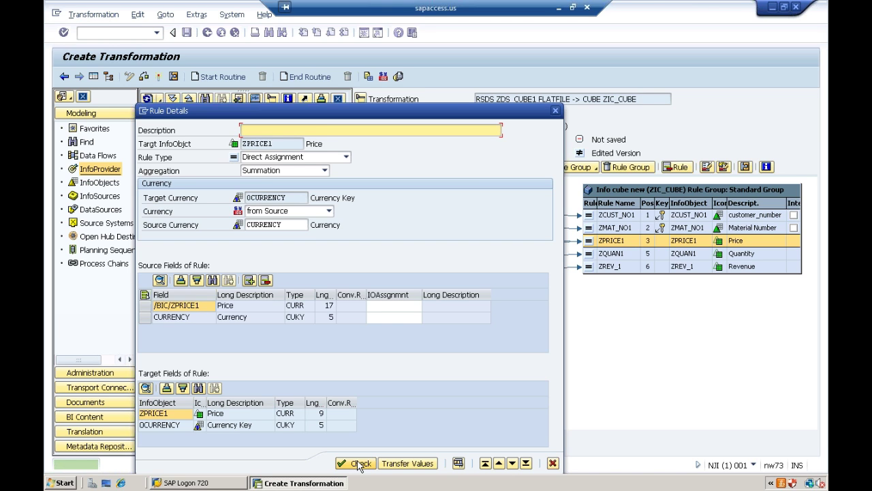
click(359, 464)
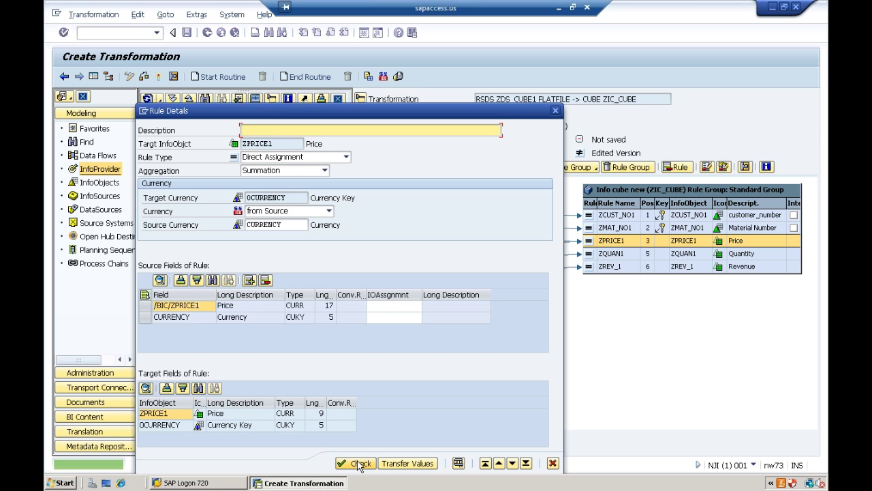
click(420, 462)
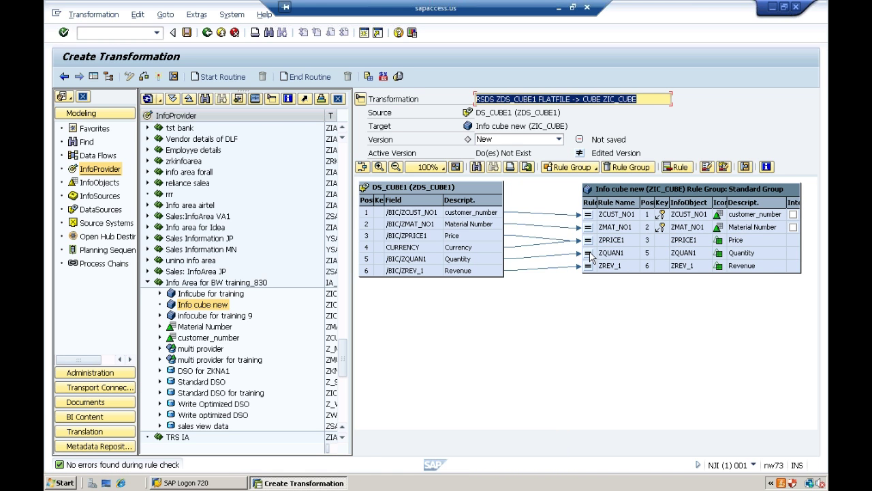
- Check the ZQUAN1 Quantity rule without errors and transfer its values
click(591, 256)
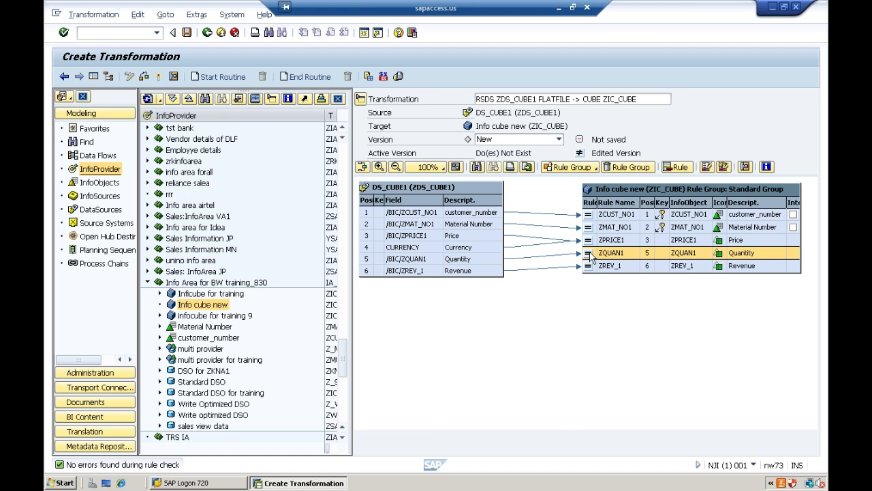
double_click(591, 256)
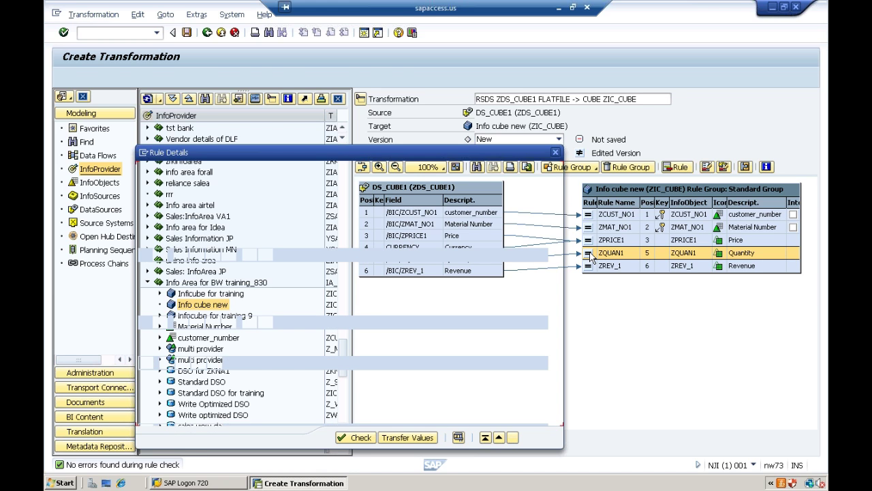
click(356, 437)
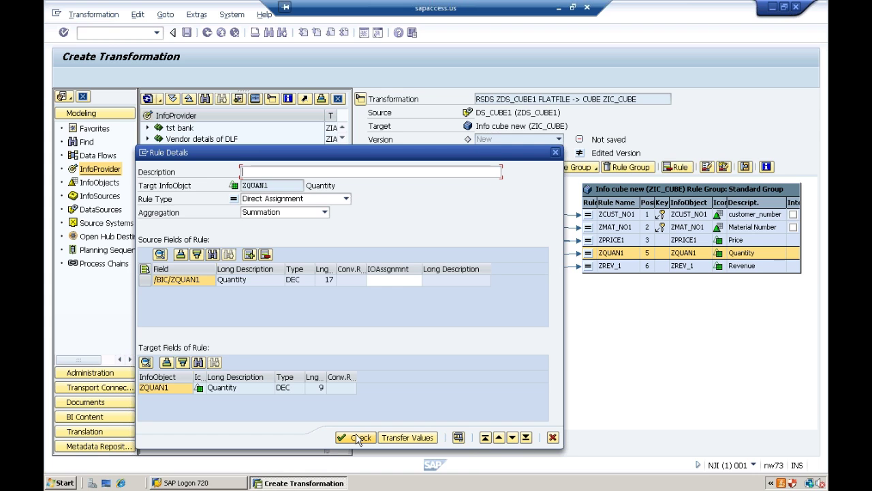
click(357, 438)
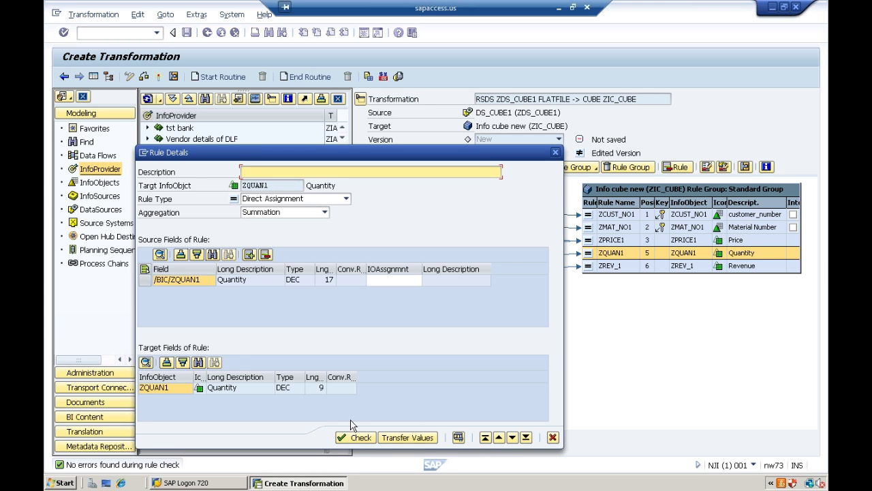
click(401, 440)
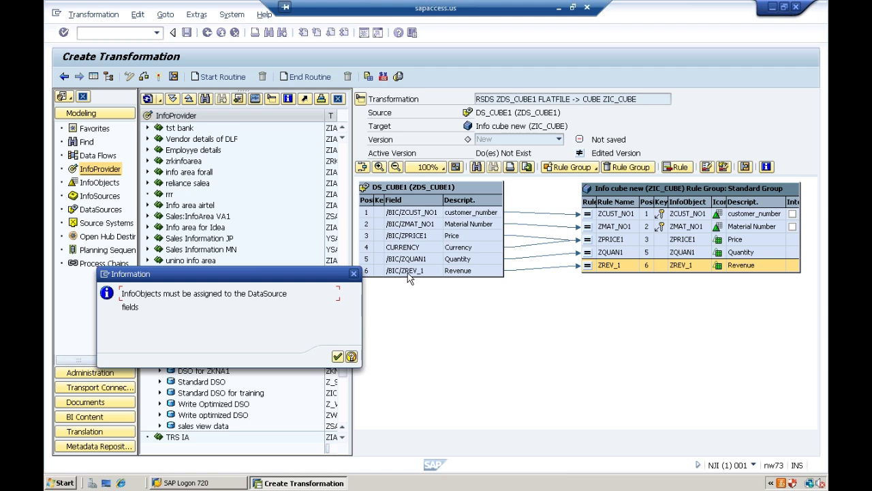
- Set the ZREV_1 Revenue rule's currency handling to No Conversion
click(337, 356)
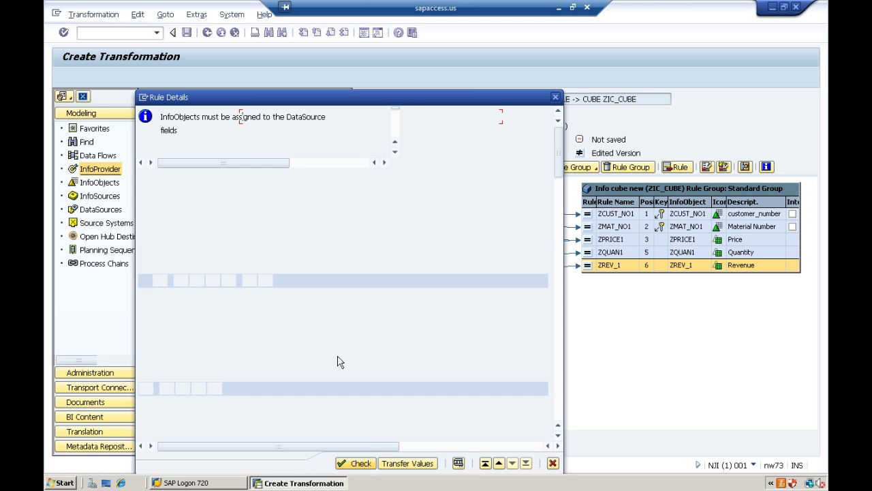
click(329, 197)
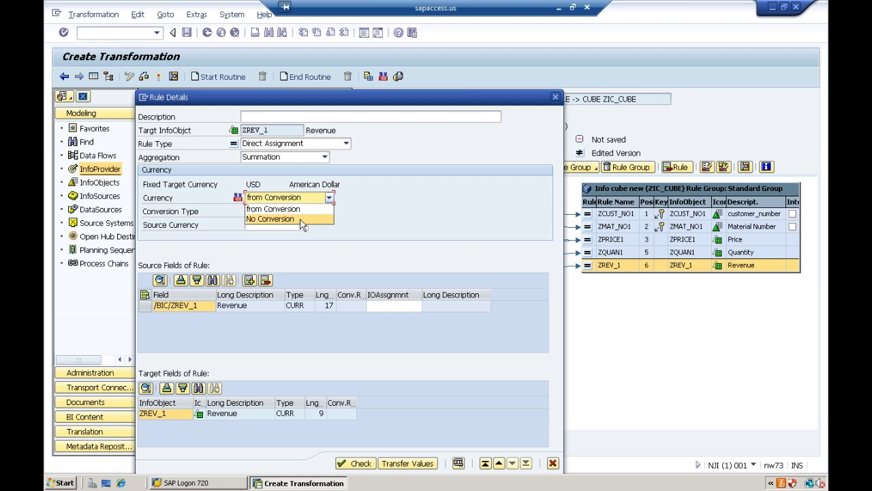
click(300, 219)
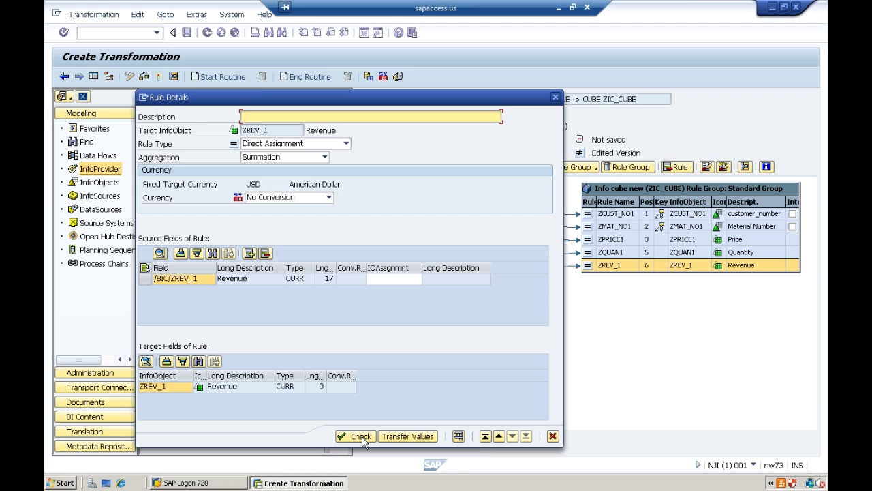
- Transfer the Revenue rule, check the whole transformation, and activate it
click(395, 438)
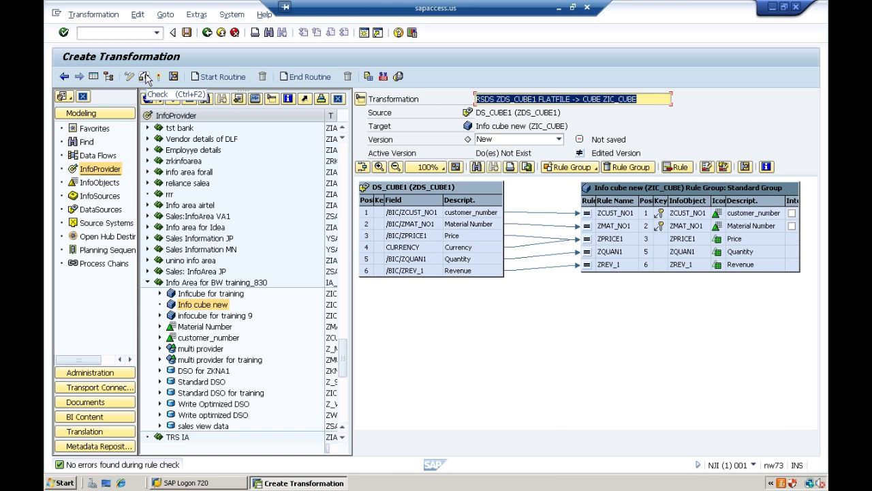
click(145, 76)
click(159, 76)
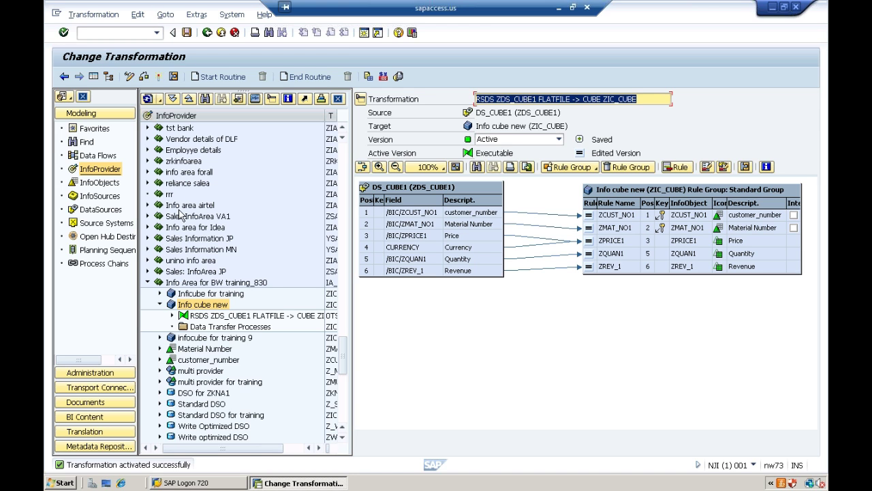
- Display and refresh Info cube new's data flow from Flat File through DS_CUBE1, then close it
right_click(202, 306)
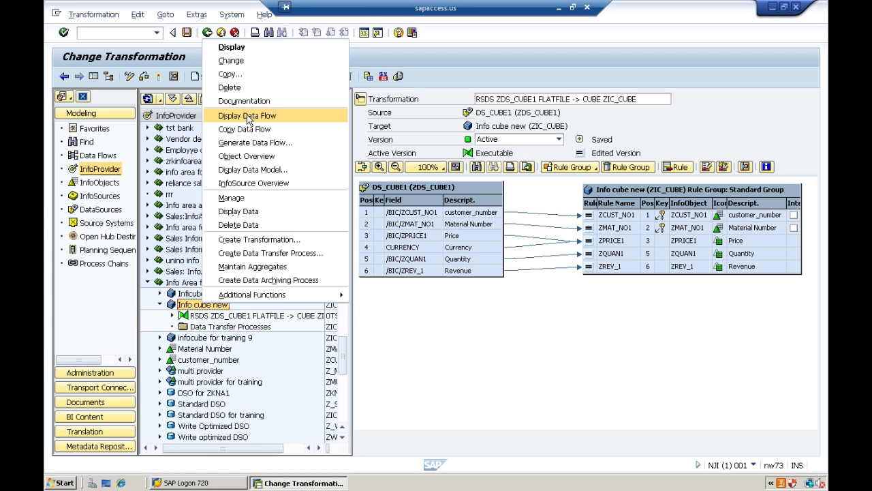
click(247, 116)
click(758, 438)
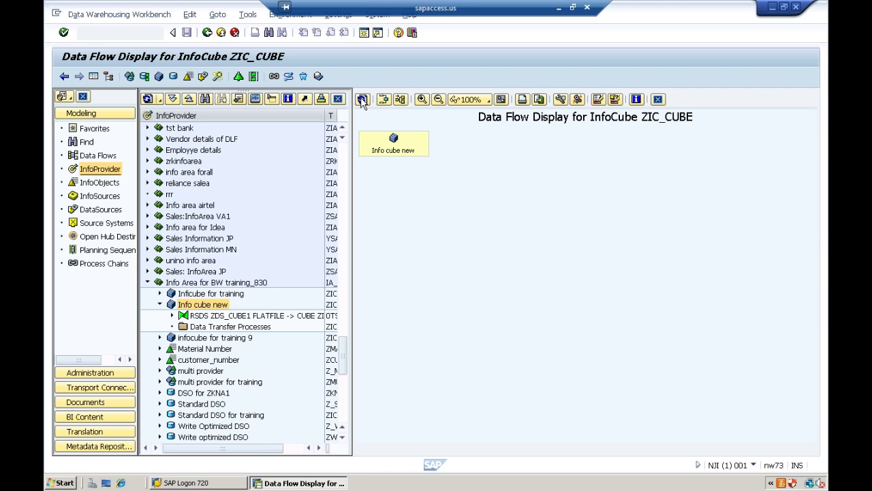
click(362, 100)
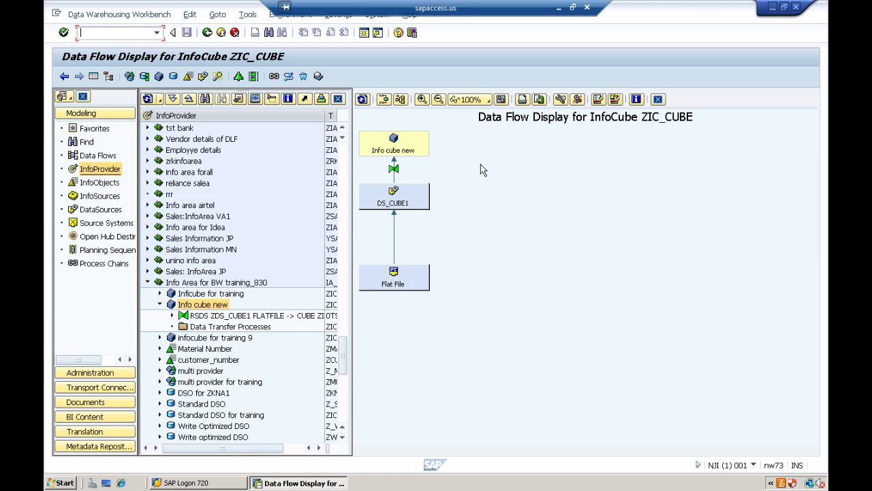
click(657, 100)
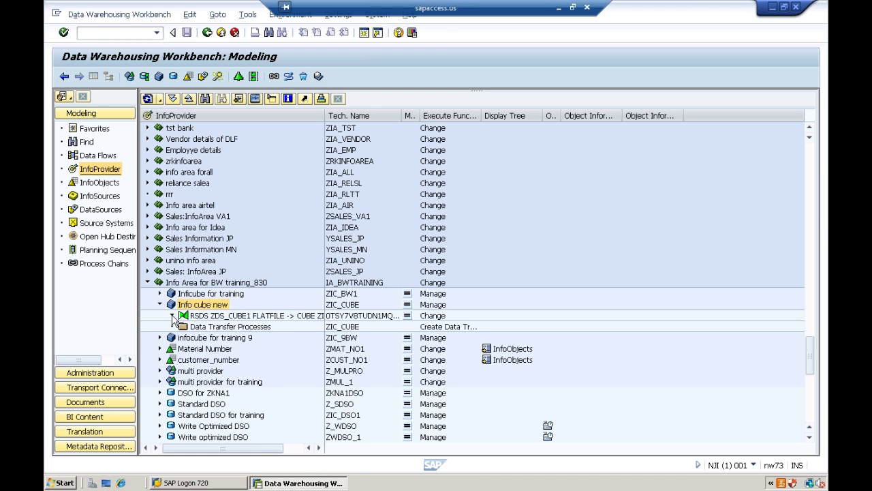
- Create and save InfoPackage ip_ZDS_CUBE1 for DataSource DS_CUBE1, pasting the DataSource name as description
click(172, 317)
right_click(218, 327)
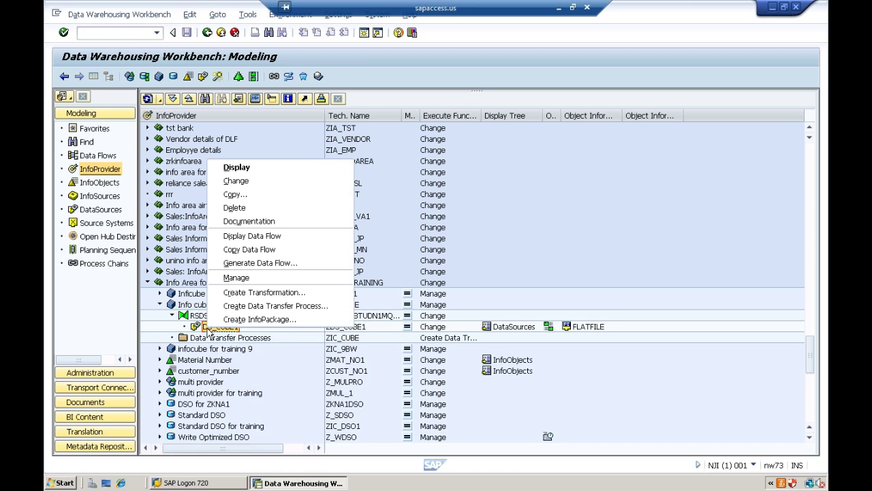
click(248, 322)
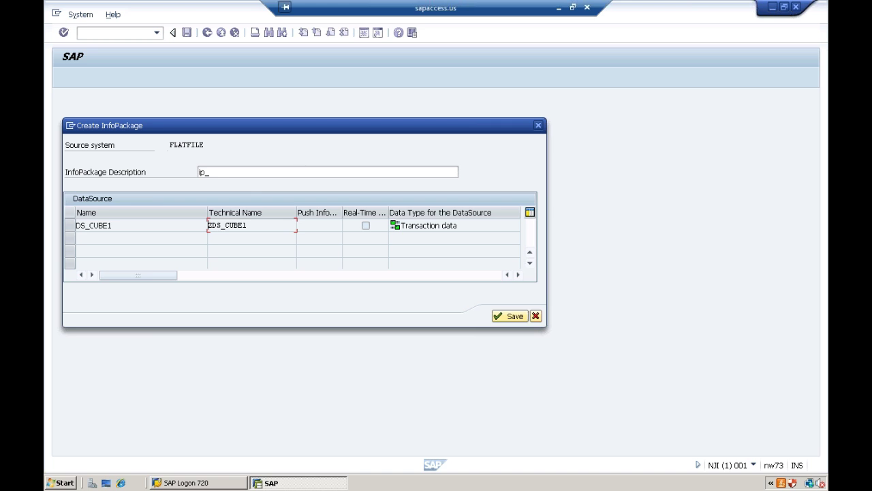
click(209, 171)
text(ZDS_CUBE1)
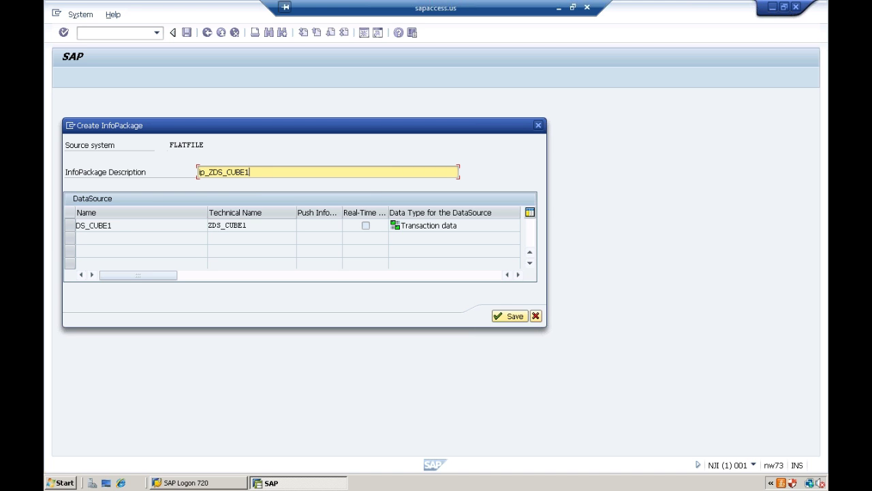
click(501, 315)
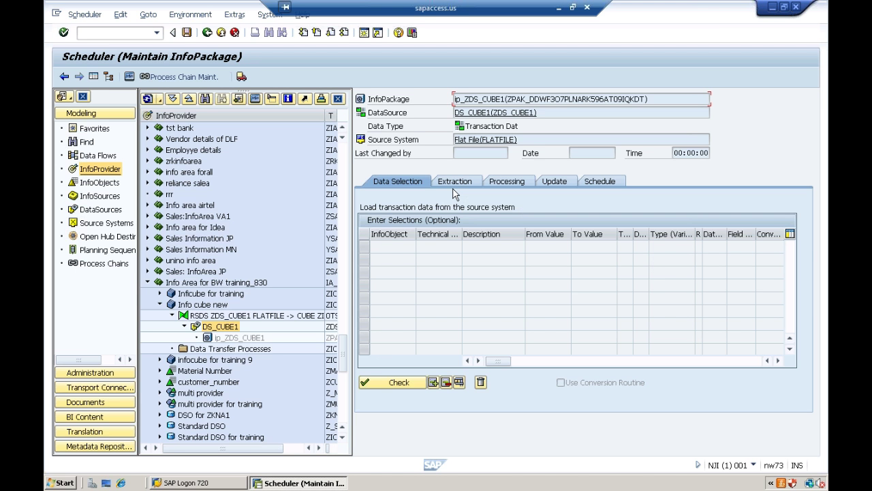
- Start the full load immediately from the Schedule tab, view the Monitor, and return
click(455, 182)
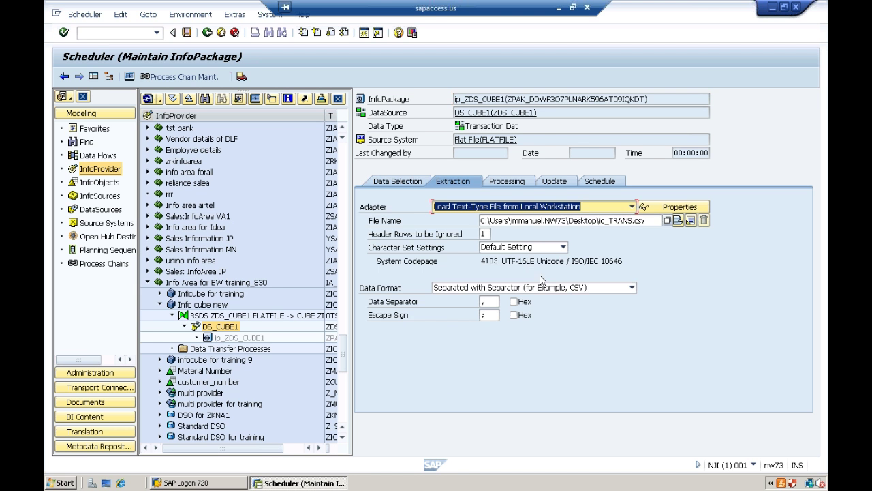
click(507, 181)
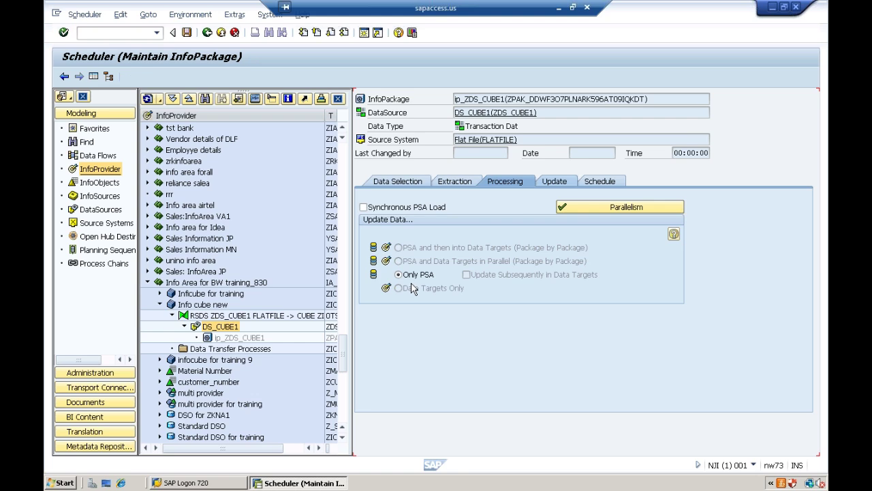
click(554, 181)
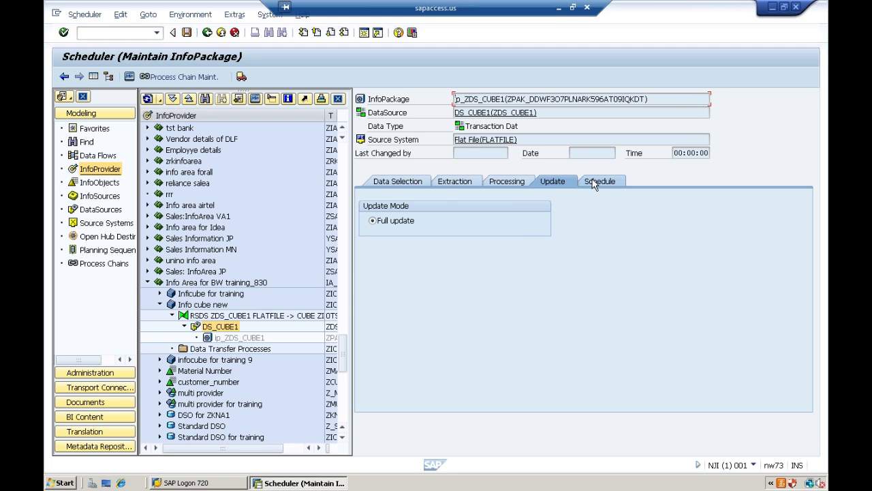
click(593, 181)
click(409, 303)
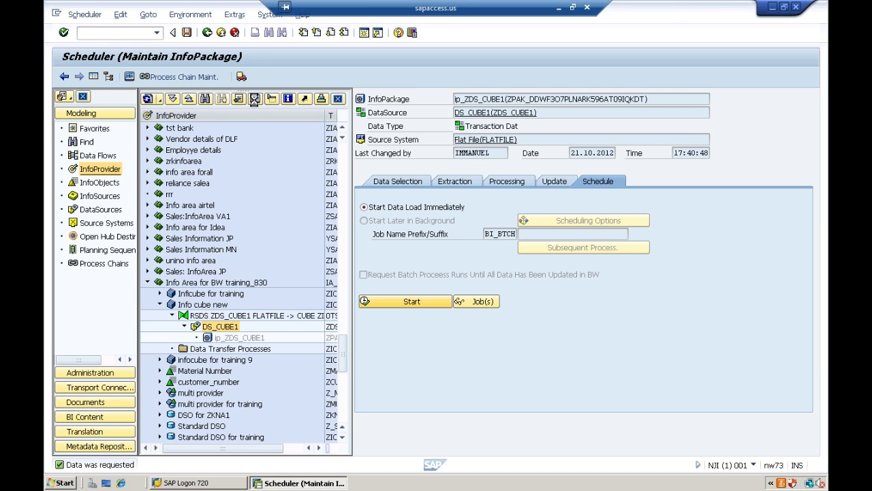
click(255, 100)
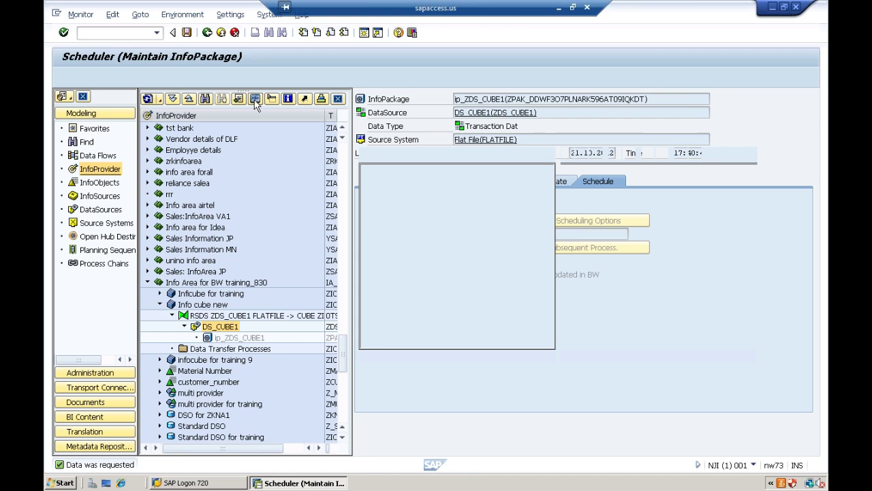
key(F3)
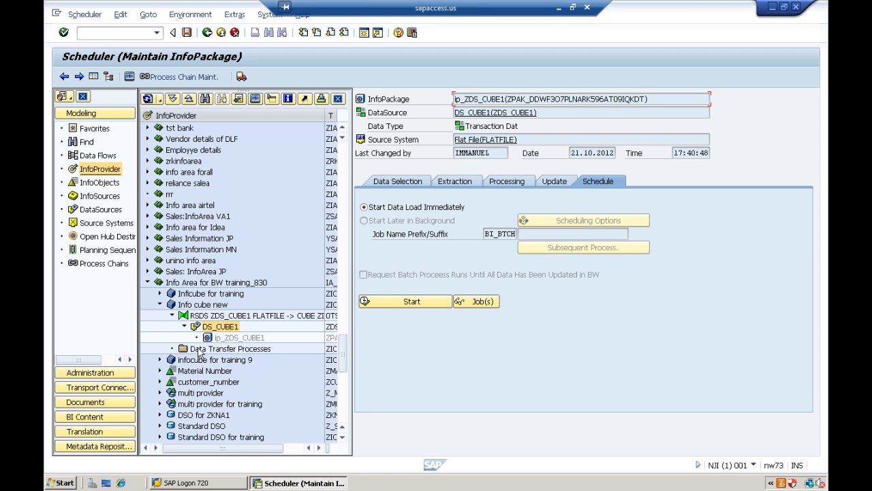
- Create a new DTP from DS_CUBE1 to ZIC_CUBE, saving the InfoPackage when asked
click(231, 350)
right_click(231, 351)
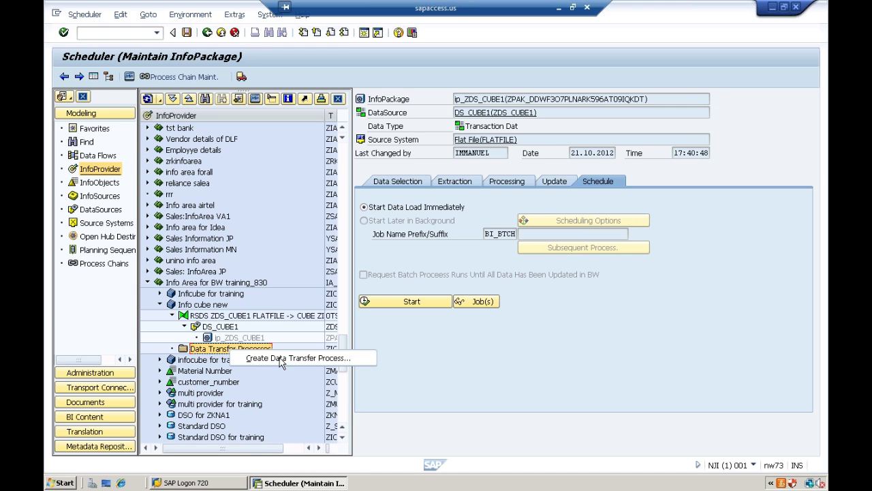
click(282, 359)
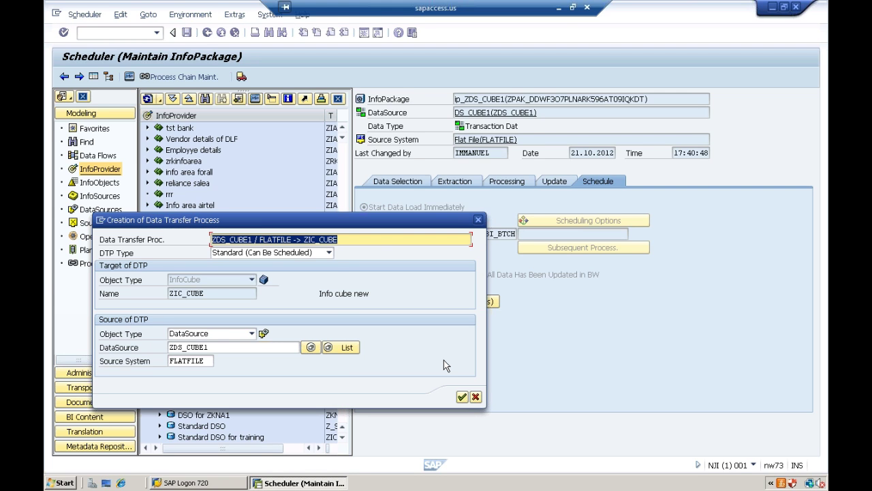
key(Return)
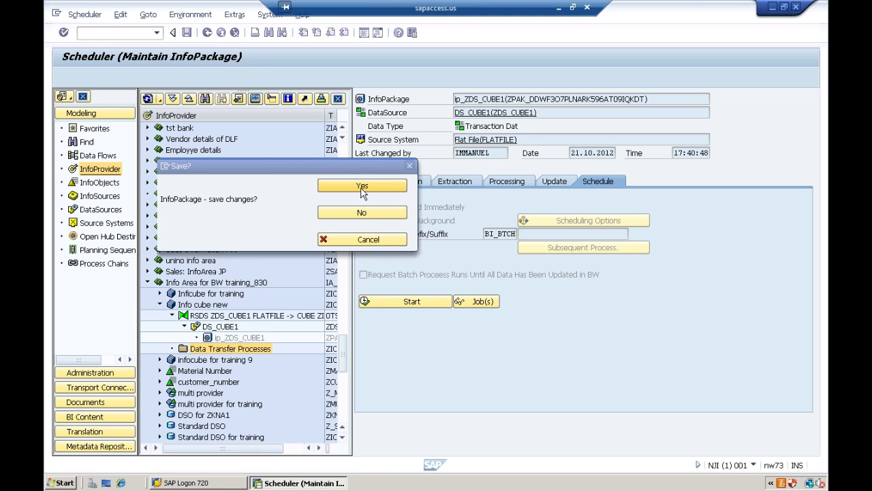
click(362, 190)
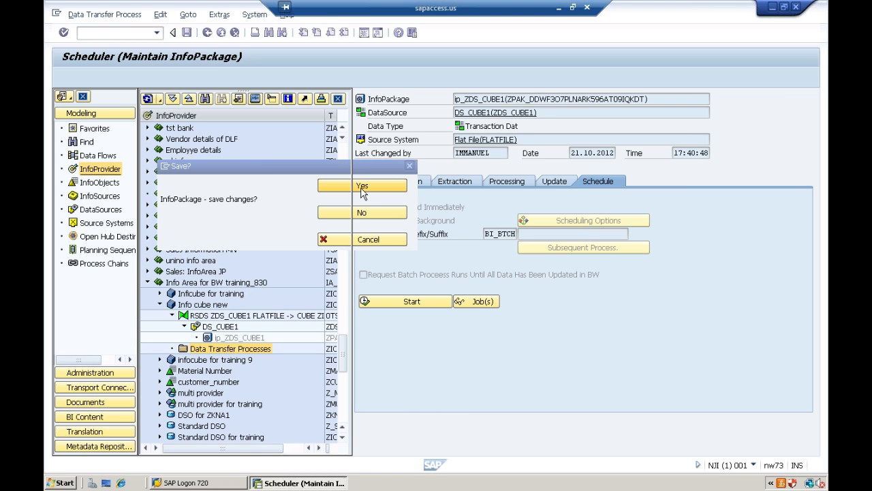
- Set the DTP extraction mode to Full, activate it, and execute the DTP request
click(503, 234)
click(502, 246)
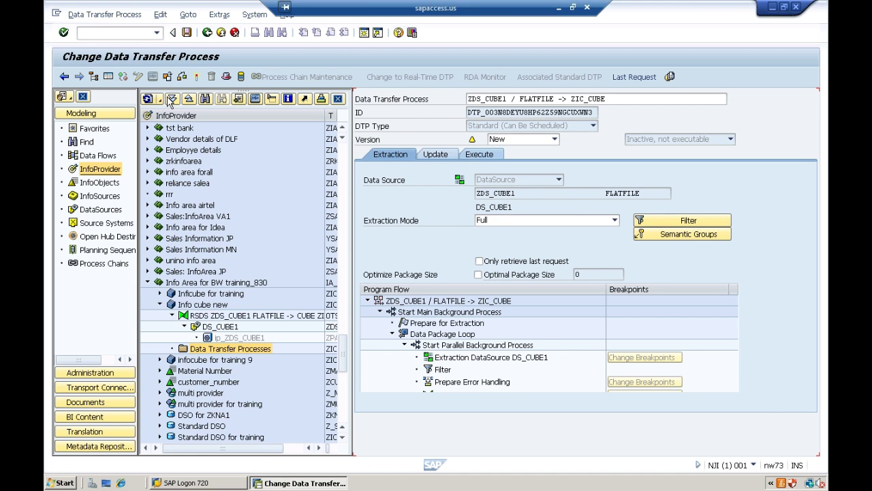
click(195, 77)
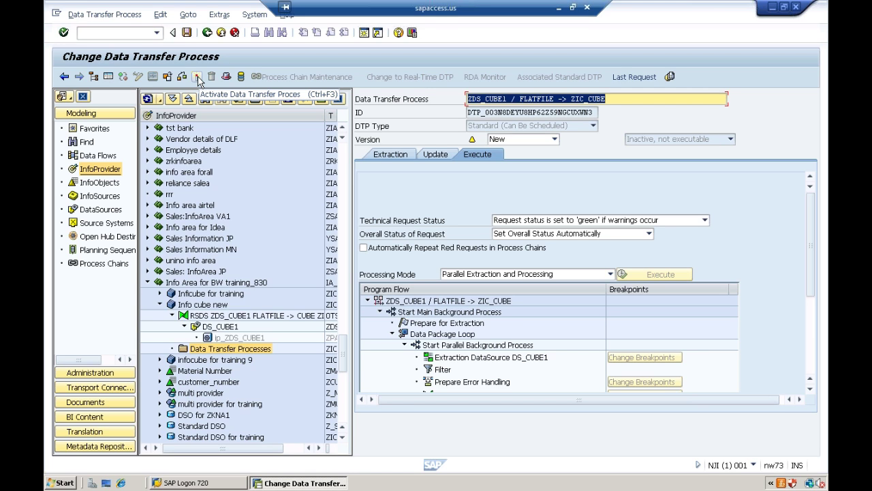
click(196, 77)
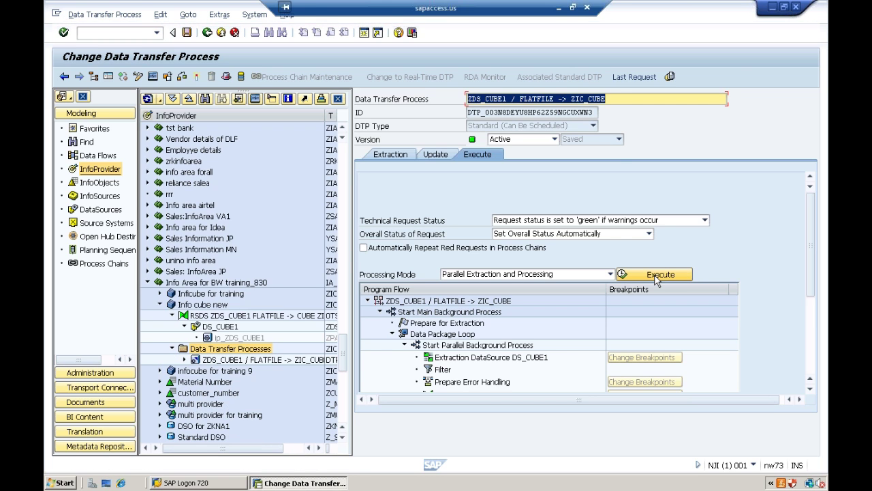
click(656, 277)
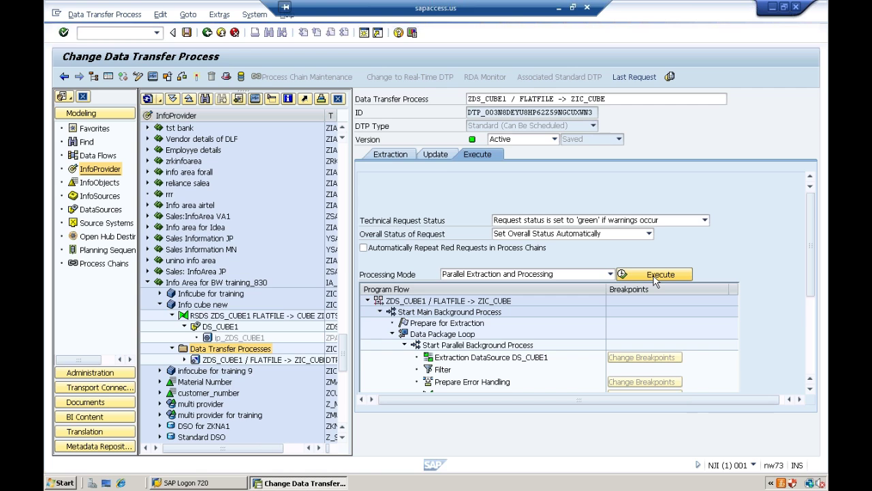
click(654, 276)
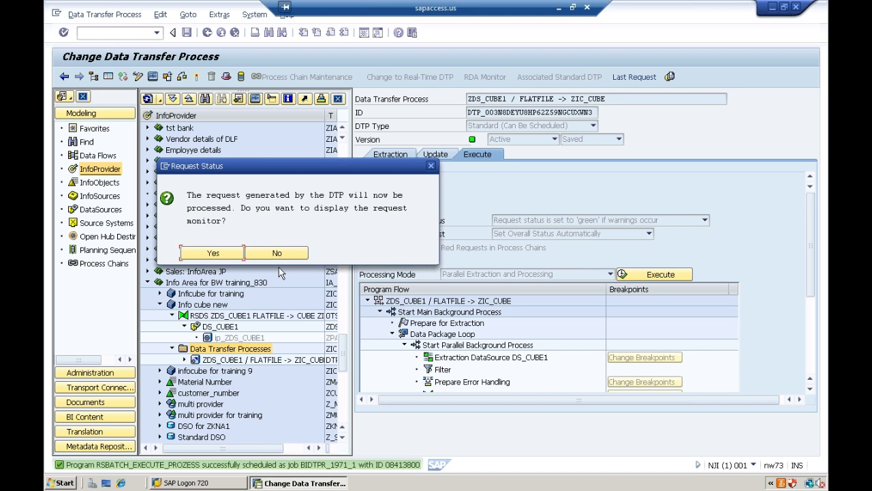
- Check request 1971's 20 records in the monitor, then show ZIC_CUBE's Contents under Manage InfoProvider
click(219, 256)
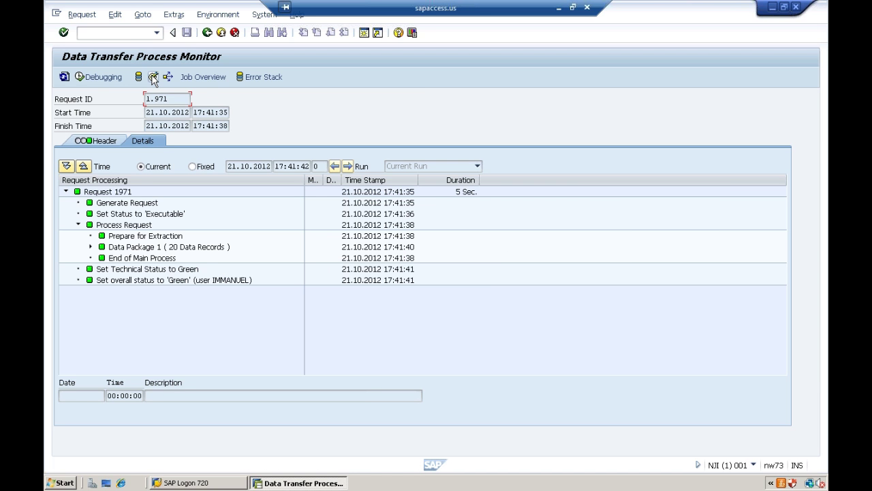
click(152, 77)
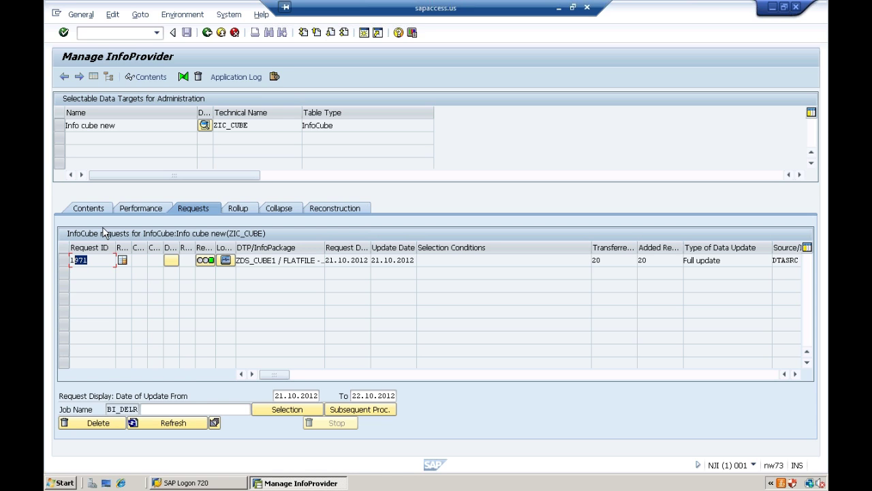
click(94, 211)
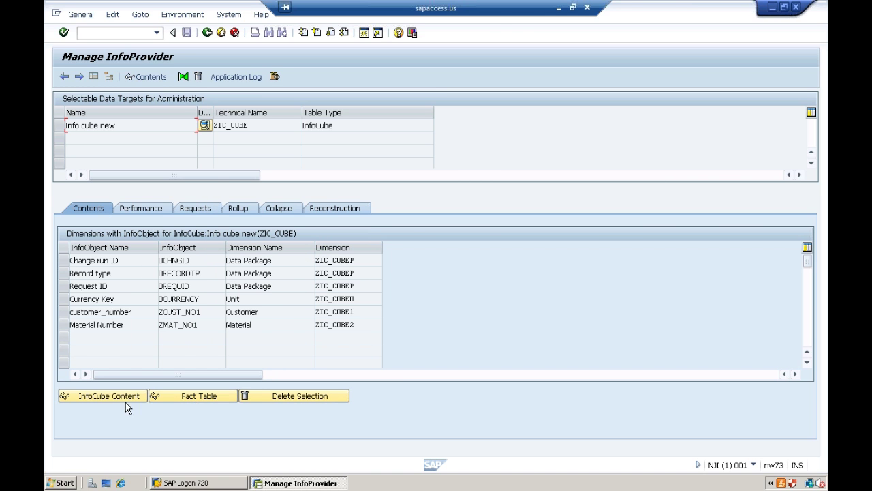
click(190, 399)
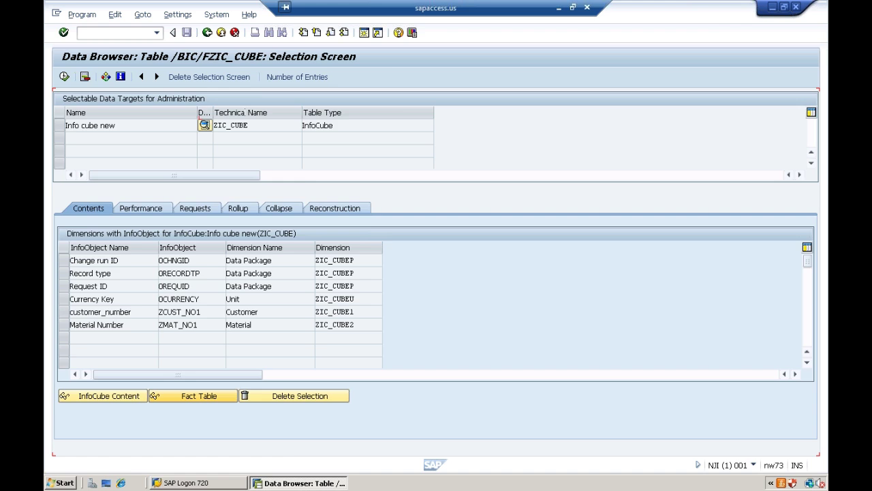
key(F8)
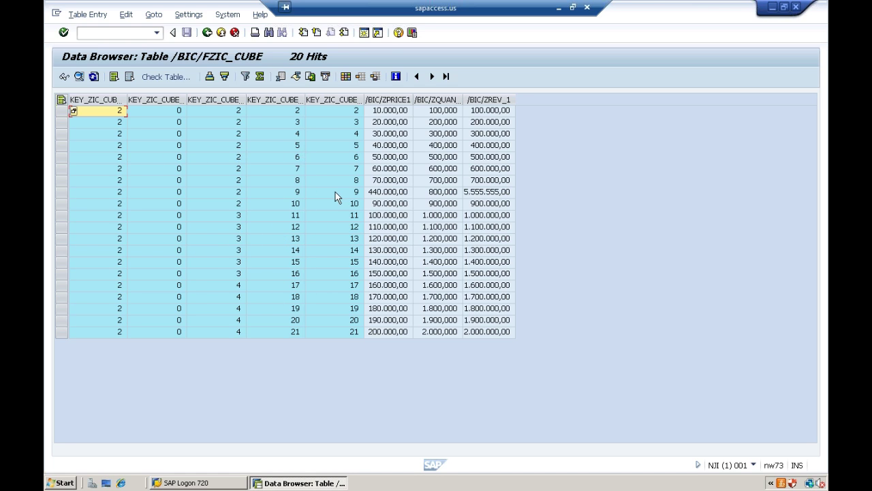
click(206, 33)
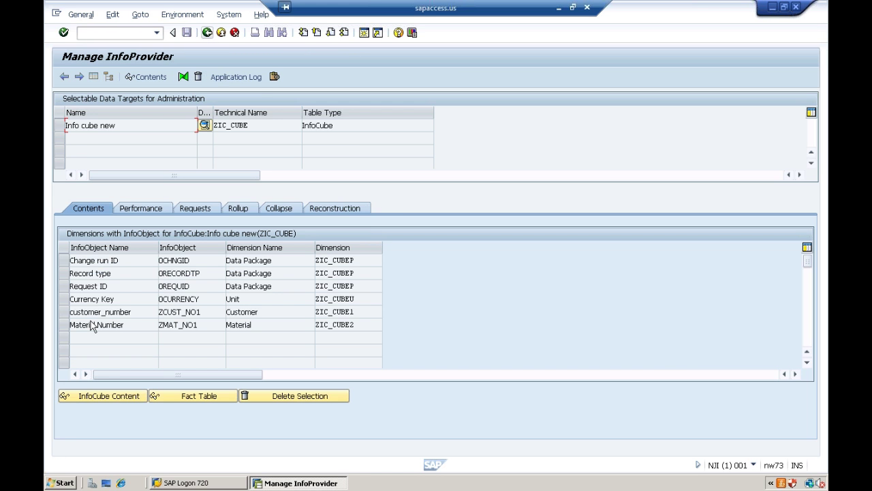
- List ZIC_CUBE content with customer, material and currency SIDs plus Currency added to the output
click(99, 398)
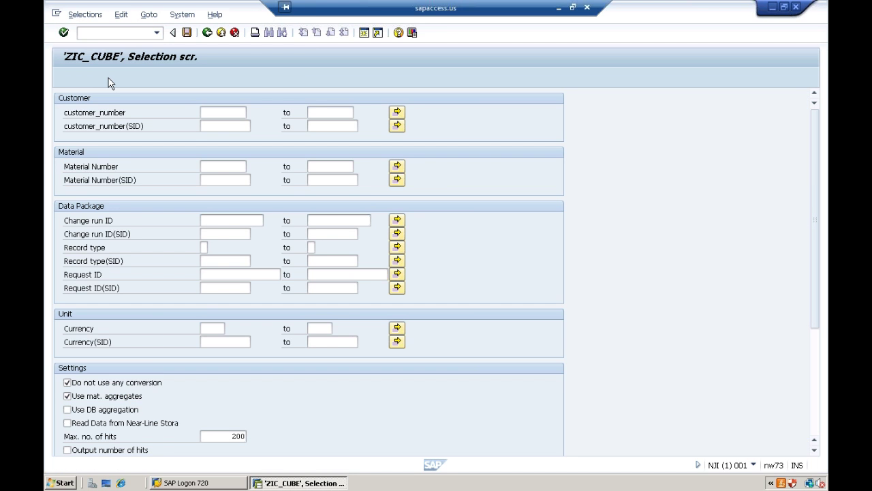
click(109, 78)
click(67, 126)
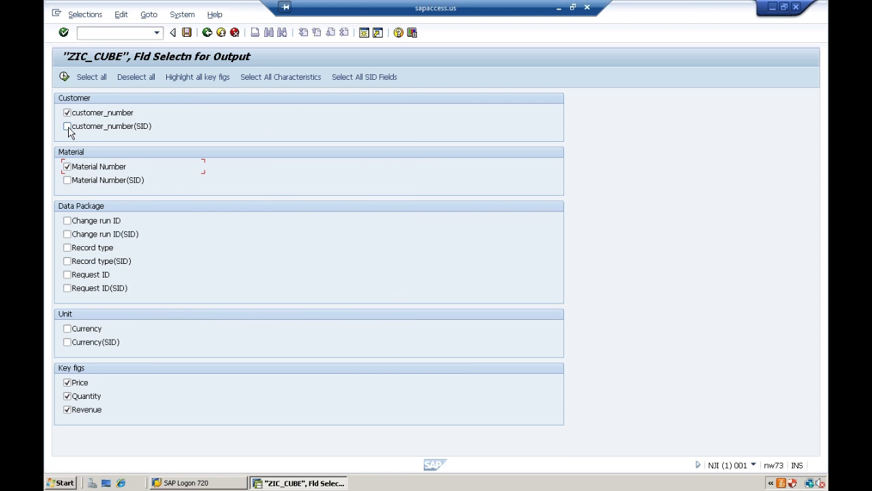
click(67, 180)
click(67, 328)
click(66, 342)
click(66, 78)
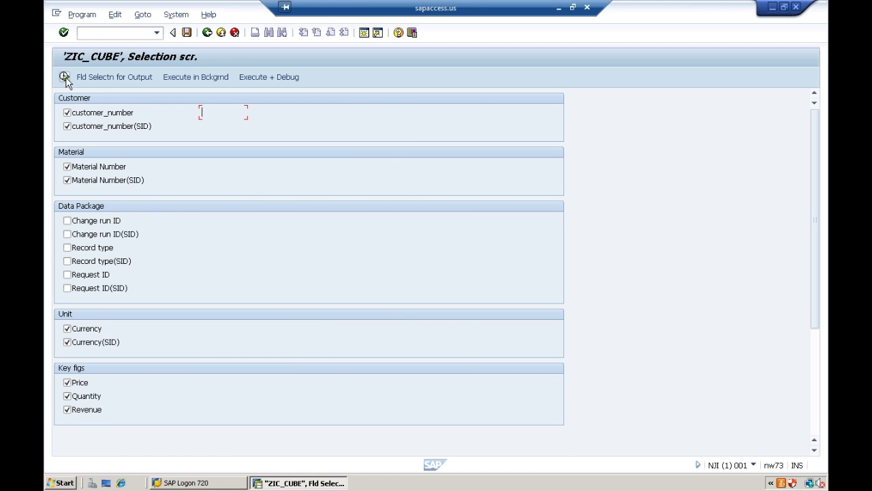
click(64, 78)
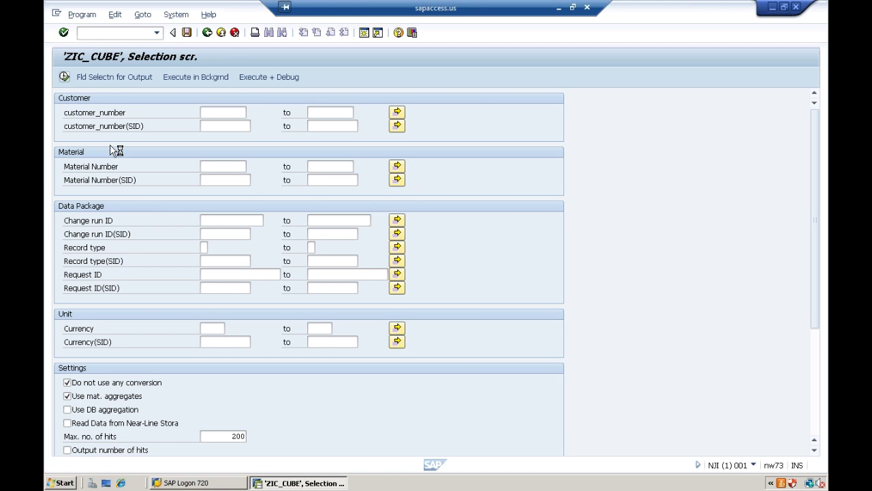
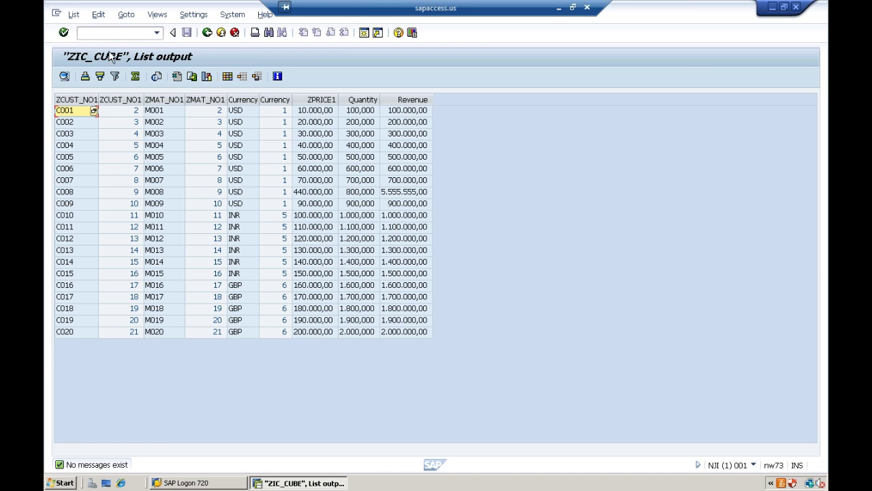
- Back out of the ZIC_CUBE list, Manage InfoProvider and DTP monitor to the ZDS_CUBE1 DTP display
click(207, 33)
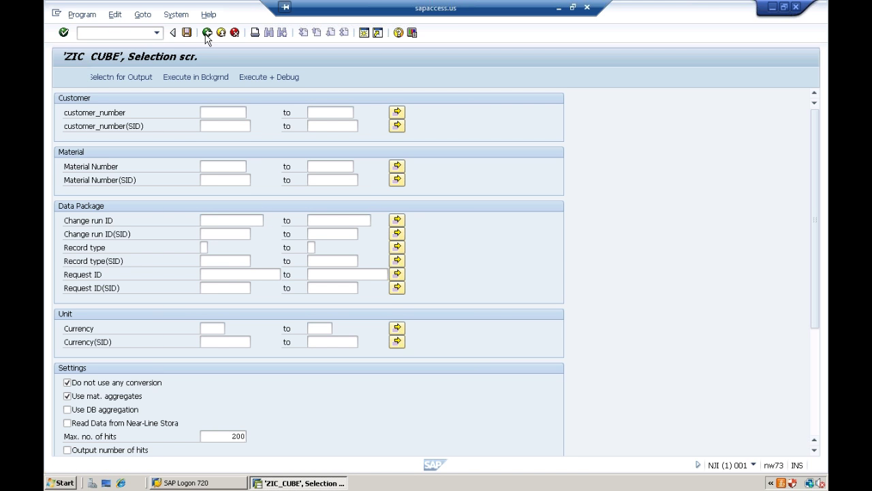
click(207, 33)
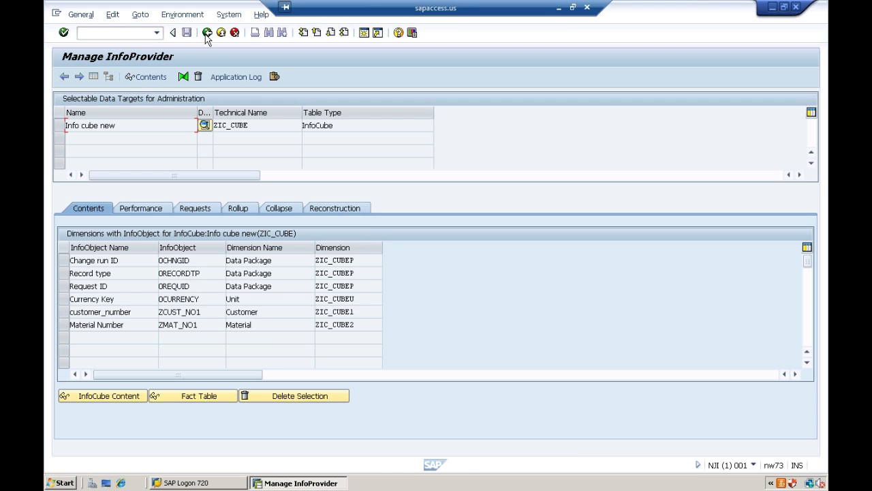
click(208, 33)
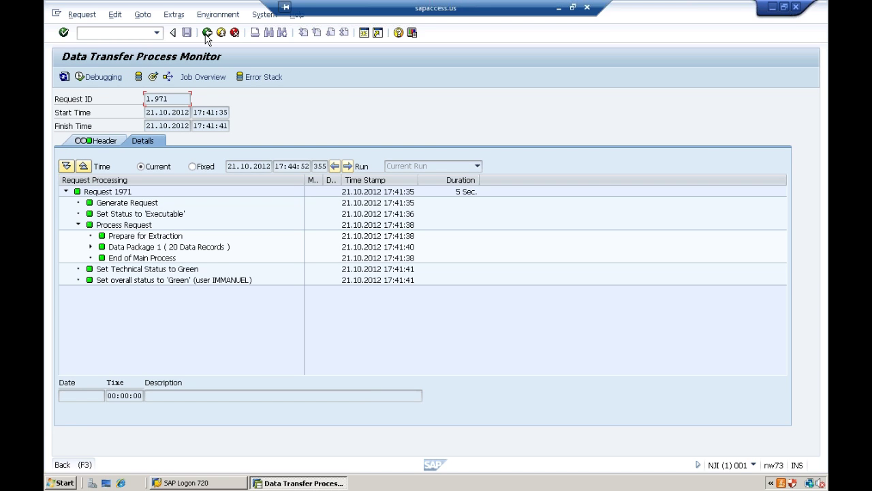
click(206, 34)
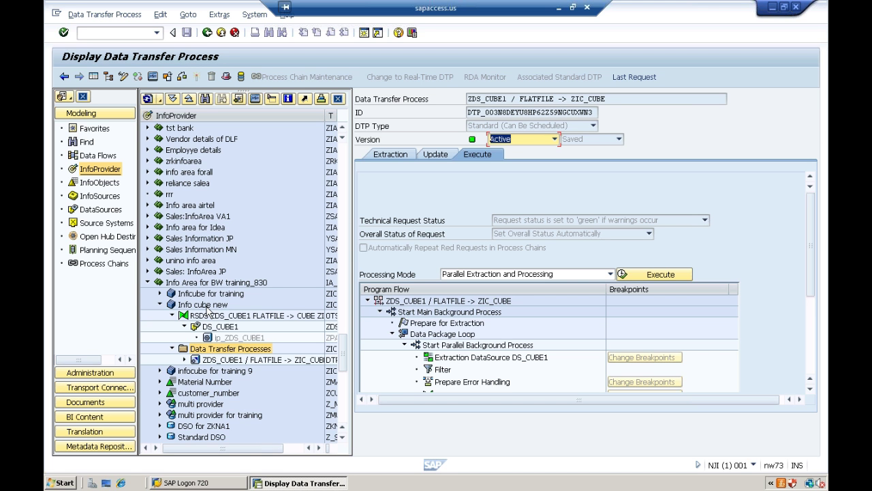
- Open the 'Info cube new' ZIC_CUBE definition and select its Customer dimension (ZIC_CUBE1)
click(214, 306)
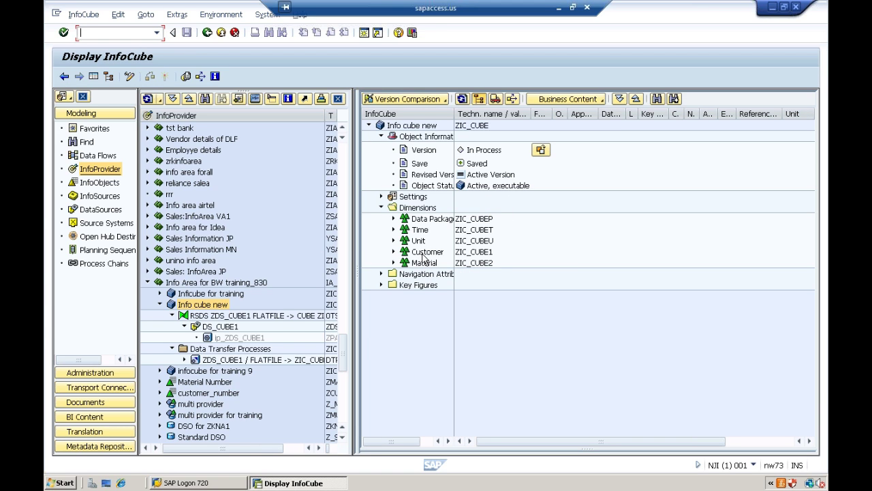
click(423, 253)
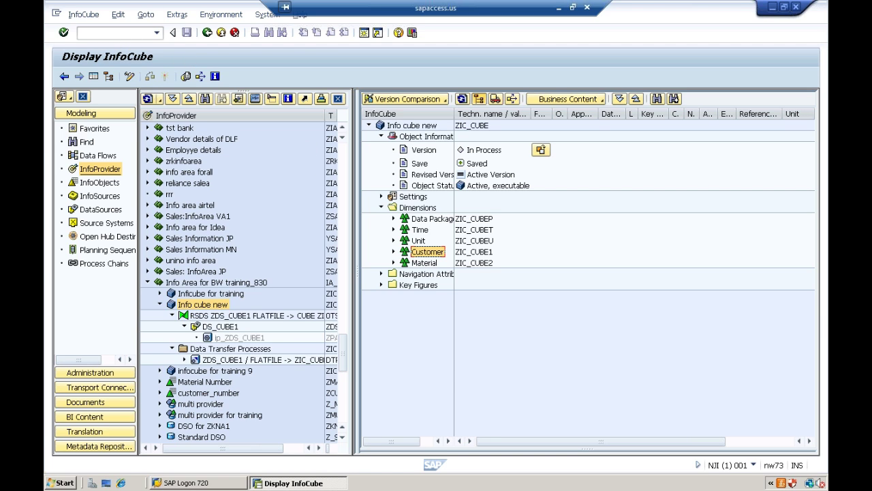
- Start SE11 in a new session with /ose11 and search database tables matching *ZIC_CUBE*
text(/ose11)
key(Return)
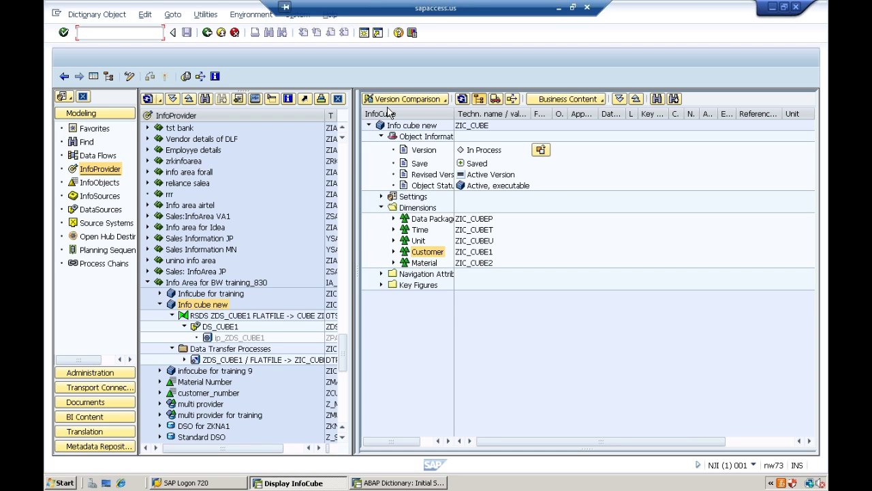
text(*zu)
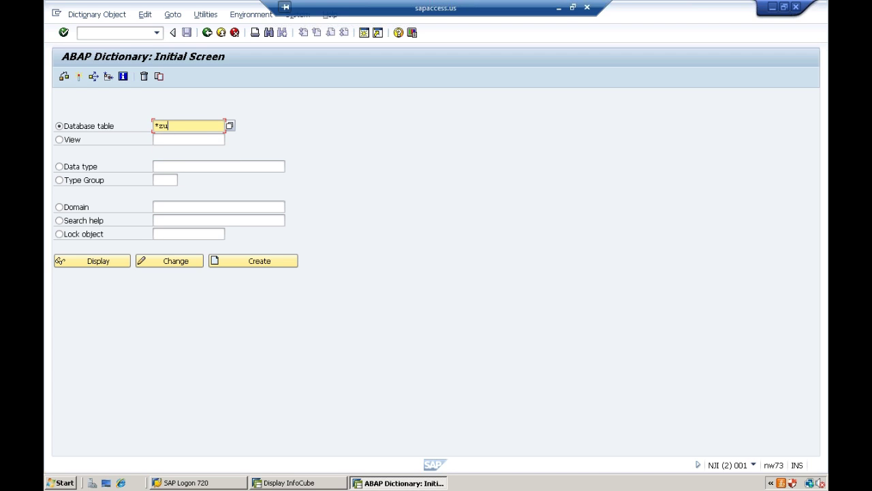
text(c_cube*)
key(Return)
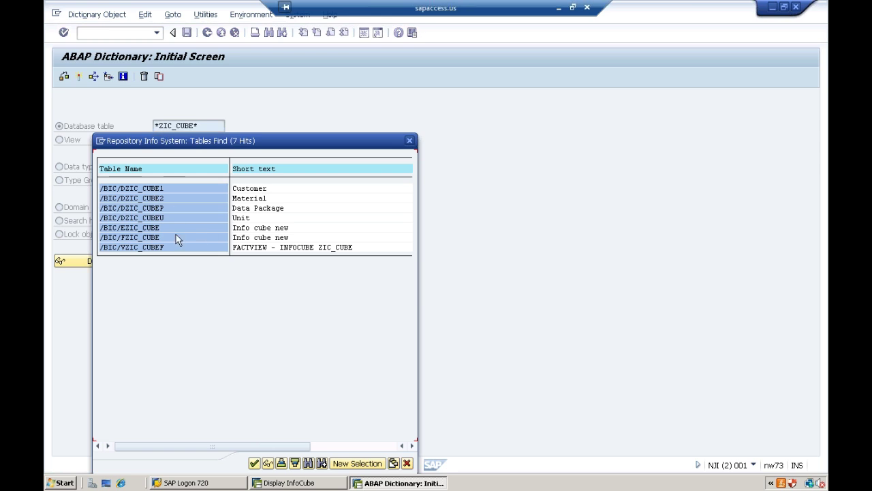
- Review the /BIC/EZIC_CUBE, DZIC_CUBEU, DZIC_CUBEP and DZIC_CUBE2 hits, then display /BIC/DZIC_CUBE1
click(144, 230)
click(158, 218)
click(156, 209)
click(159, 199)
double_click(156, 190)
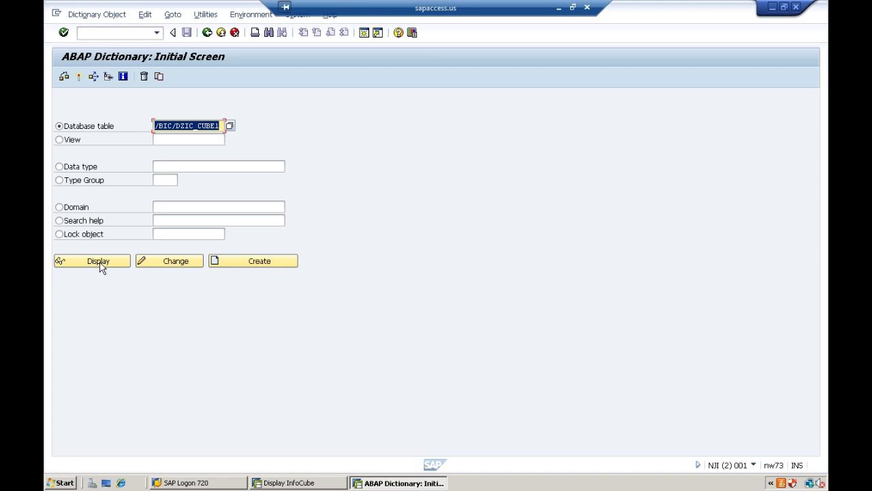
click(95, 262)
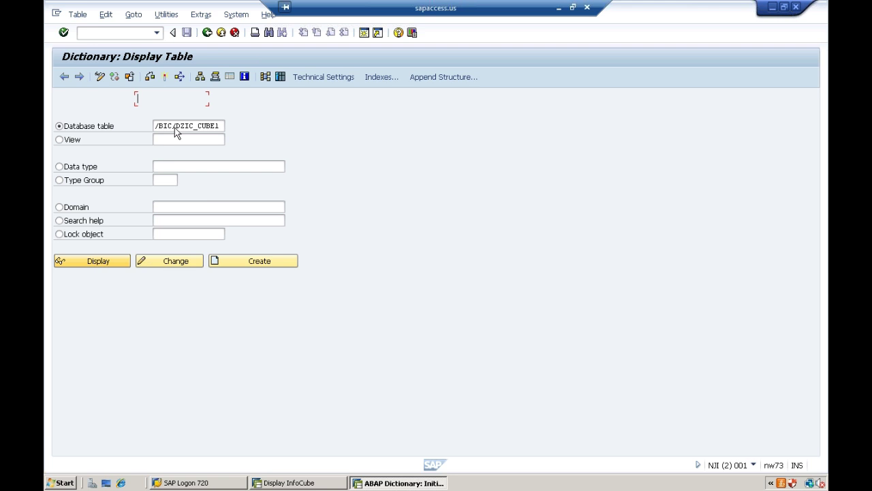
- List all 21 entries of /BIC/DZIC_CUBE1, then back out to the ABAP Dictionary start screen
click(282, 78)
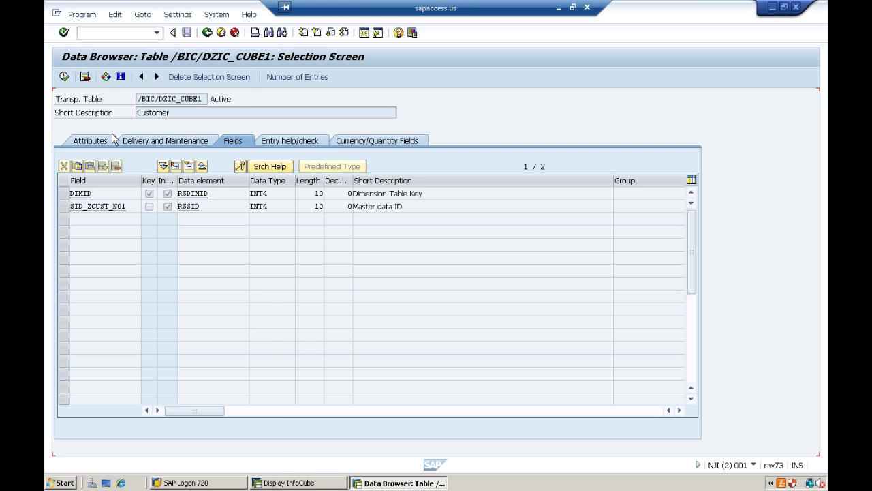
click(65, 77)
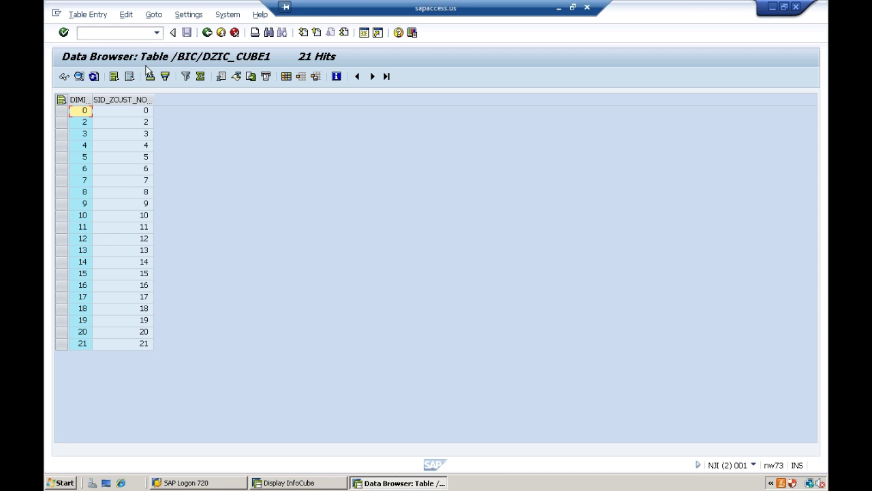
click(207, 33)
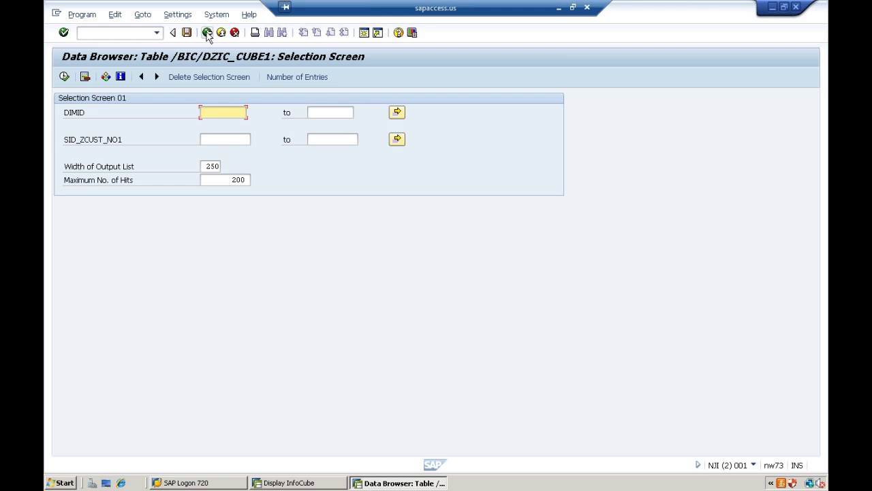
click(207, 33)
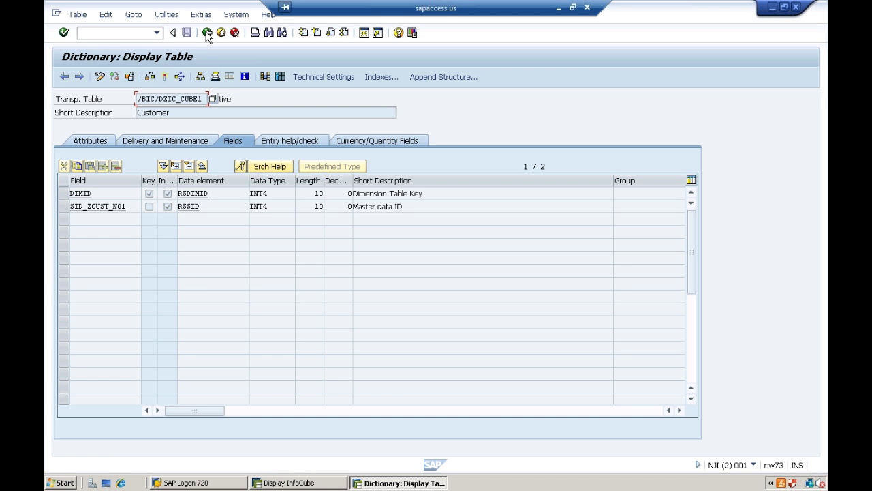
click(208, 33)
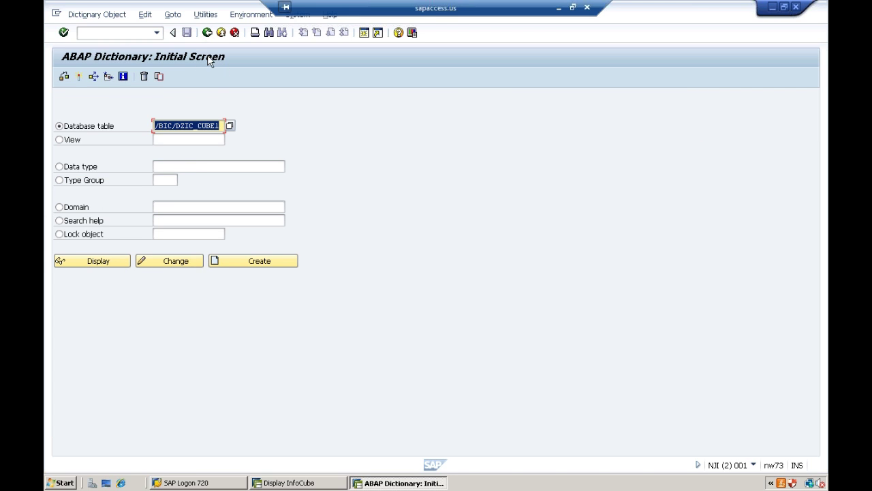
- Exit the dictionary to SAP Easy Access and switch to the Display InfoCube ZIC_CUBE window
click(207, 33)
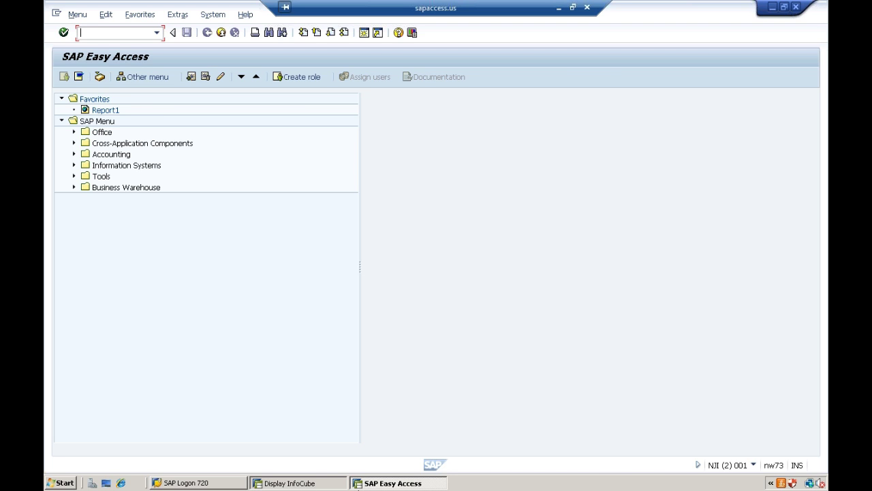
click(306, 483)
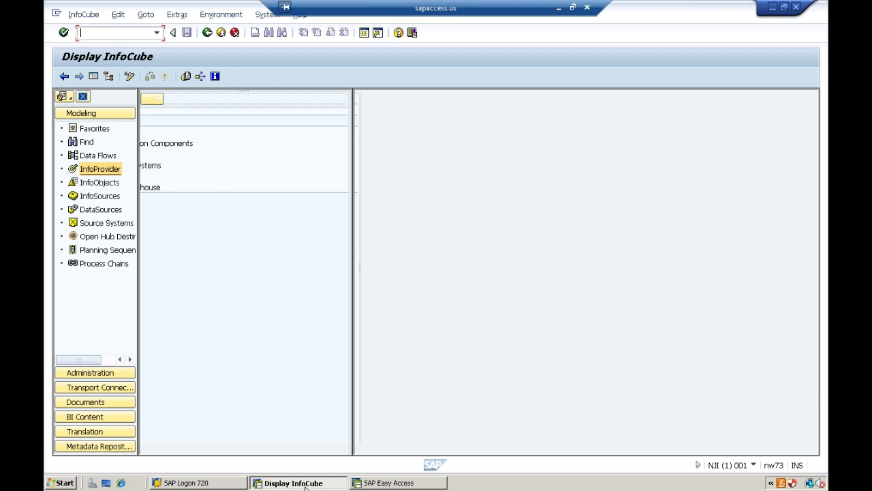
- Expand the BW training key figure and characteristic catalogs and open customer_number (ZCUST_N01)
click(96, 183)
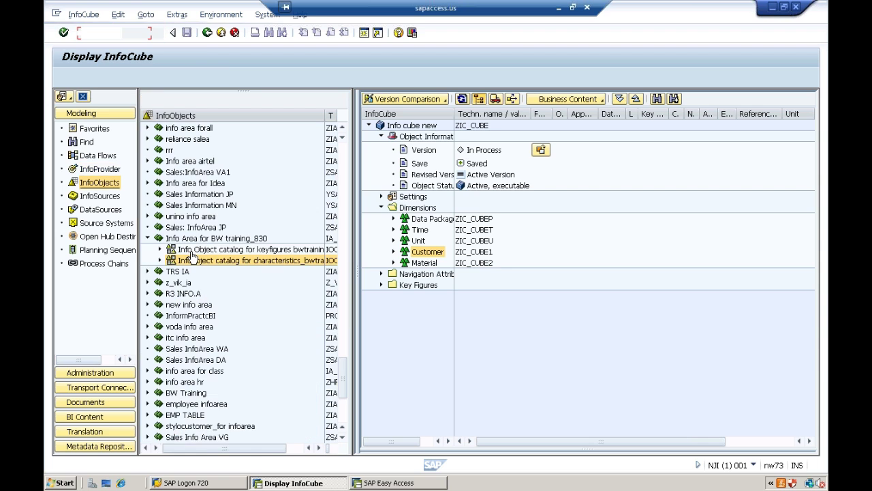
click(160, 250)
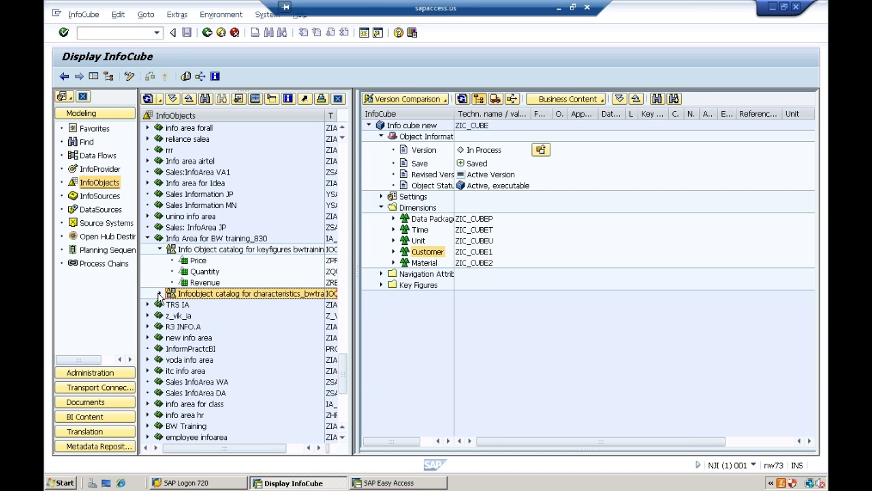
click(160, 293)
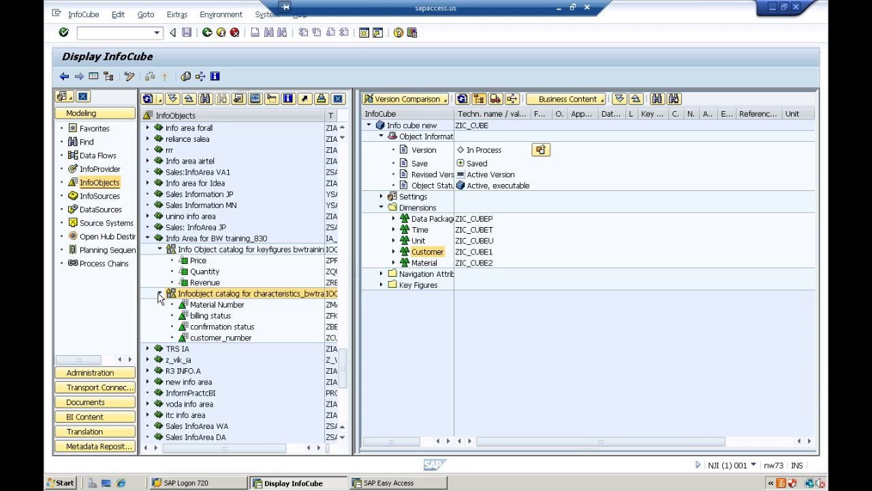
double_click(222, 338)
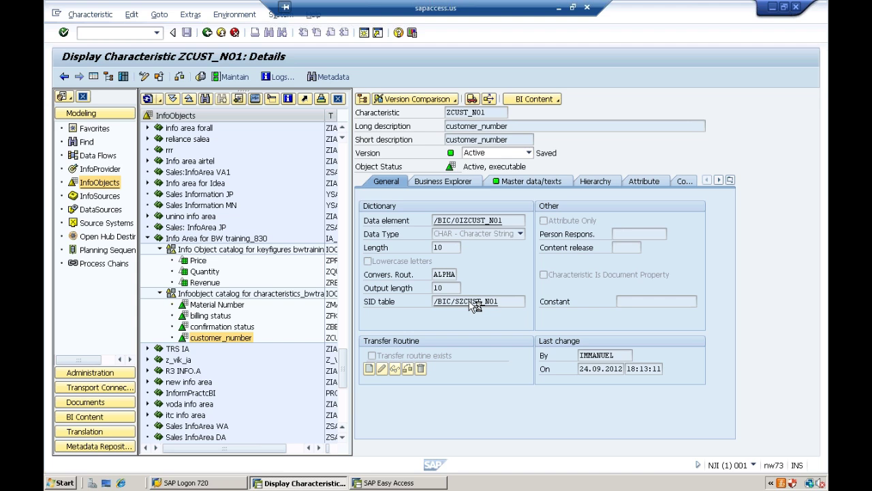
- Open SID table /BIC/SZCUST_N01 and list its 21 entries, highlighting the SID of C001
double_click(468, 306)
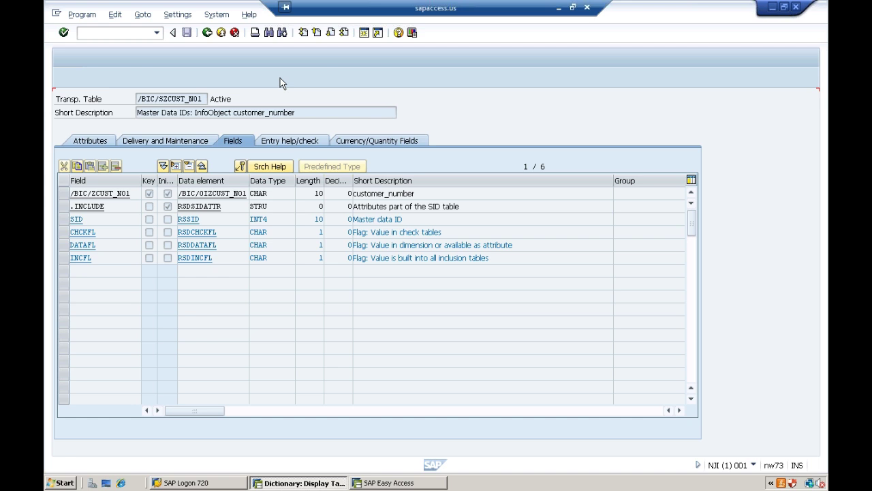
click(281, 80)
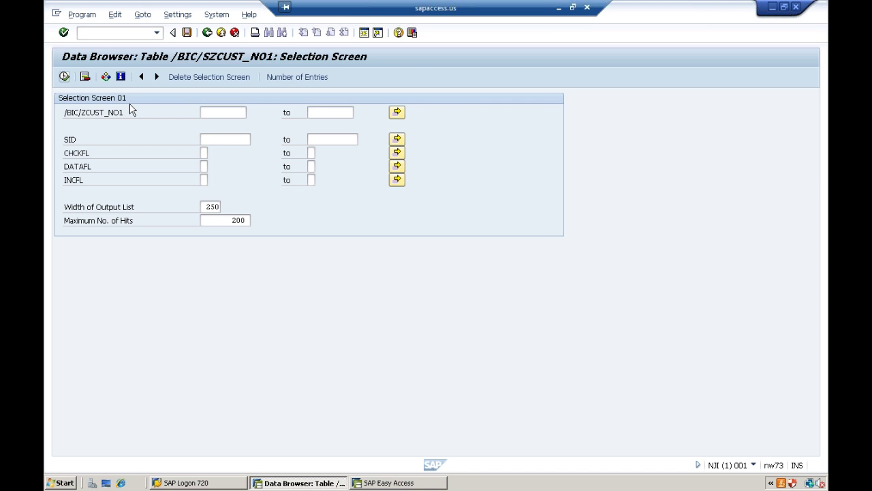
key(F8)
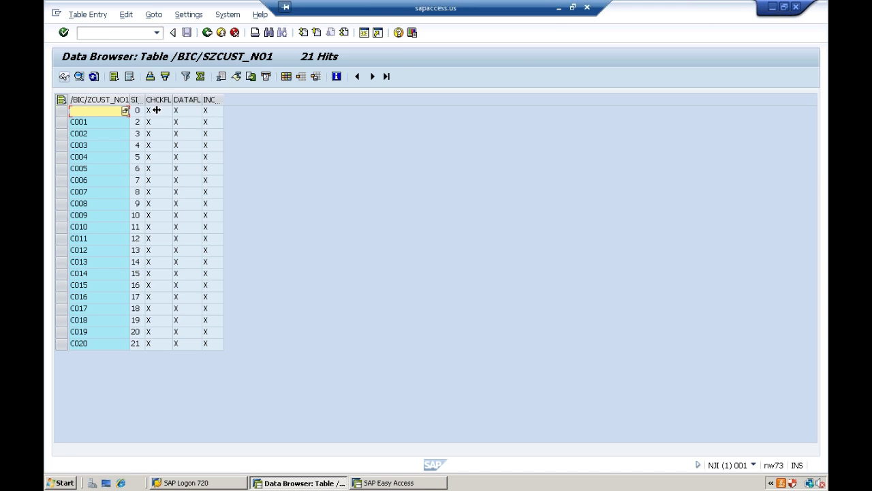
click(137, 123)
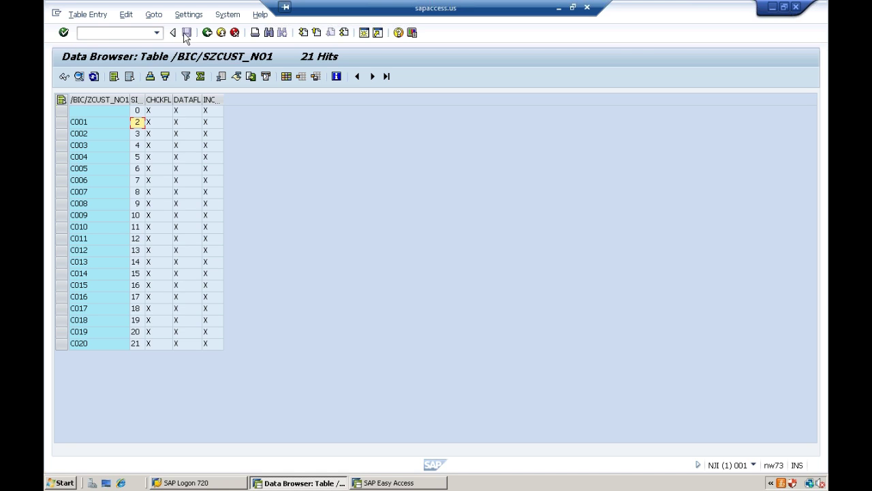
- Go back three screens to the customer_number details and show the InfoProvider tree
click(208, 33)
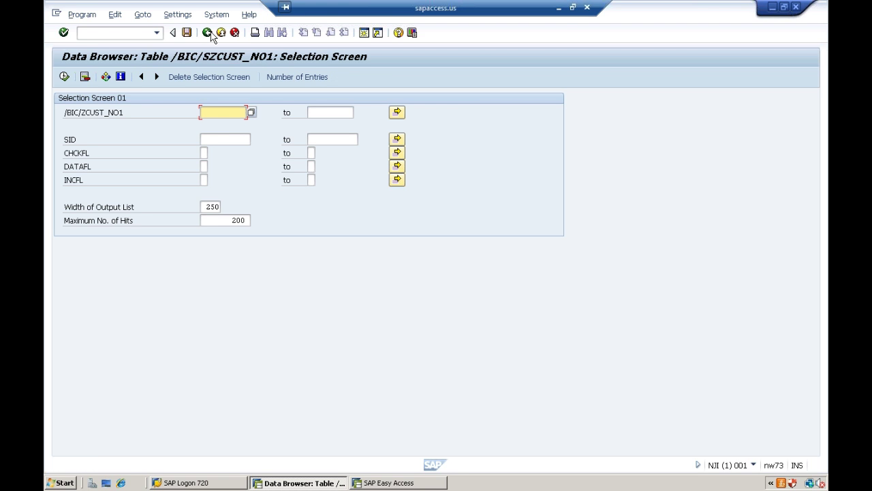
click(208, 33)
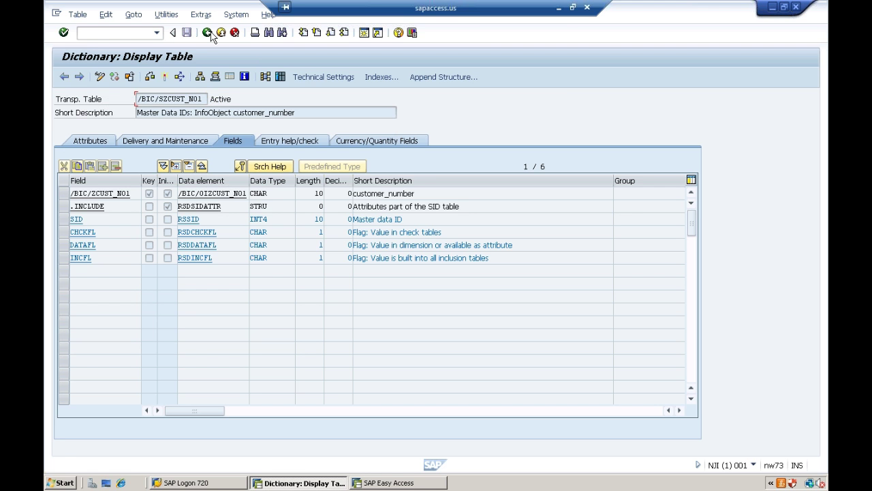
click(209, 34)
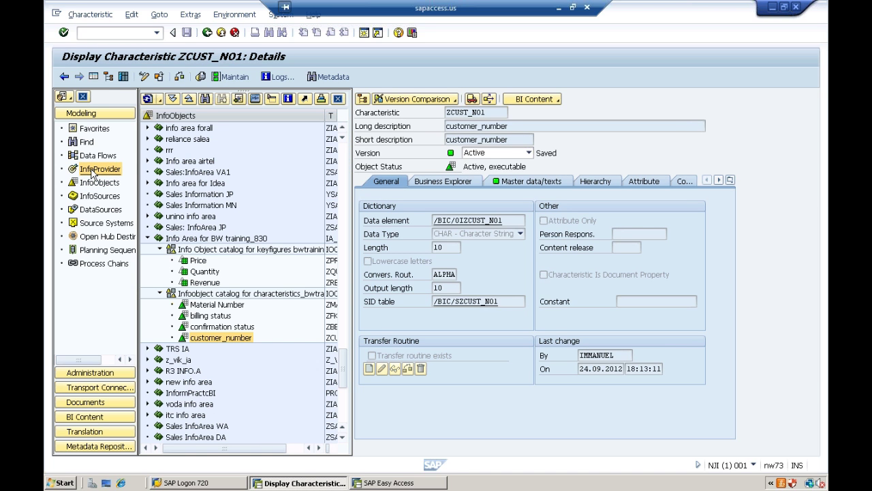
click(92, 172)
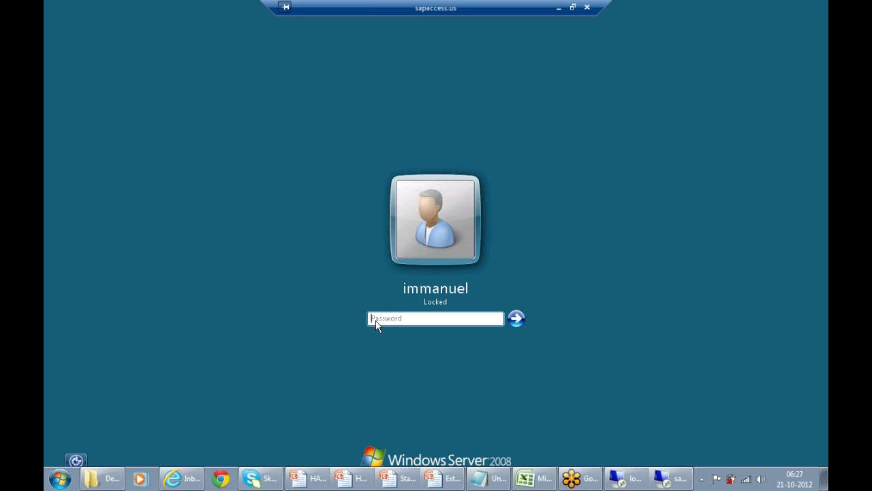
- Enter the account password on the Windows lock screen to unlock the remote session
text(••••••••)
key(Return)
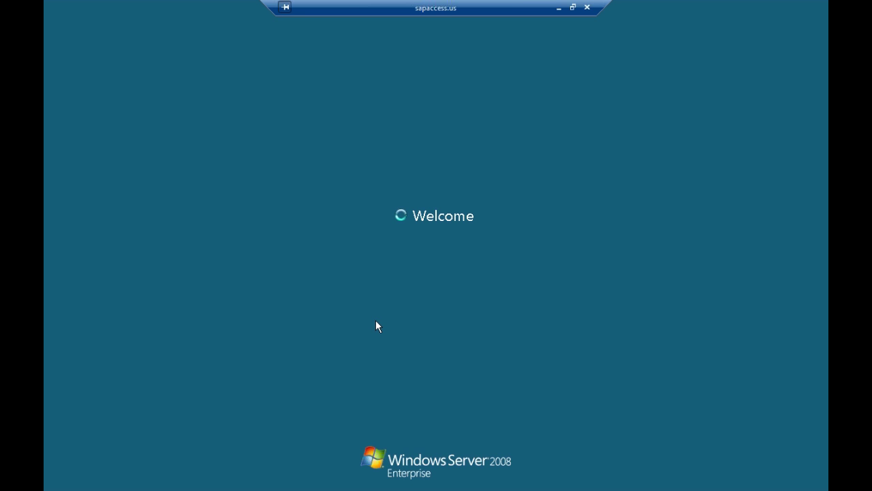